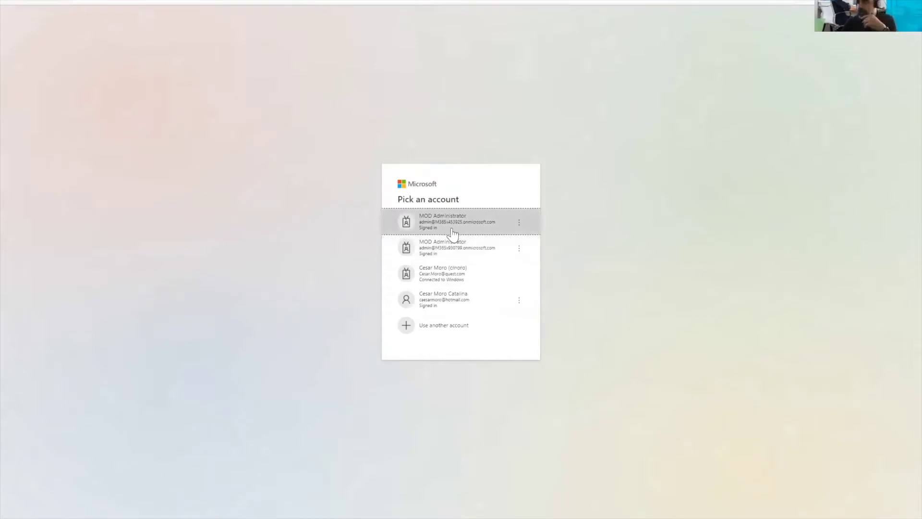
# - Sign in with the work account connected to Windows and open Directory Sync through the Active Directory service in Migration
pyautogui.click(444, 284)
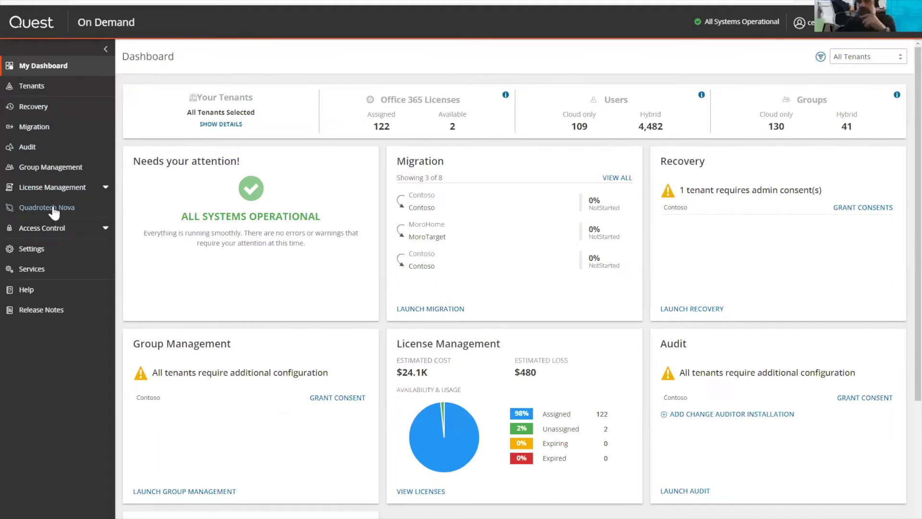
pyautogui.click(34, 128)
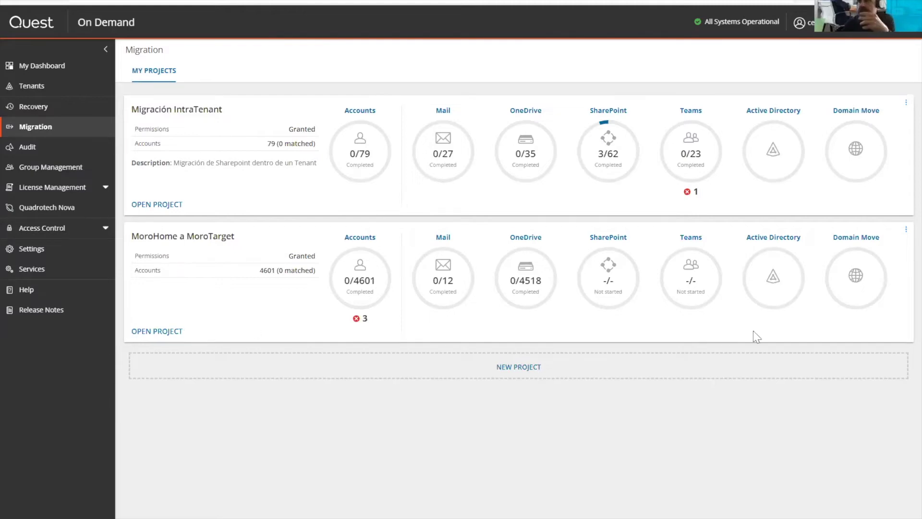
pyautogui.click(778, 239)
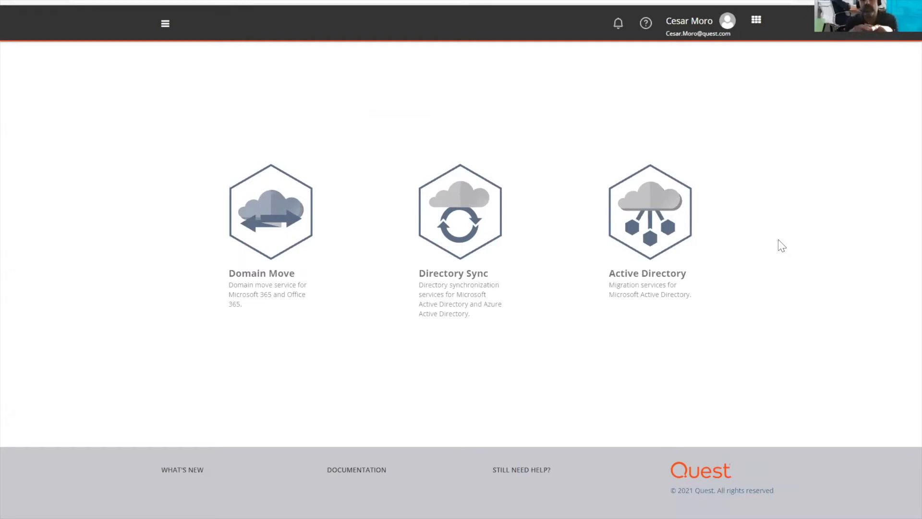
pyautogui.click(474, 278)
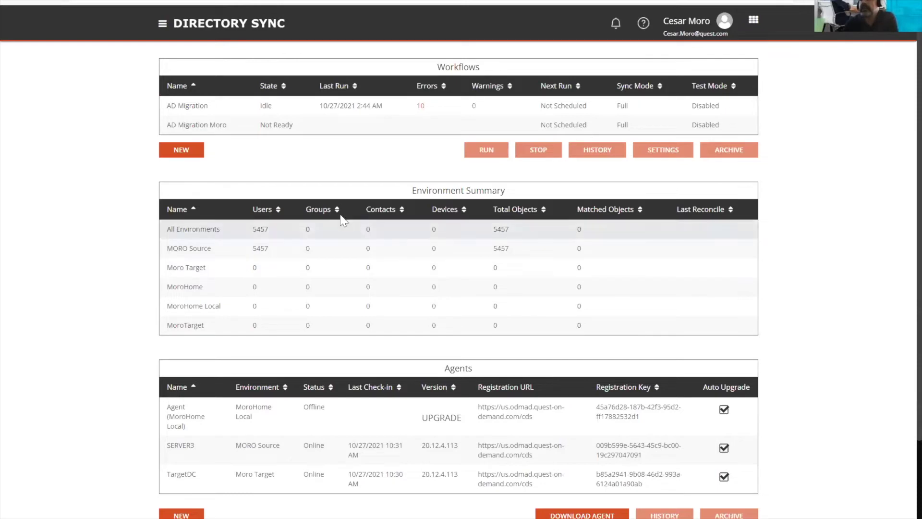
# - Look over the Directory Sync dashboard and its Setup and Settings sections, and open the Environments list
pyautogui.scroll(-2, 232, 173)
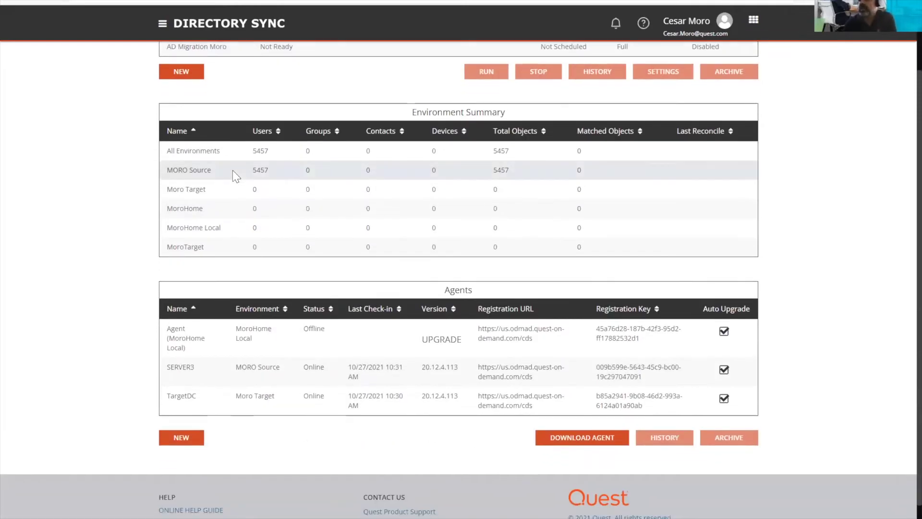
pyautogui.scroll(2, 232, 171)
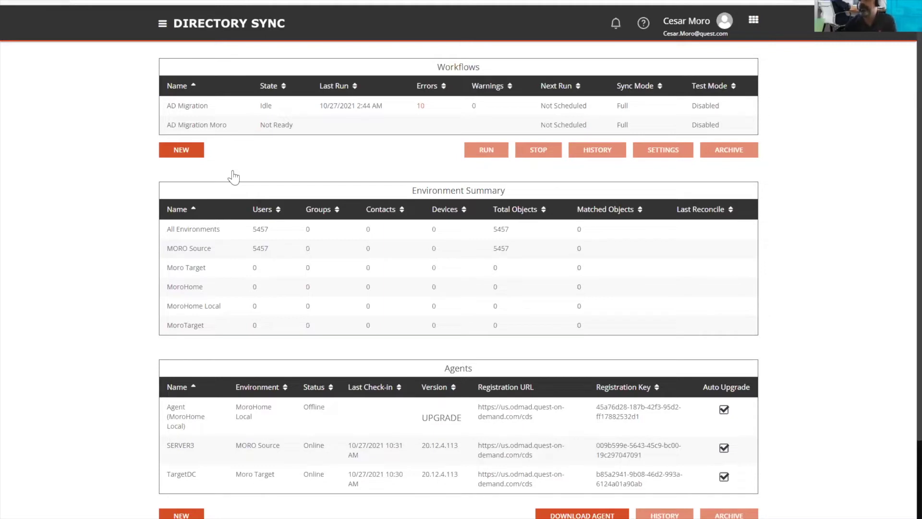
pyautogui.click(163, 23)
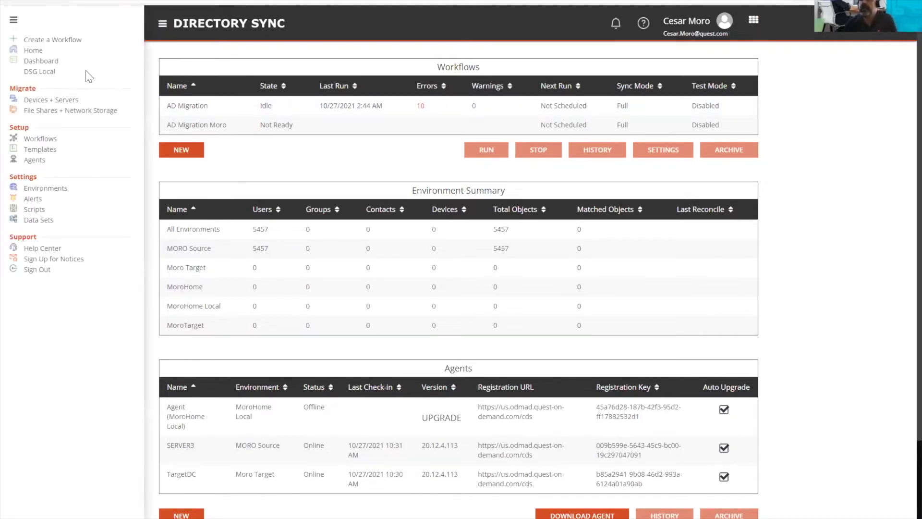
pyautogui.doubleClick(16, 127)
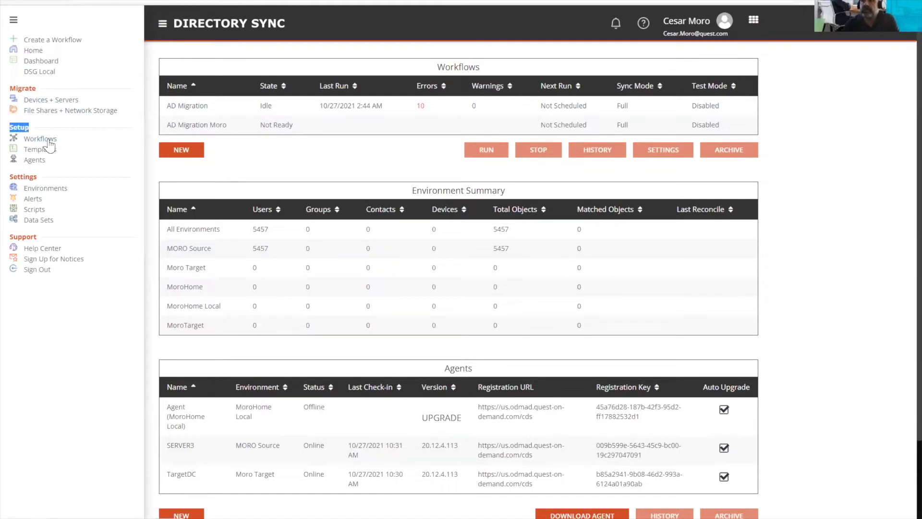
pyautogui.moveTo(18, 175); pyautogui.dragTo(37, 177)
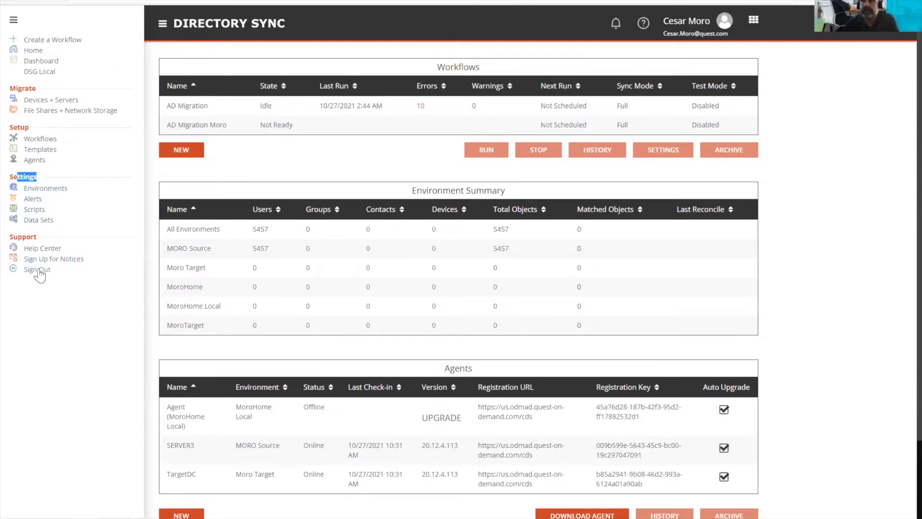
pyautogui.click(51, 193)
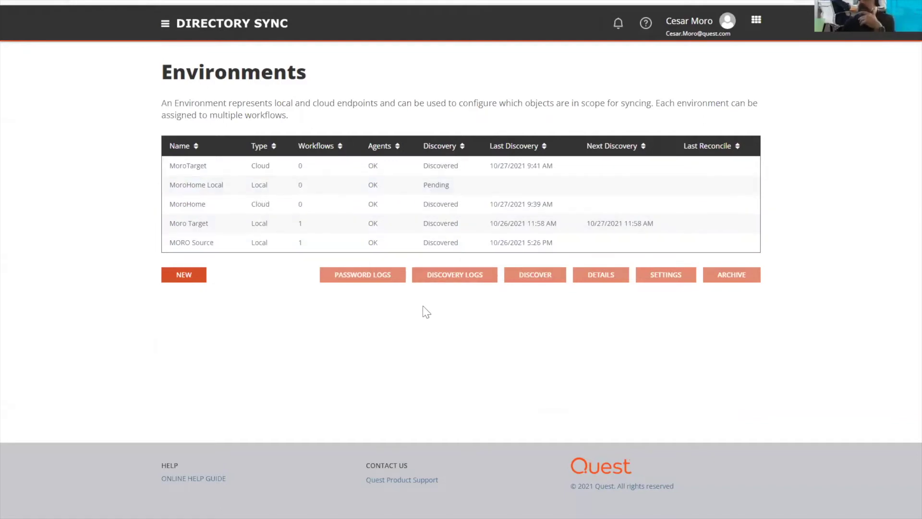
# - Start a new environment of type Local and name it TechData
pyautogui.click(190, 276)
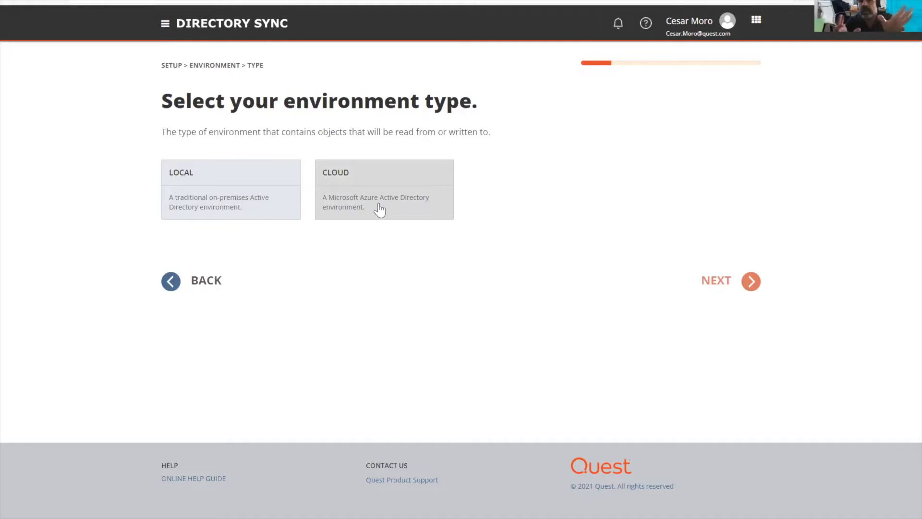
pyautogui.click(221, 207)
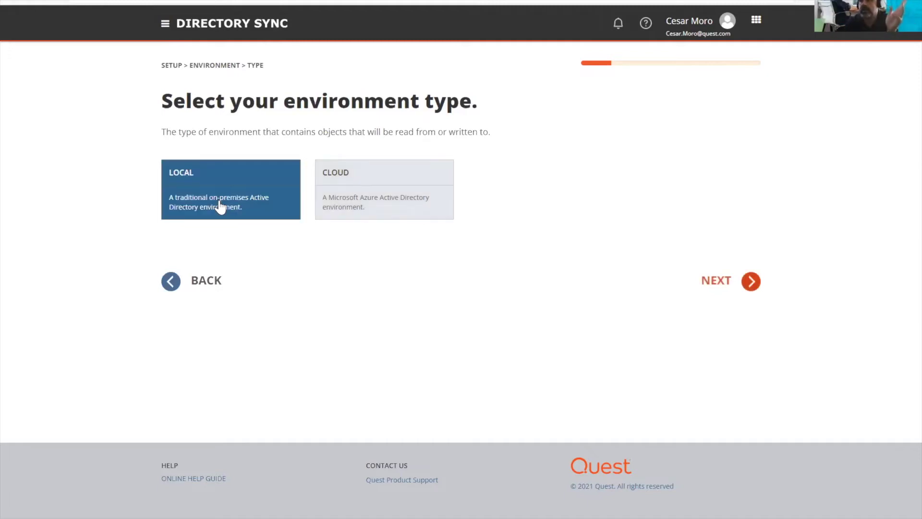
pyautogui.click(708, 288)
pyautogui.click(243, 184)
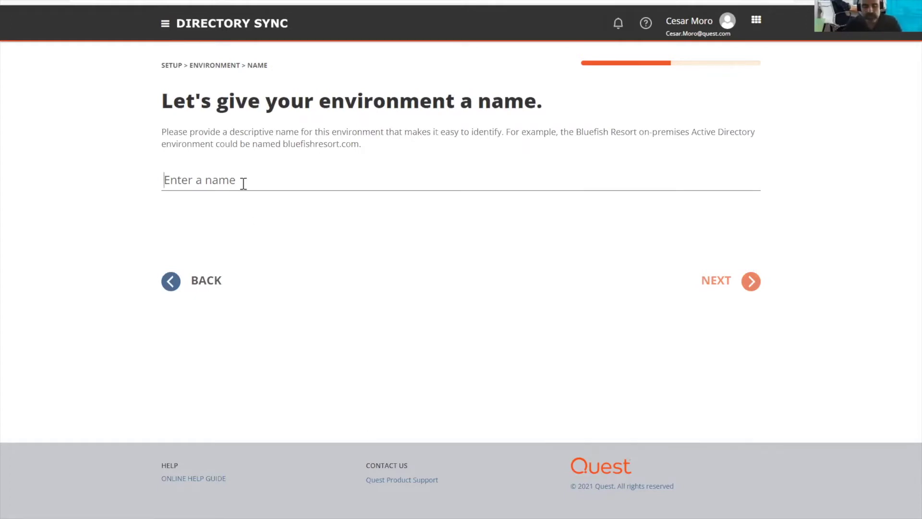
pyautogui.write('TechData')
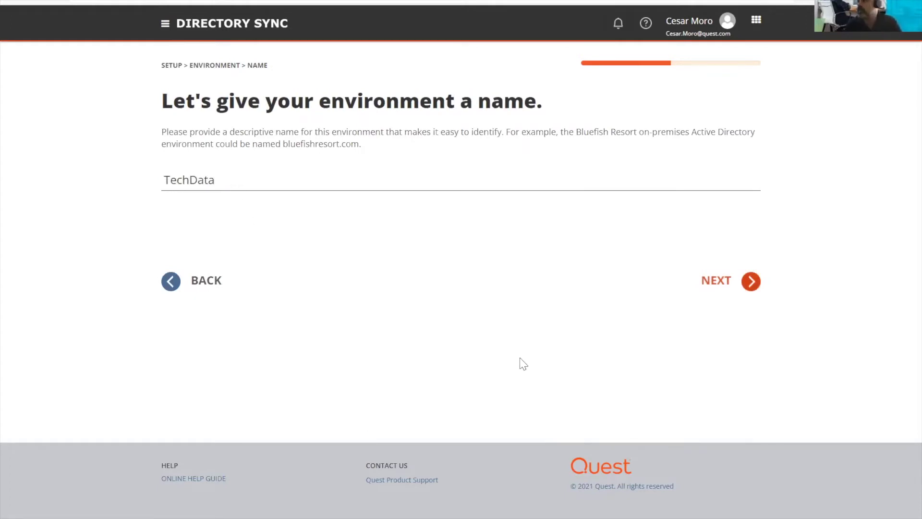
pyautogui.click(722, 289)
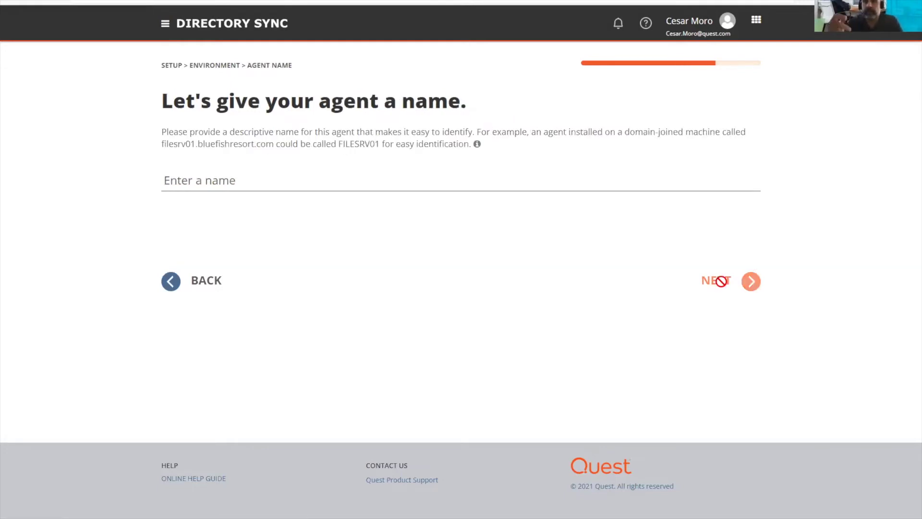
# - Name the environment's agent ServerTechData and continue to the agent deployment details
pyautogui.click(225, 183)
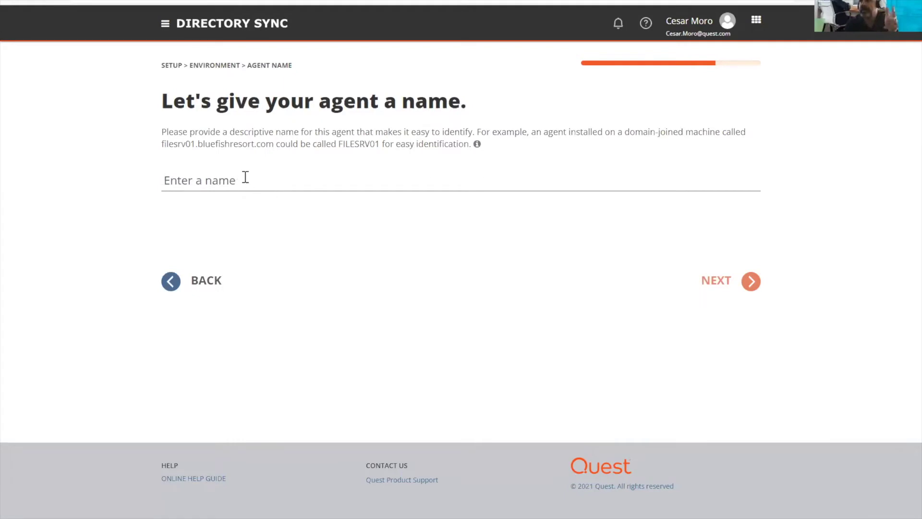
pyautogui.write('Ser')
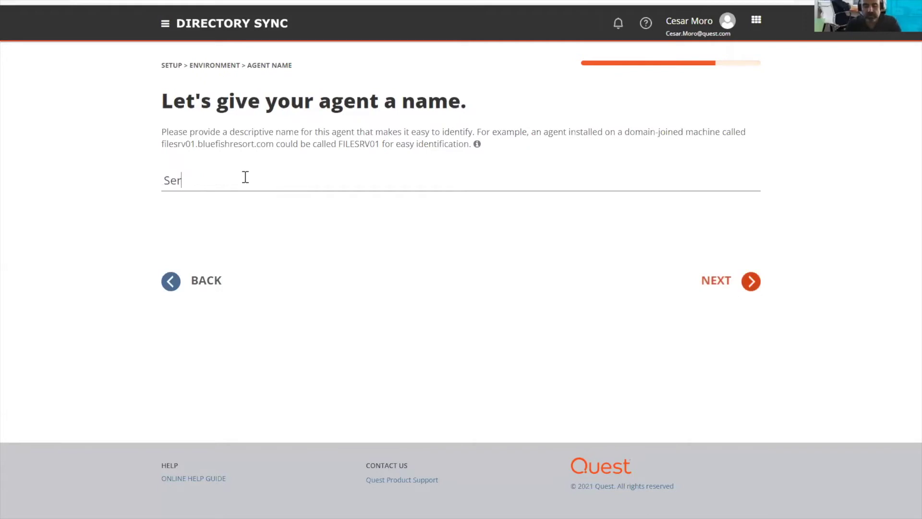
pyautogui.write('verTechData')
pyautogui.click(714, 283)
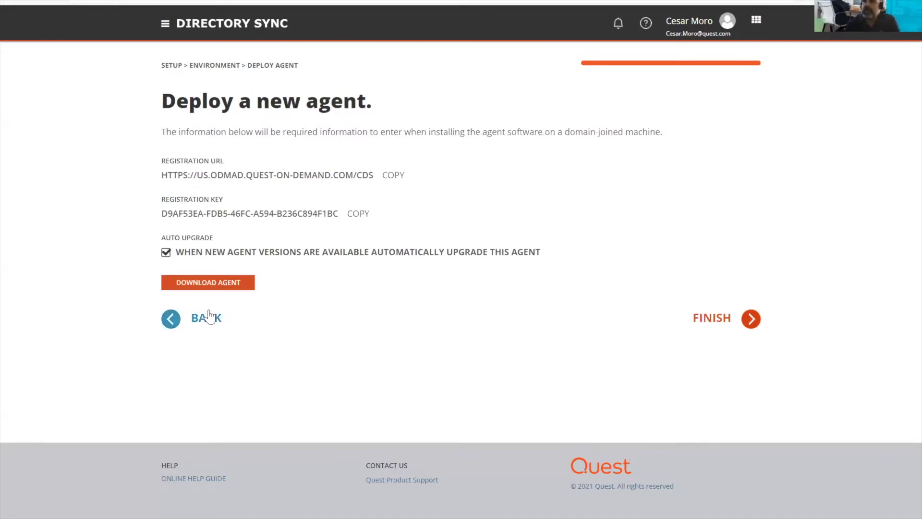
# - Examine the agent download option, registration URL and registration key required for deploying the new agent
pyautogui.click(215, 288)
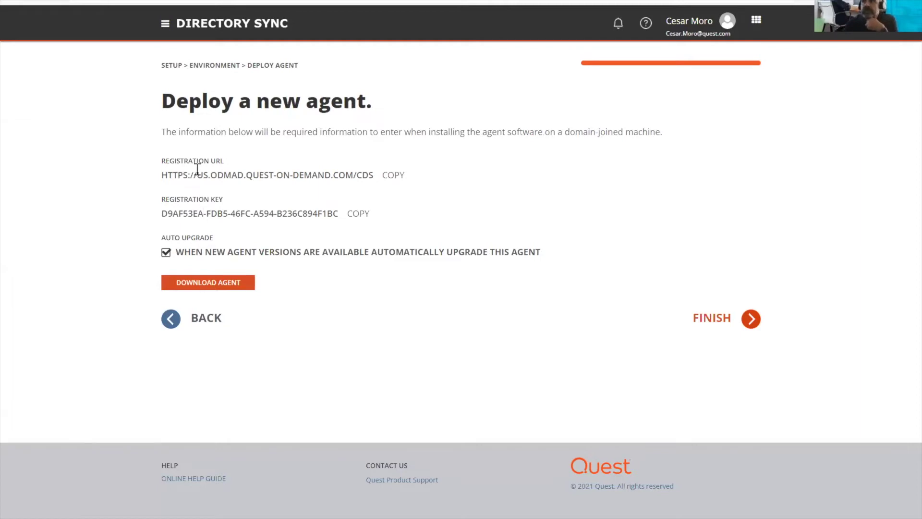
pyautogui.moveTo(174, 160); pyautogui.dragTo(225, 162)
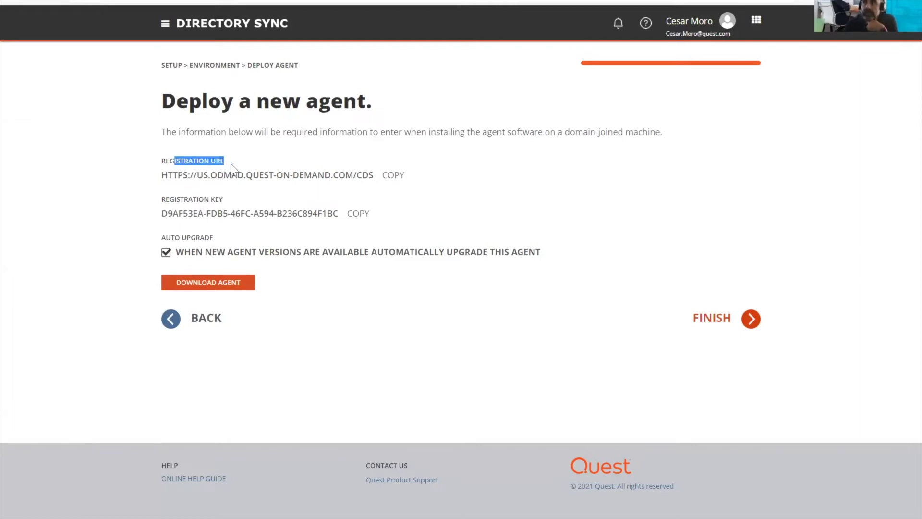
pyautogui.click(230, 168)
pyautogui.moveTo(233, 175); pyautogui.dragTo(336, 190)
pyautogui.click(229, 224)
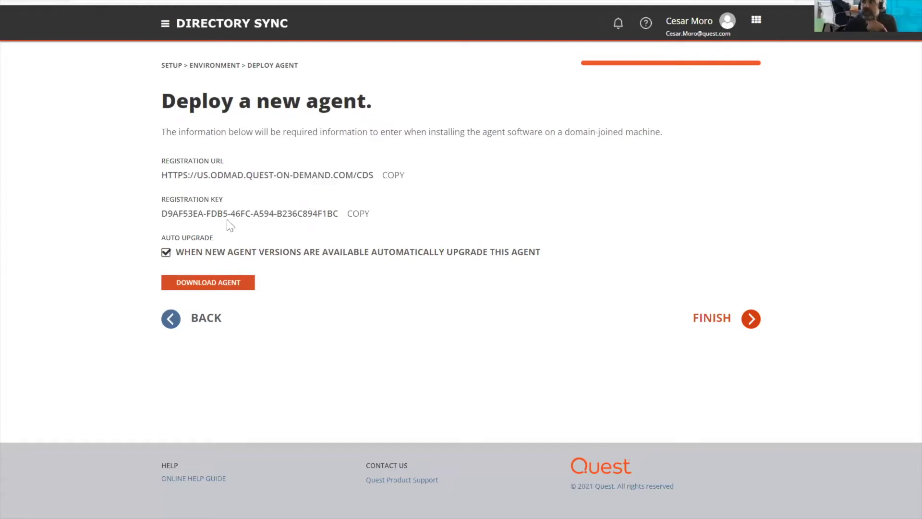
pyautogui.moveTo(165, 216); pyautogui.dragTo(330, 214)
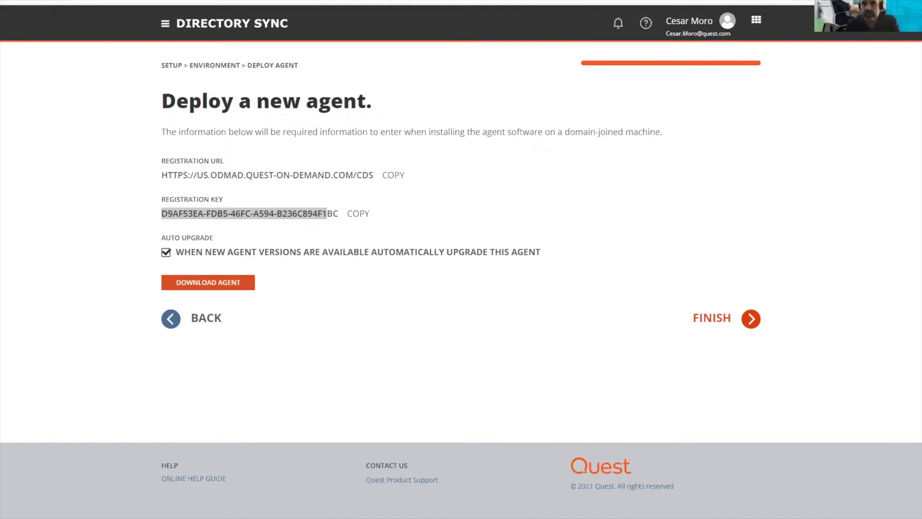
# - Switch to VMware Workstation, maximize it, and unlock the SERVER3 virtual machine with the account password
pyautogui.hotkey('alt', 'Tab')
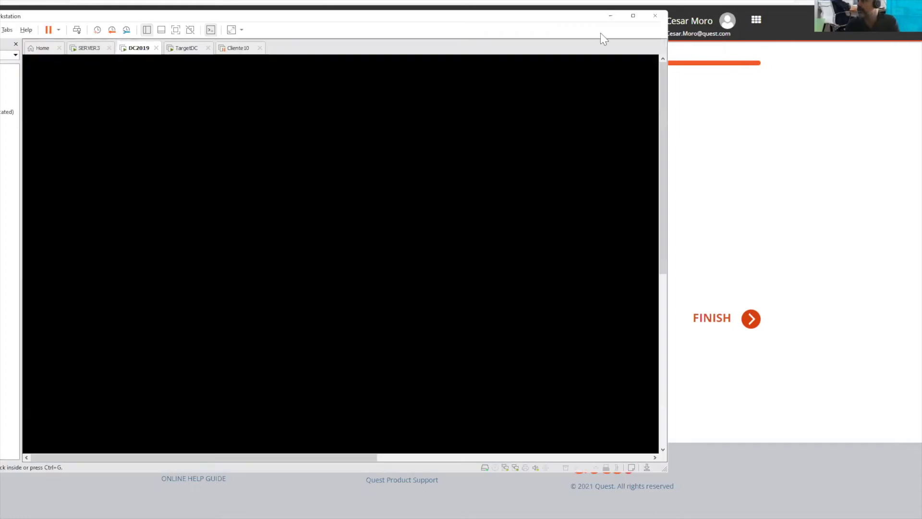
pyautogui.click(633, 16)
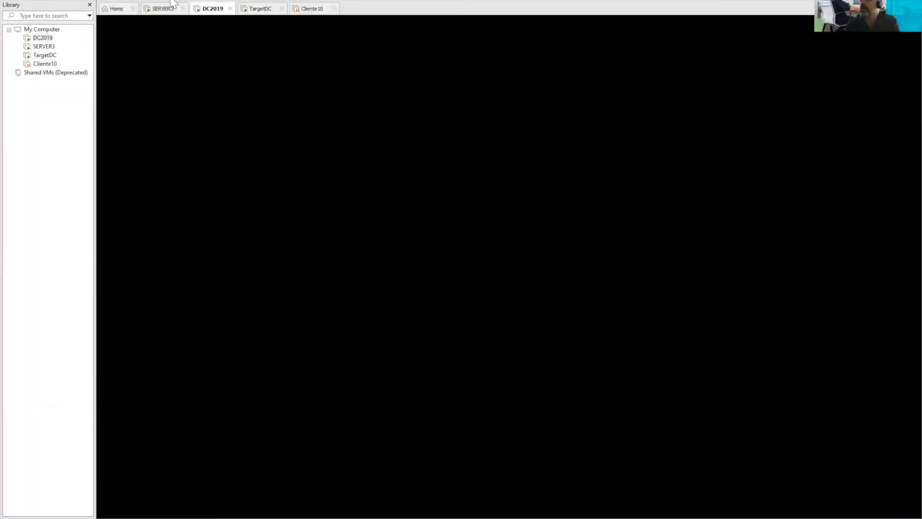
pyautogui.click(165, 9)
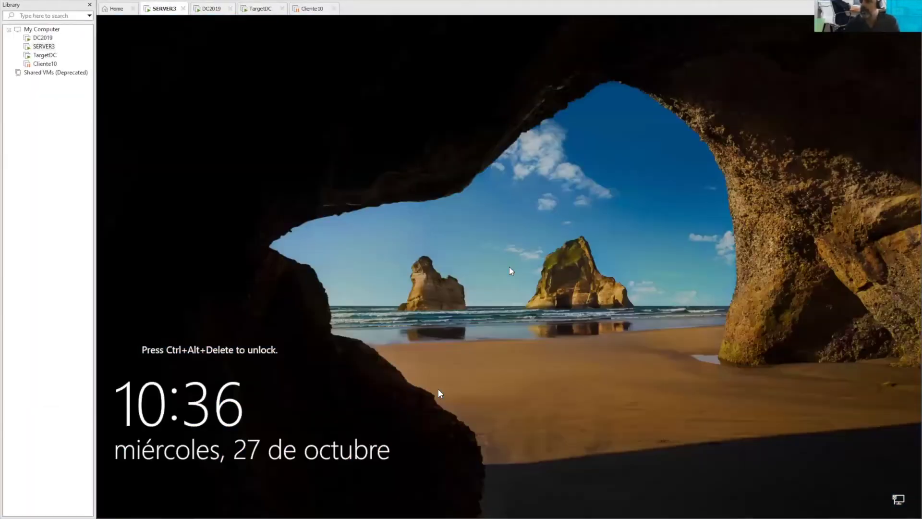
pyautogui.press('ctrl+alt+Insert')
pyautogui.write('*********')
pyautogui.press('Return')
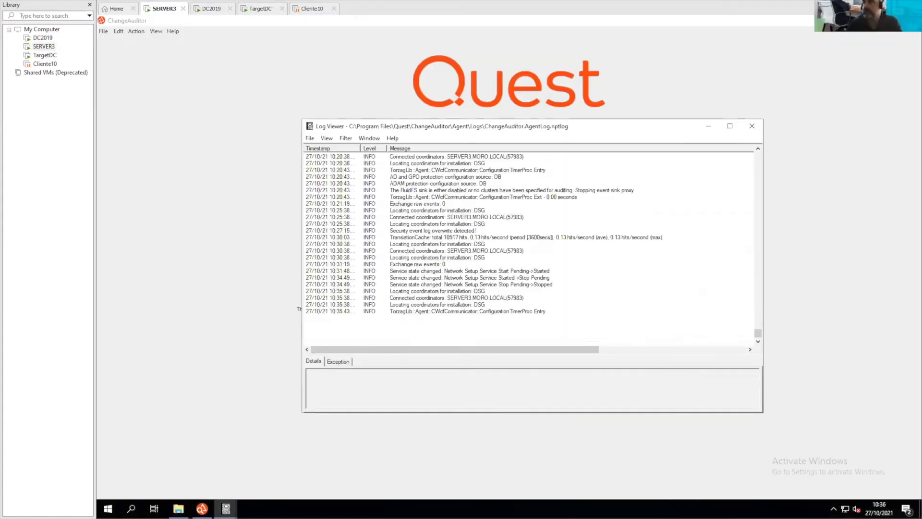
# - Minimize the open ChangeAuditor windows on SERVER3 and launch the ODMAD_DS_Agent installer from the desktop
pyautogui.click(708, 126)
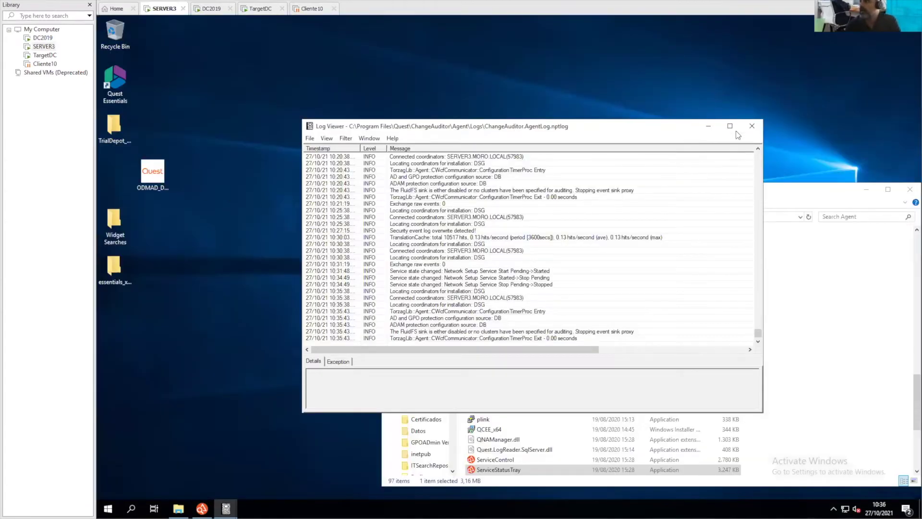
pyautogui.click(736, 131)
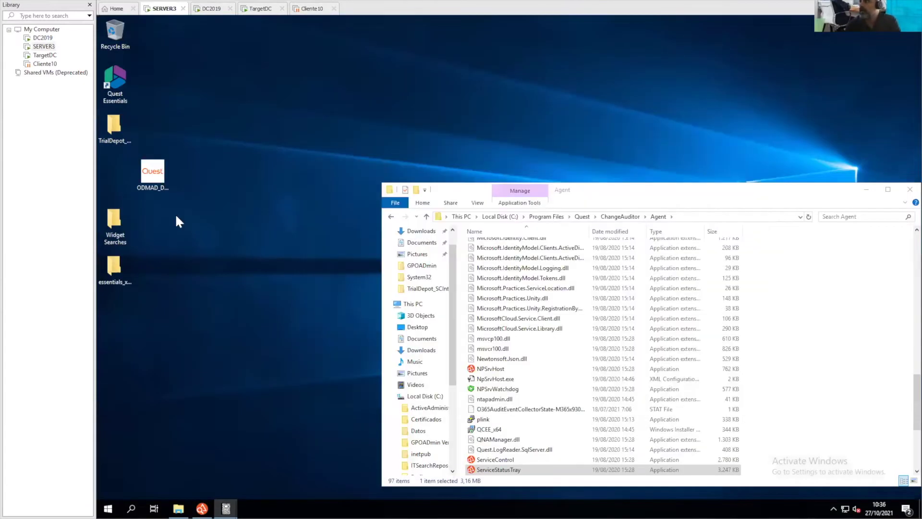
pyautogui.click(152, 173)
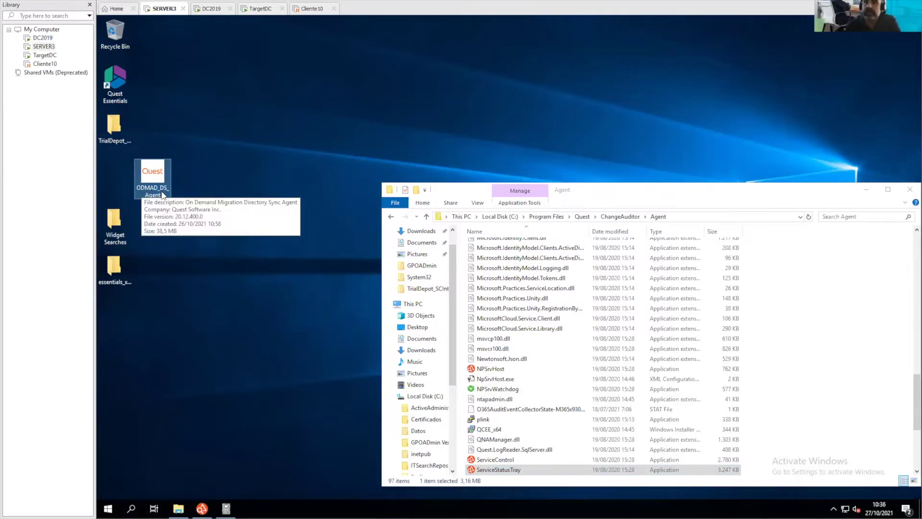
pyautogui.click(39, 293)
pyautogui.press('Return')
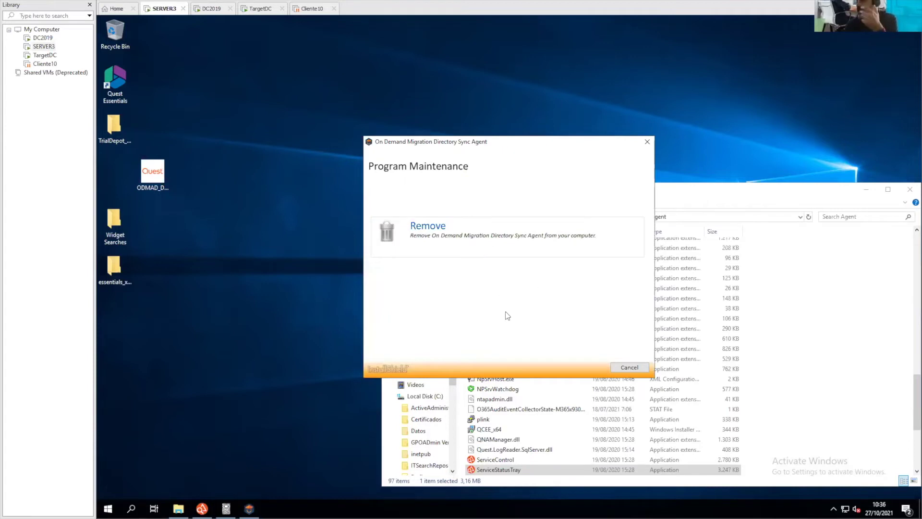
# - Cancel the On Demand Migration Directory Sync Agent setup and close its wizard
pyautogui.click(649, 143)
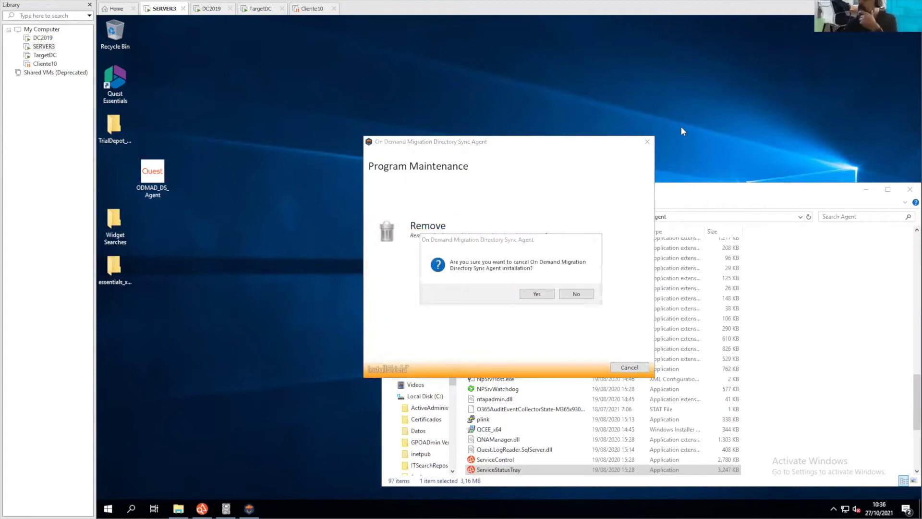
pyautogui.click(537, 293)
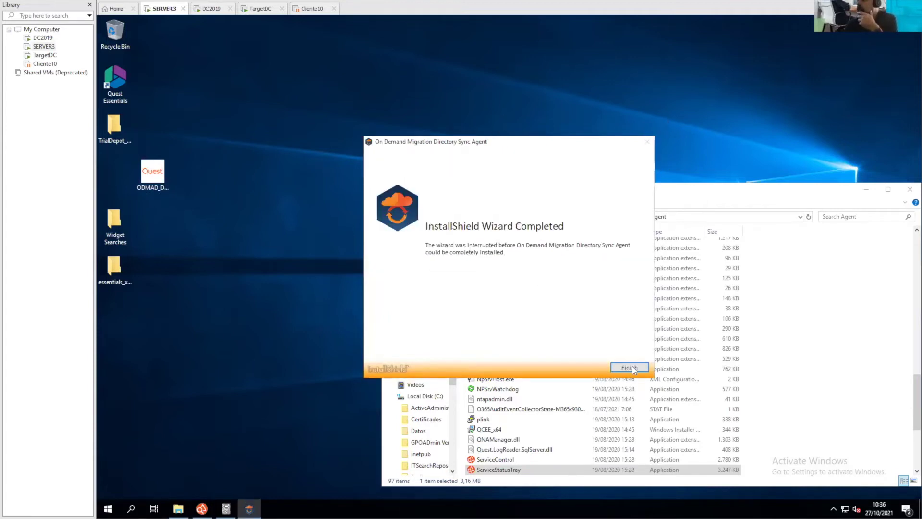
pyautogui.press('Return')
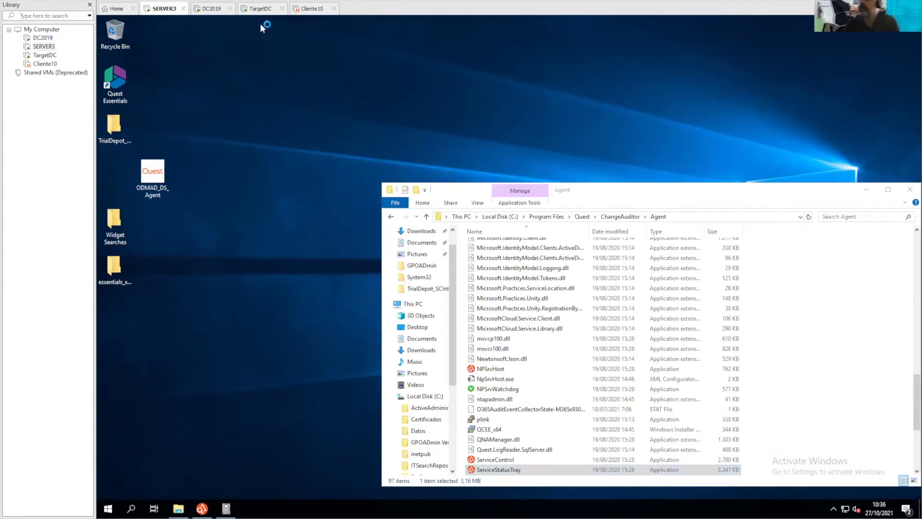
# - Switch to the DC2019 virtual machine and unlock it with the administrator account's password
pyautogui.click(214, 8)
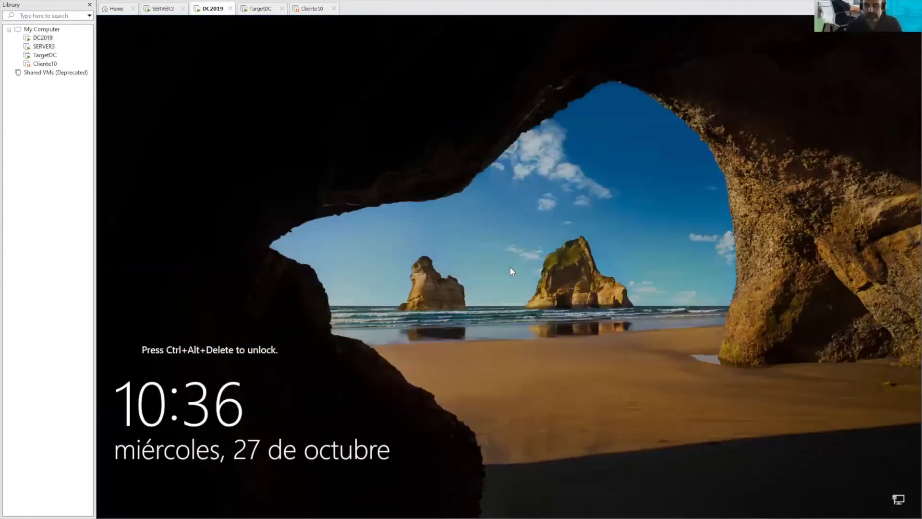
pyautogui.press('ctrl+alt+Insert')
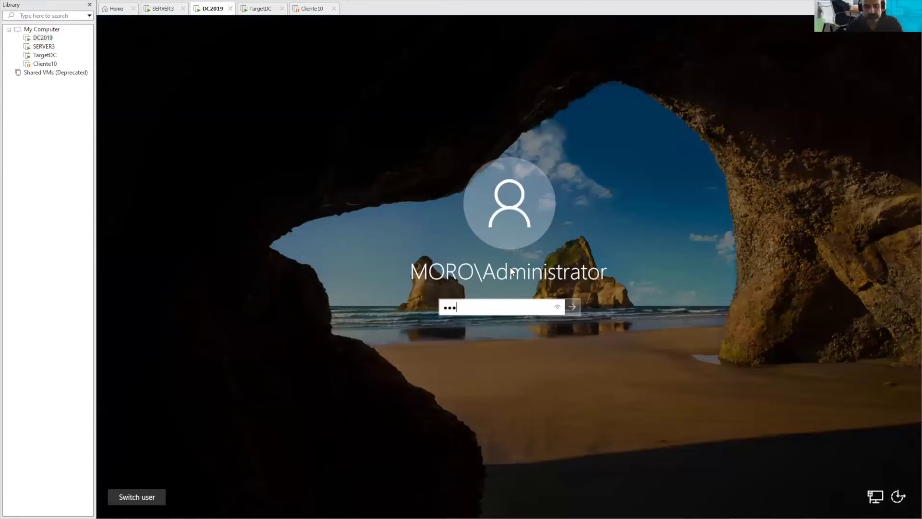
pyautogui.write('•••••')
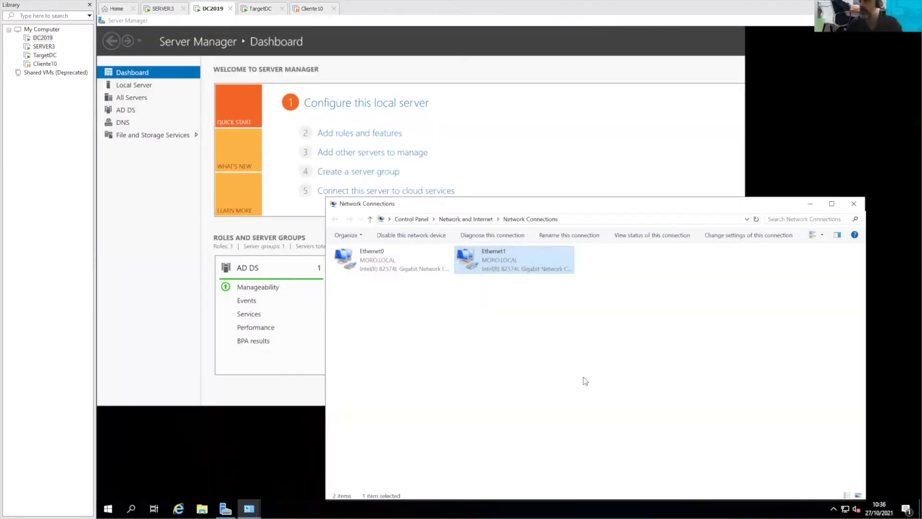
# - Browse in File Explorer to the \\server3\c$ share and open the Users\administrator.MORO\Desktop folder
pyautogui.click(202, 510)
pyautogui.click(201, 511)
pyautogui.click(202, 510)
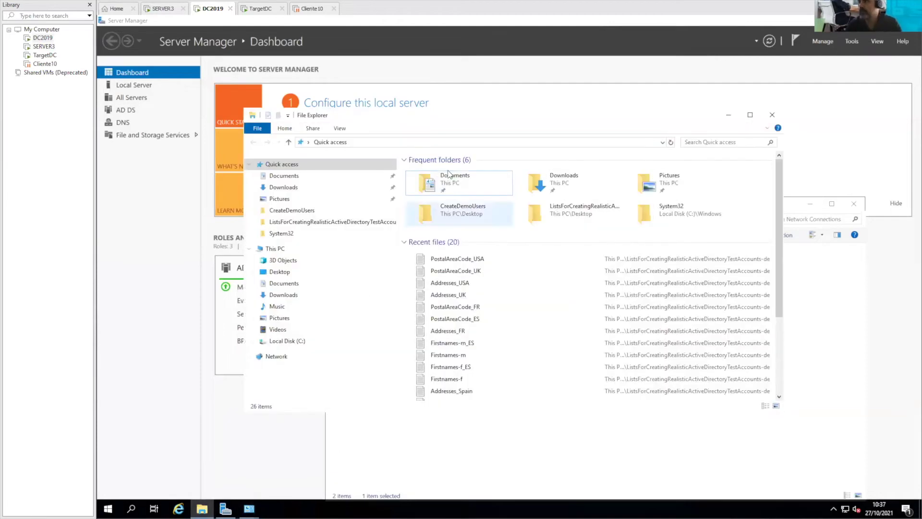
pyautogui.click(362, 142)
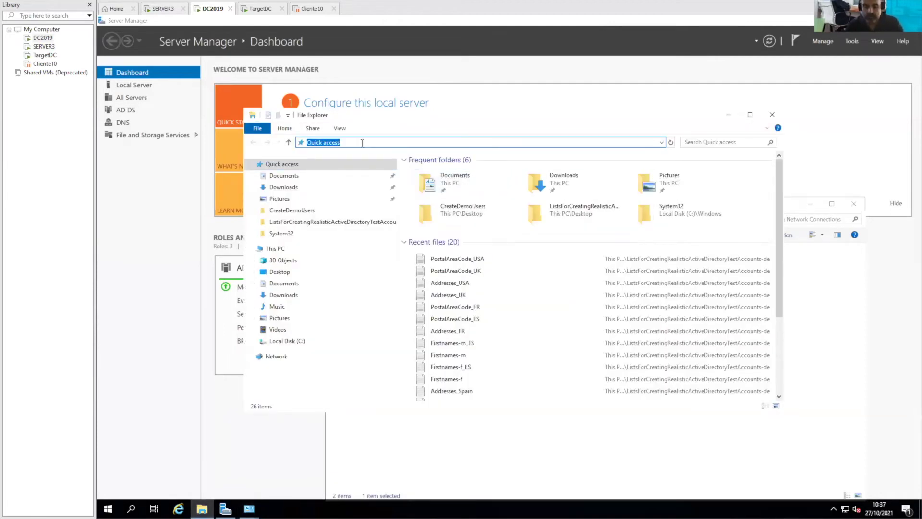
pyautogui.write('\\\\server3')
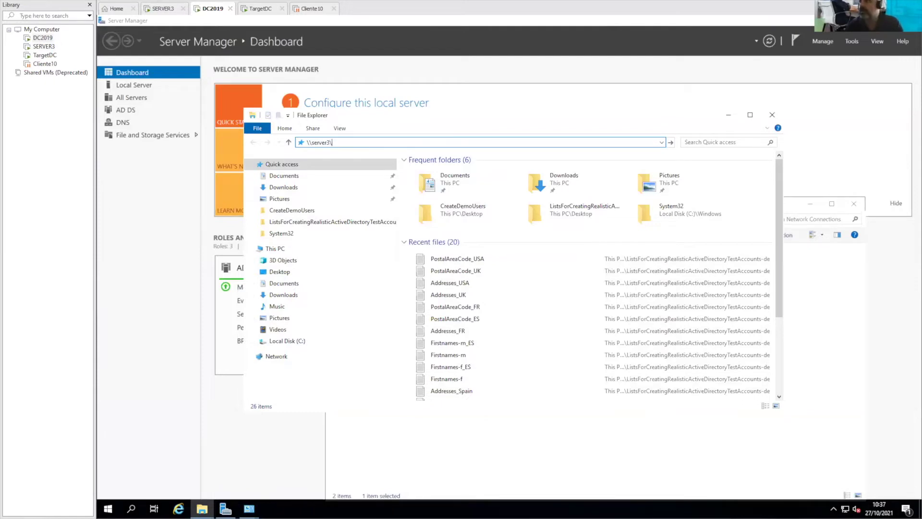
pyautogui.write('\\c$')
pyautogui.press('Return')
pyautogui.doubleClick(436, 291)
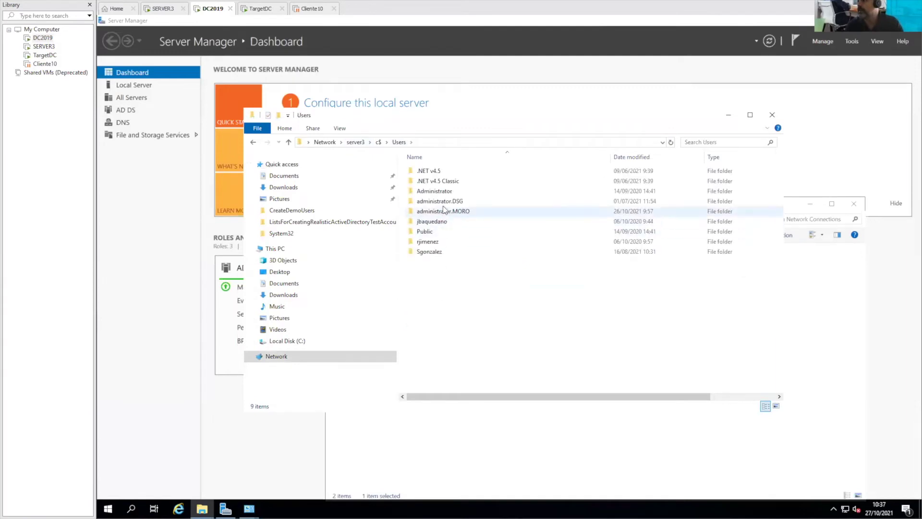
pyautogui.click(442, 211)
pyautogui.doubleClick(443, 214)
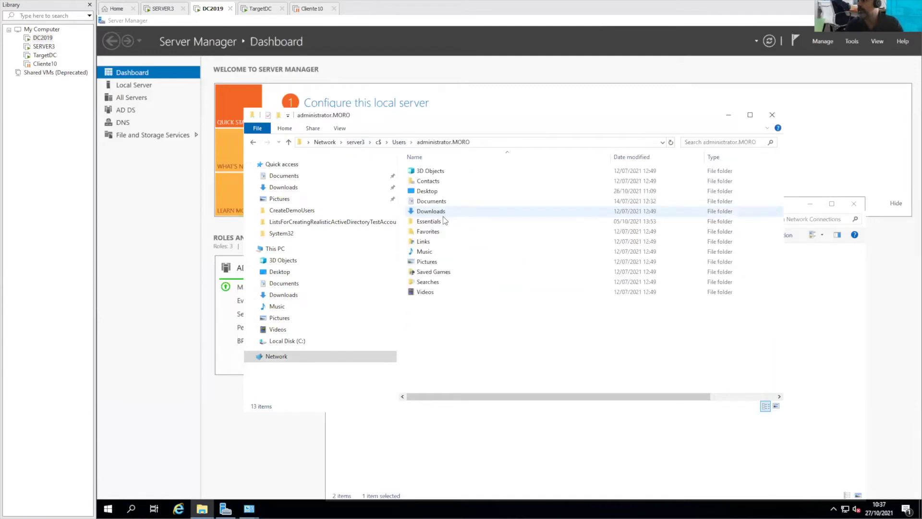
pyautogui.doubleClick(433, 191)
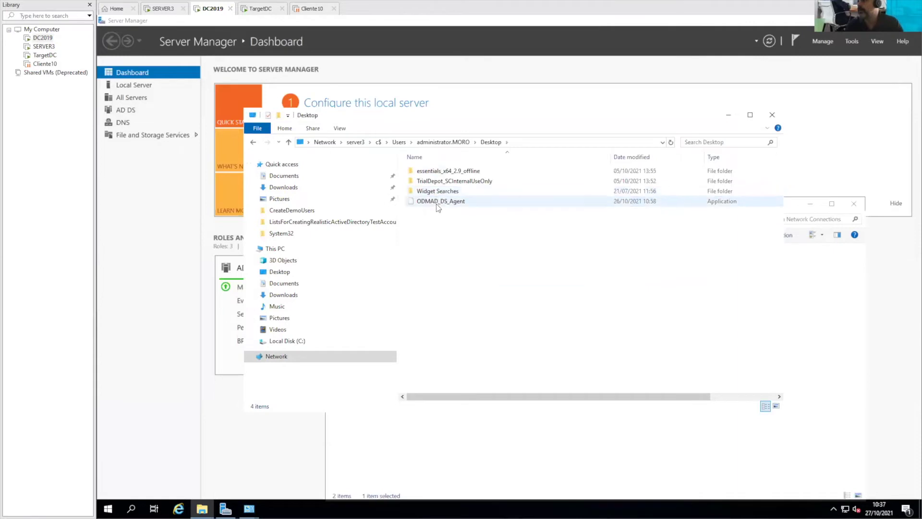
# - Copy ODMAD_DS_Agent from the SERVER3 desktop folder to the DC2019 desktop, minimizing the windows that cover it
pyautogui.click(436, 203)
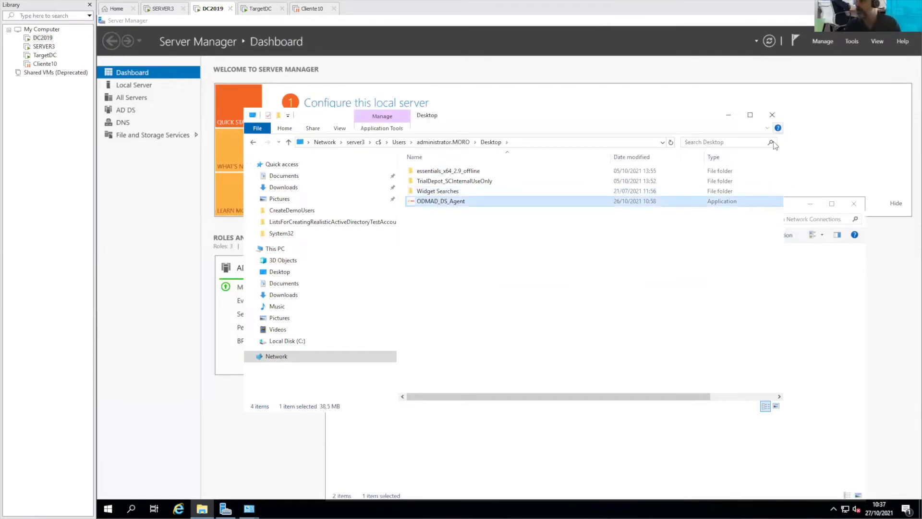
pyautogui.click(737, 114)
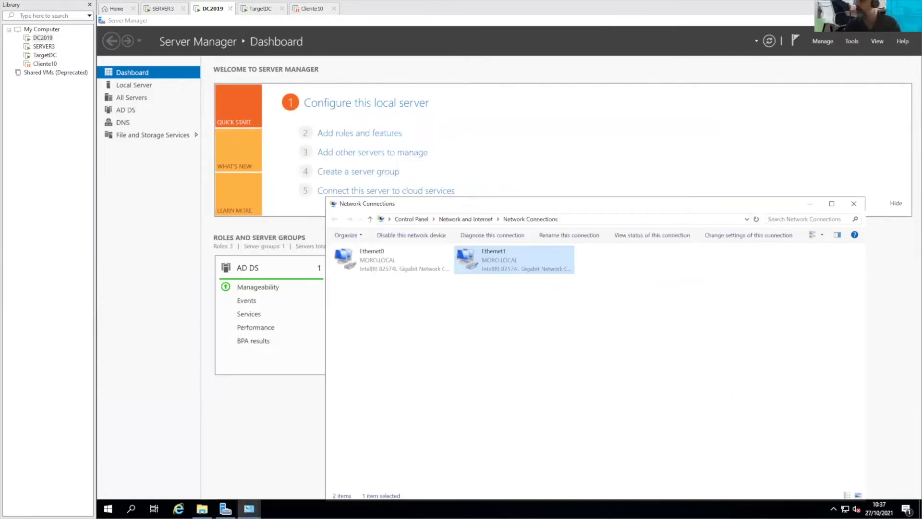
pyautogui.click(894, 34)
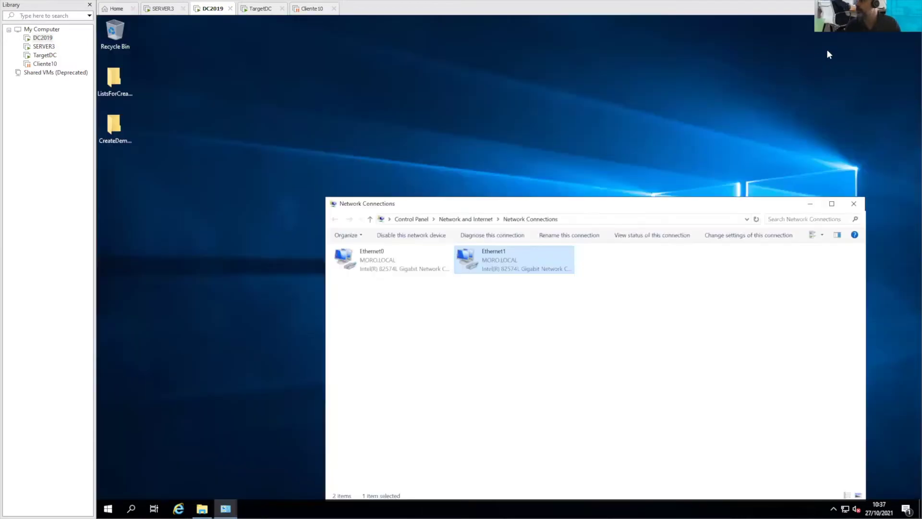
pyautogui.rightClick(169, 165)
pyautogui.click(202, 205)
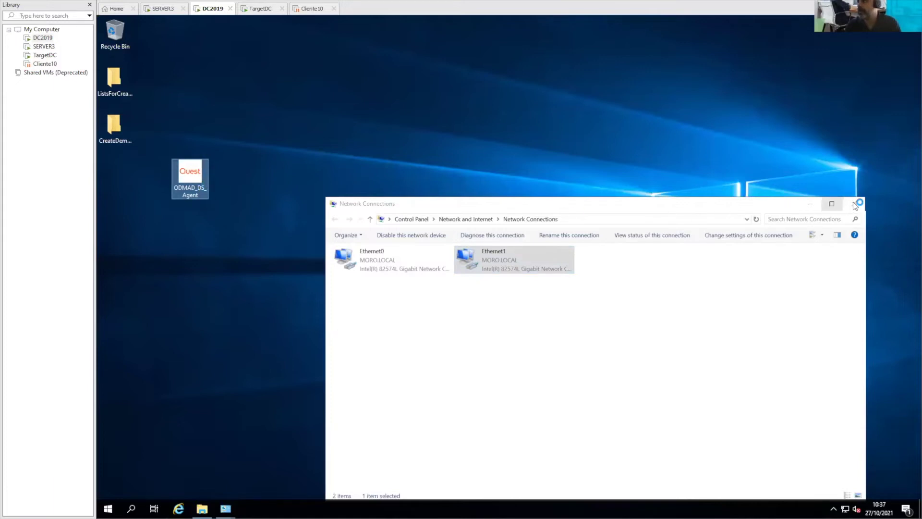
# - Launch the ODMAD_DS_Agent installer from the DC2019 desktop and minimize the network settings window
pyautogui.click(730, 239)
pyautogui.hotkey('alt', 'Left')
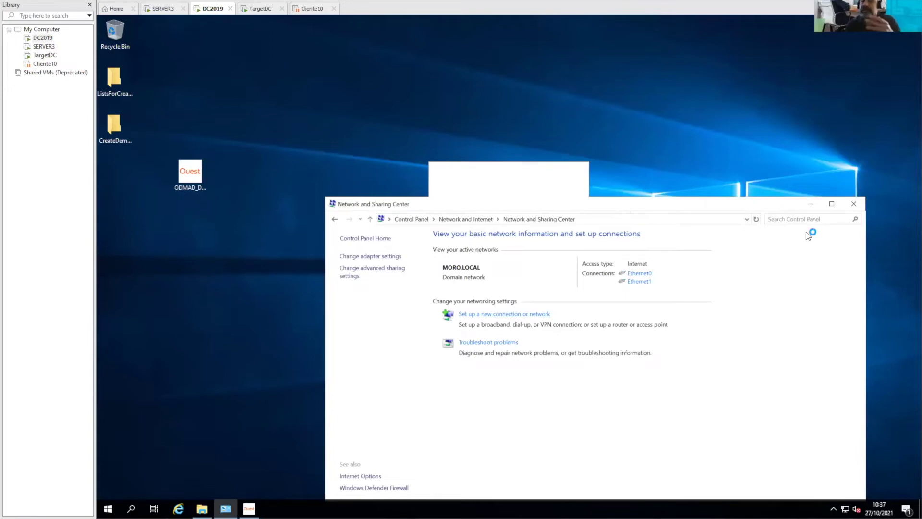
pyautogui.click(810, 204)
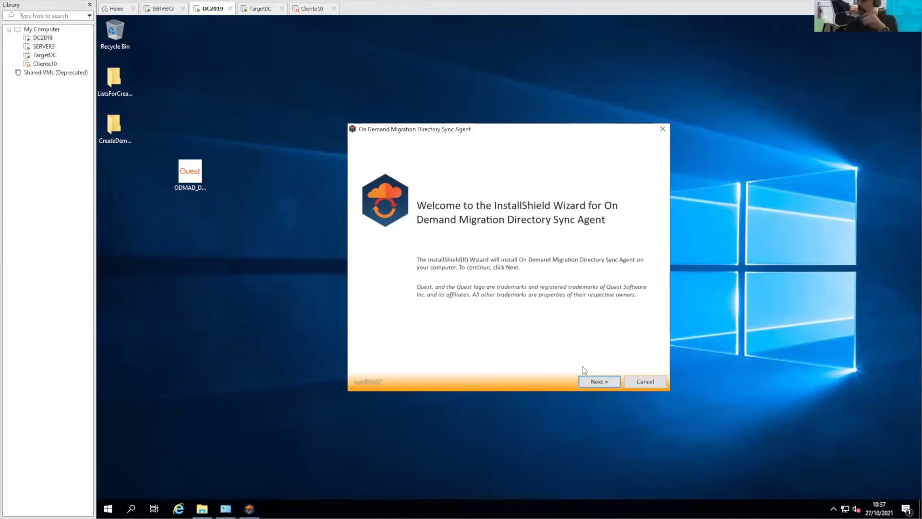
# - Accept the license agreement in the Directory Sync Agent setup and continue to the domain and credentials page
pyautogui.click(594, 382)
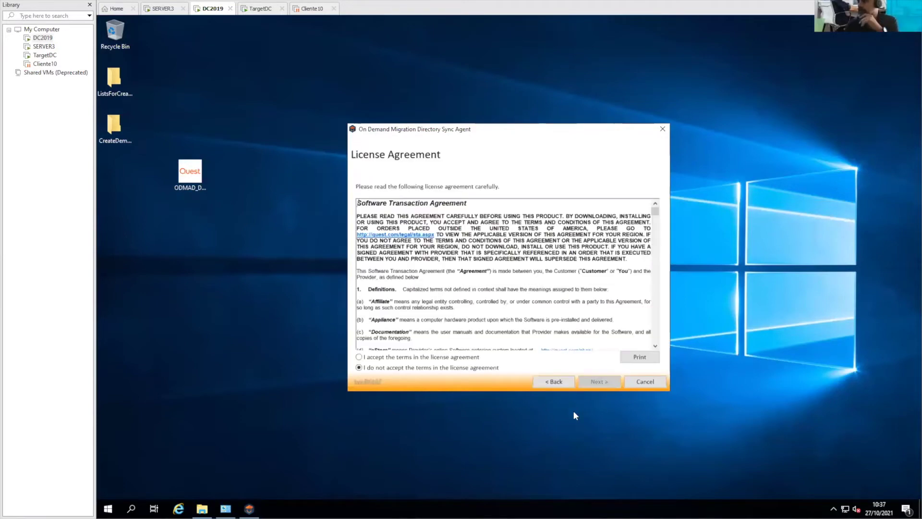
pyautogui.click(413, 358)
pyautogui.click(597, 383)
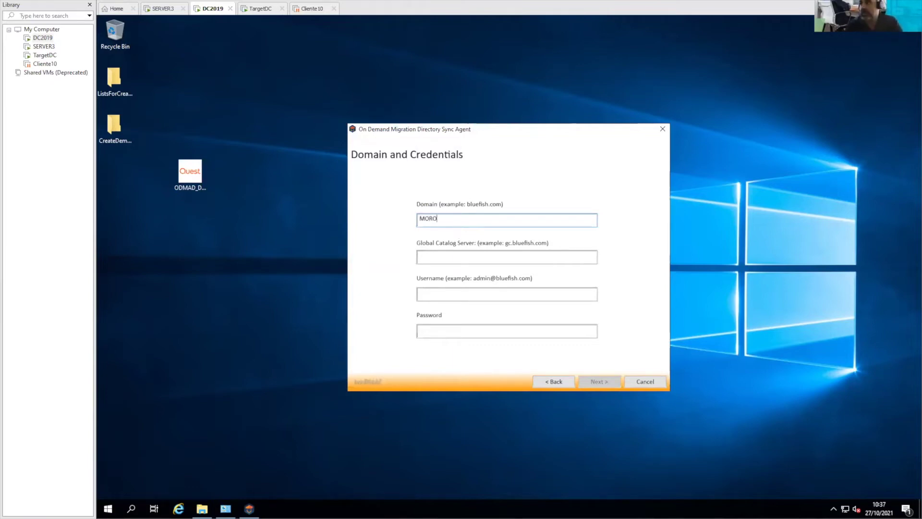
# - Enter domain MORO.LOCAL, global catalog server DC2019.moro.local and the administrator's username and password, and continue to agent registration
pyautogui.write('CAL')
pyautogui.press('Tab')
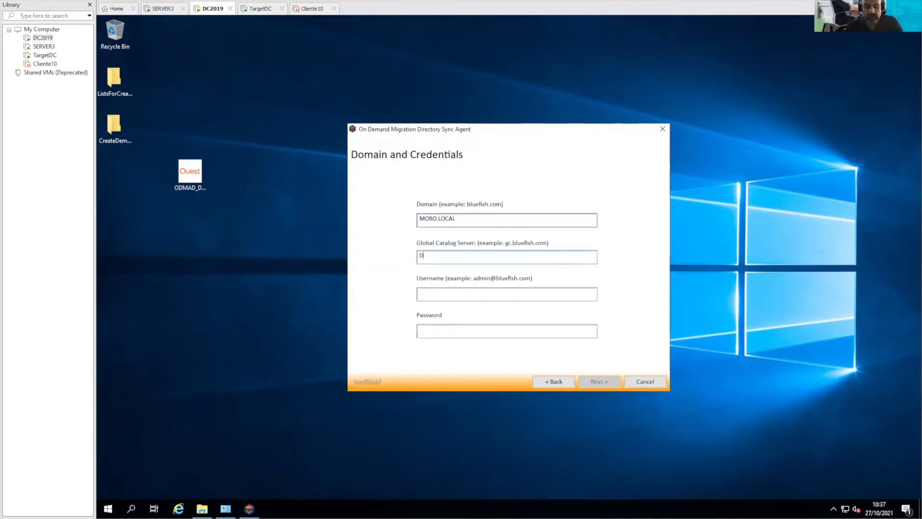
pyautogui.write('DC2019.')
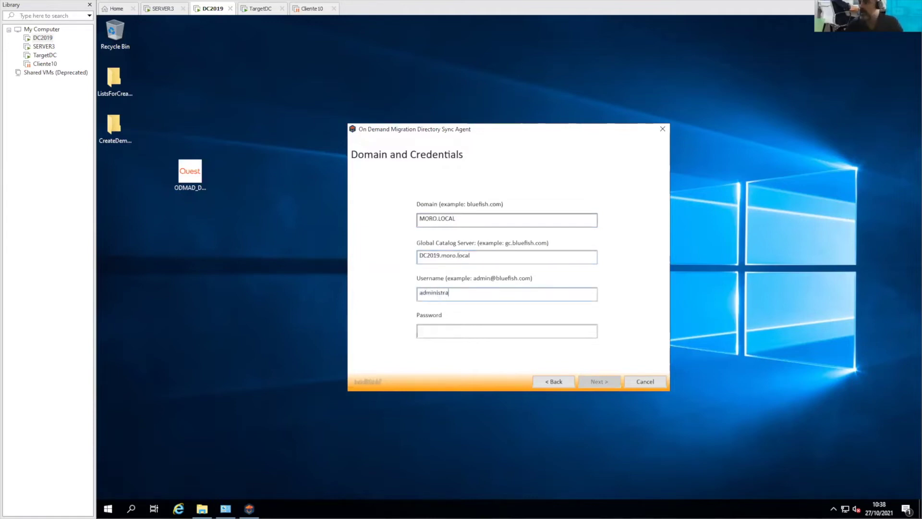
pyautogui.write('moro.lo••')
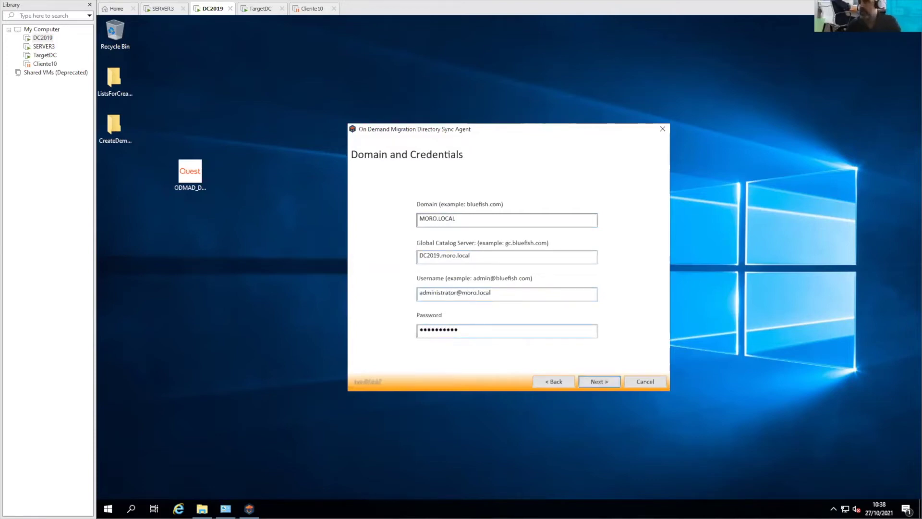
pyautogui.click(596, 382)
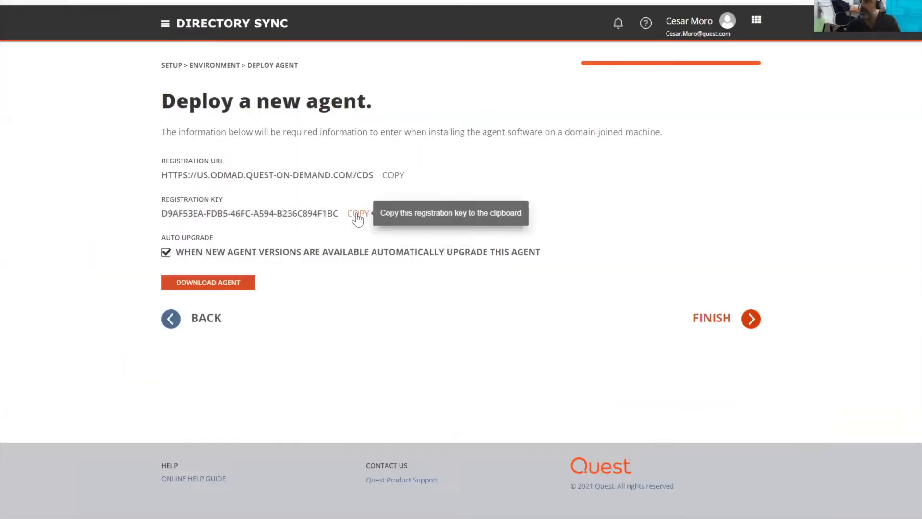
# - Copy the registration key from the Directory Sync deployment page and paste it into the installer's Registration Key field
pyautogui.click(358, 214)
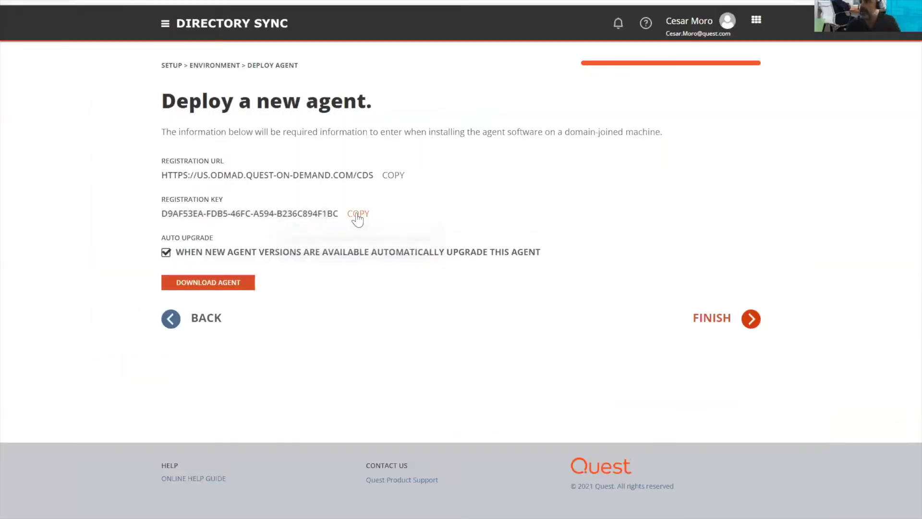
pyautogui.hotkey('alt', 'Tab')
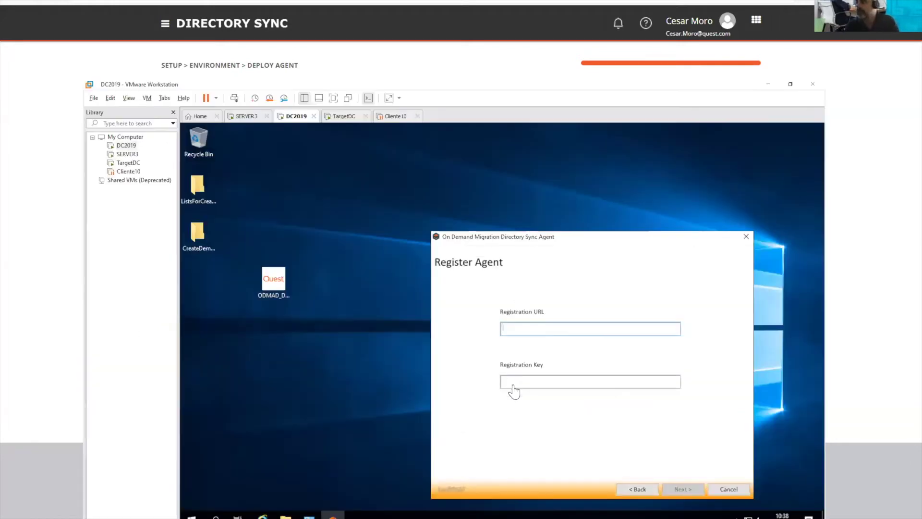
pyautogui.click(513, 384)
pyautogui.hotkey('ctrl', 'v')
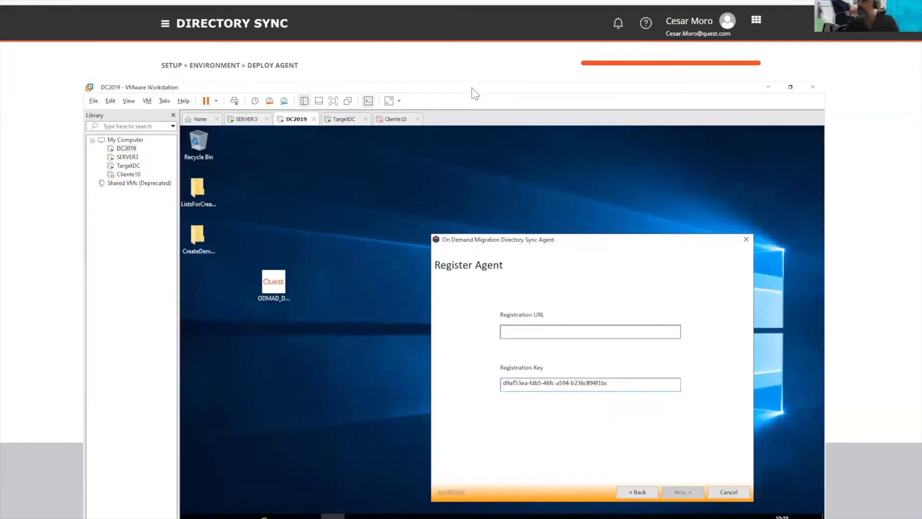
pyautogui.moveTo(471, 87); pyautogui.dragTo(466, 183)
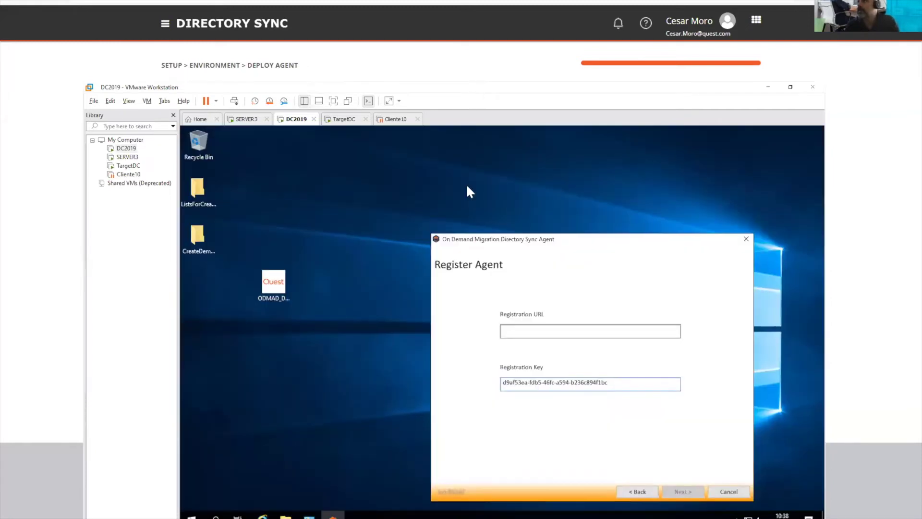
pyautogui.click(403, 176)
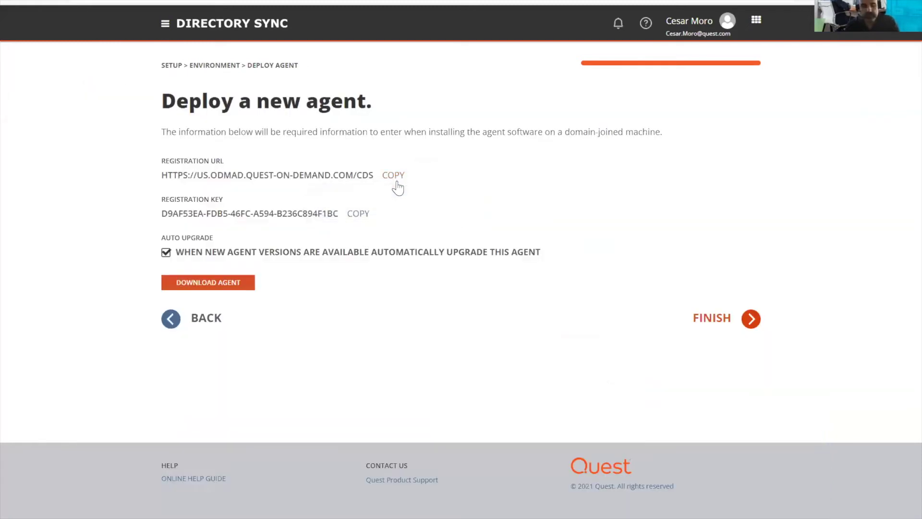
pyautogui.hotkey('alt', 'Tab')
pyautogui.click(559, 433)
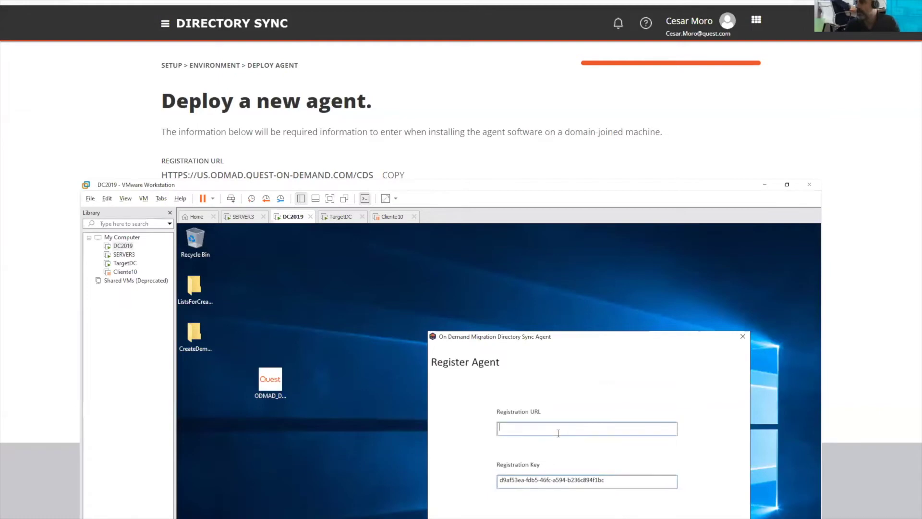
pyautogui.hotkey('ctrl', 'v')
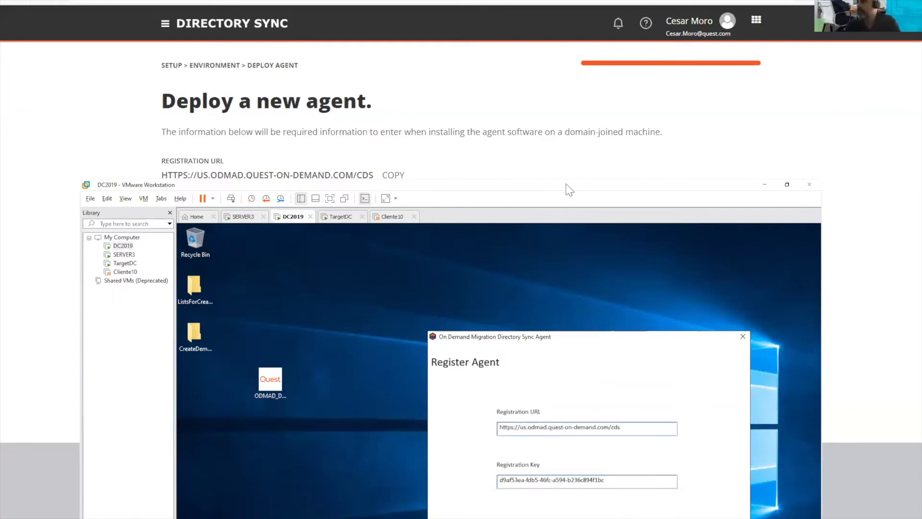
pyautogui.moveTo(557, 60); pyautogui.dragTo(556, 60)
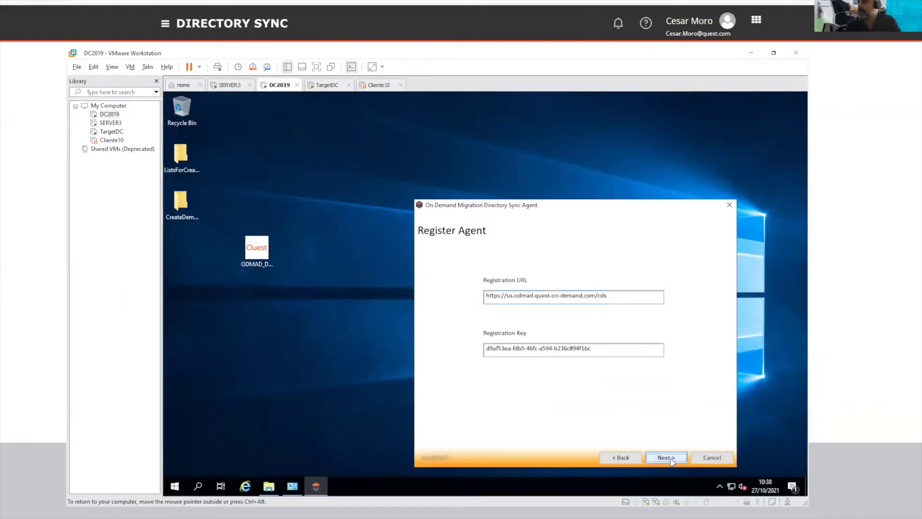
pyautogui.click(667, 458)
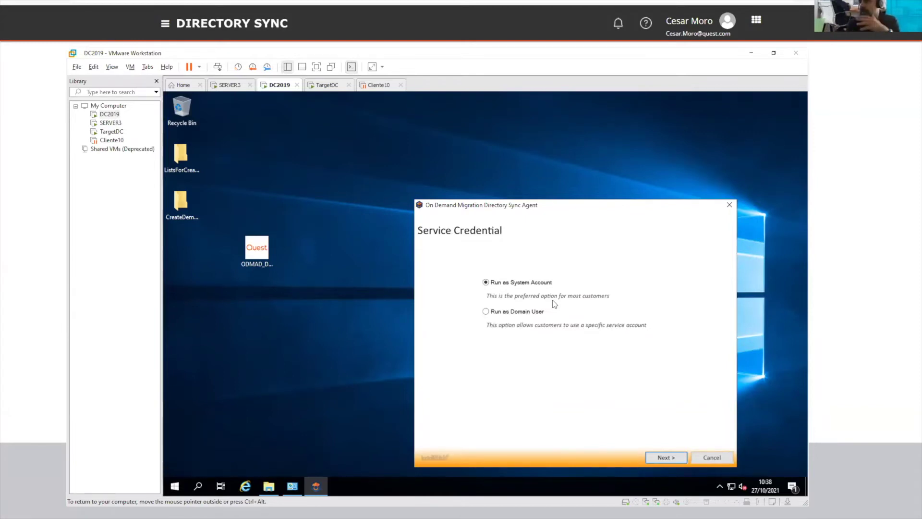
# - Cancel the Directory Sync Agent installation on DC2019 and finish the wizard
pyautogui.click(707, 461)
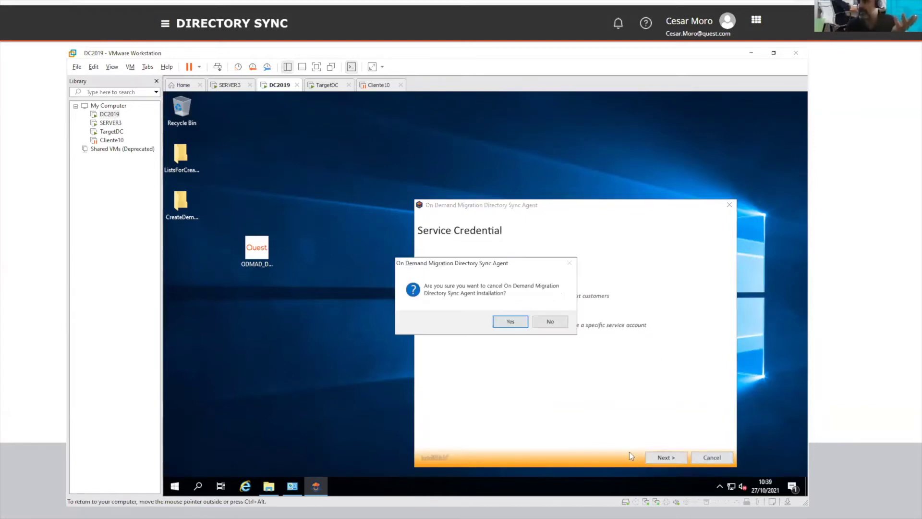
pyautogui.click(506, 323)
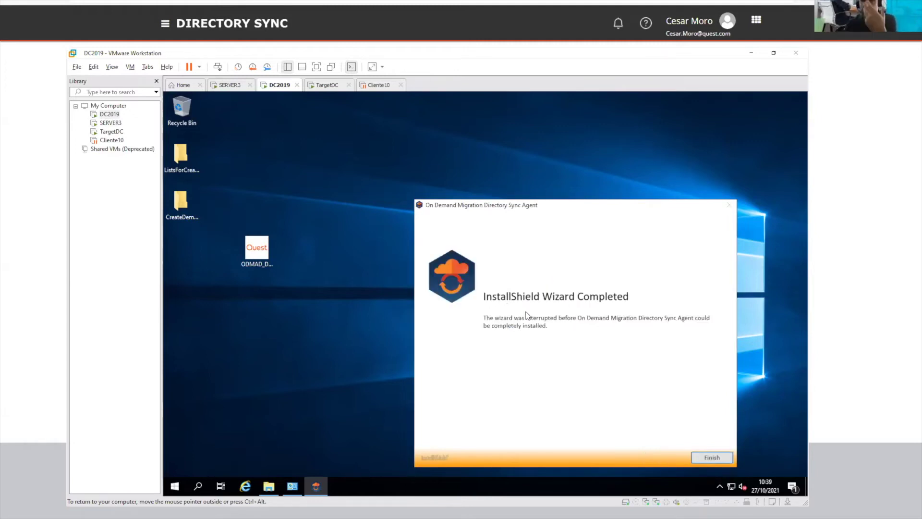
pyautogui.click(712, 457)
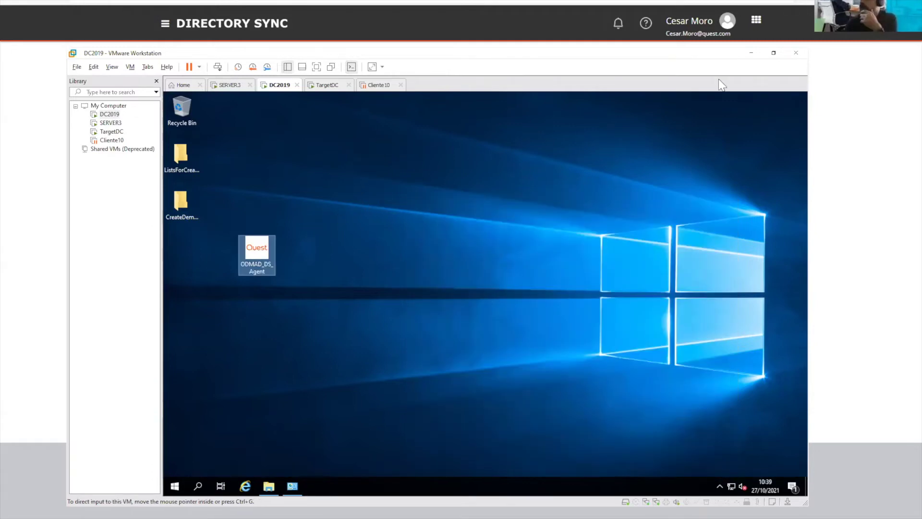
# - Minimize VMware Workstation and return from the Directory Sync deployment page to the agent naming page
pyautogui.click(753, 54)
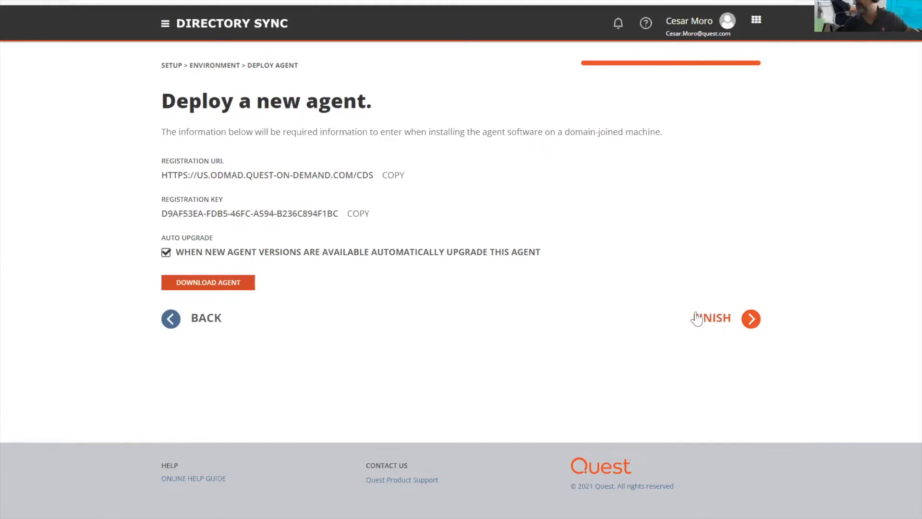
pyautogui.click(210, 315)
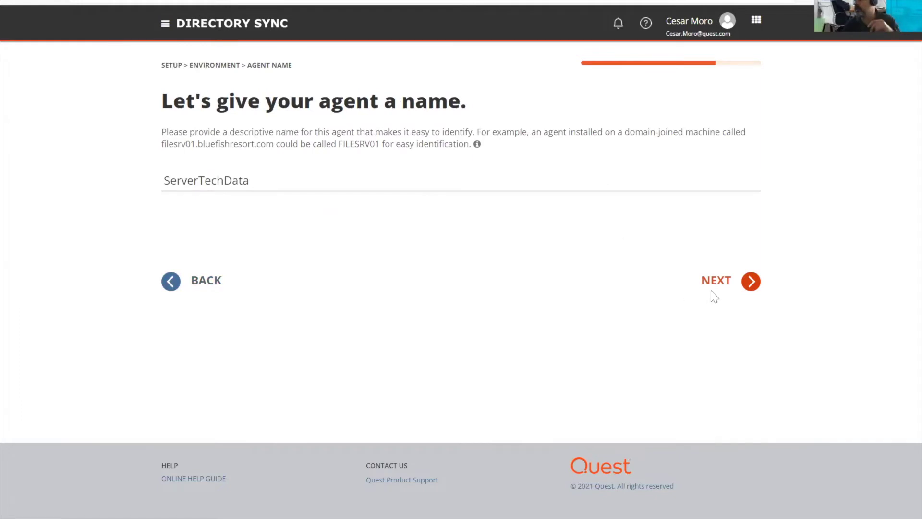
# - Leave the environment setup wizard and open the settings of the MORO Source environment
pyautogui.click(205, 282)
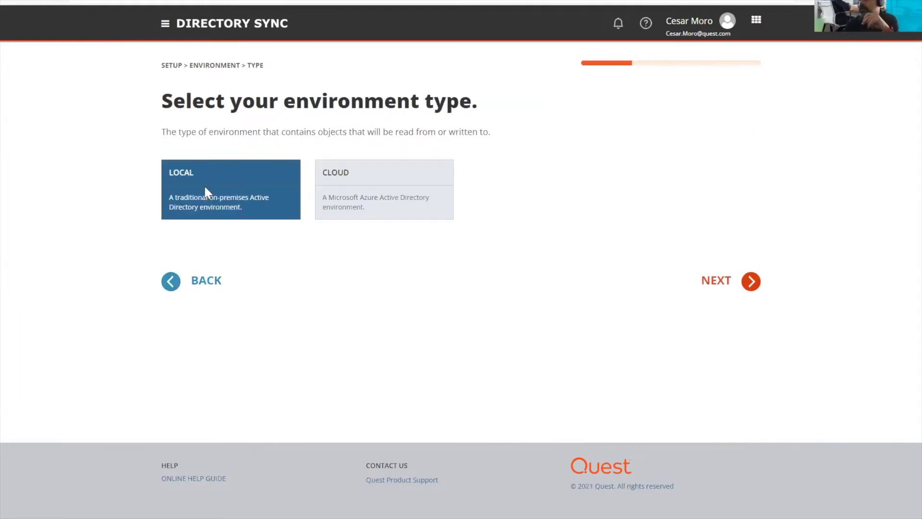
pyautogui.click(164, 25)
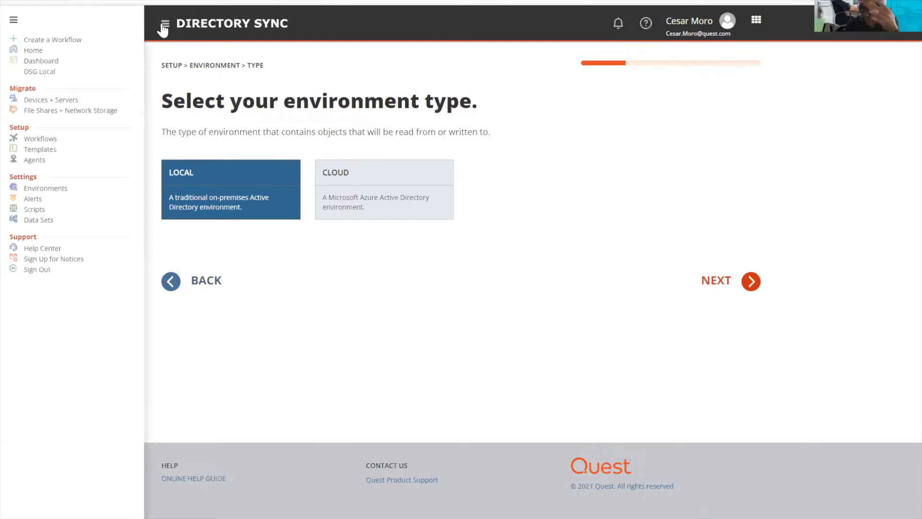
pyautogui.click(58, 189)
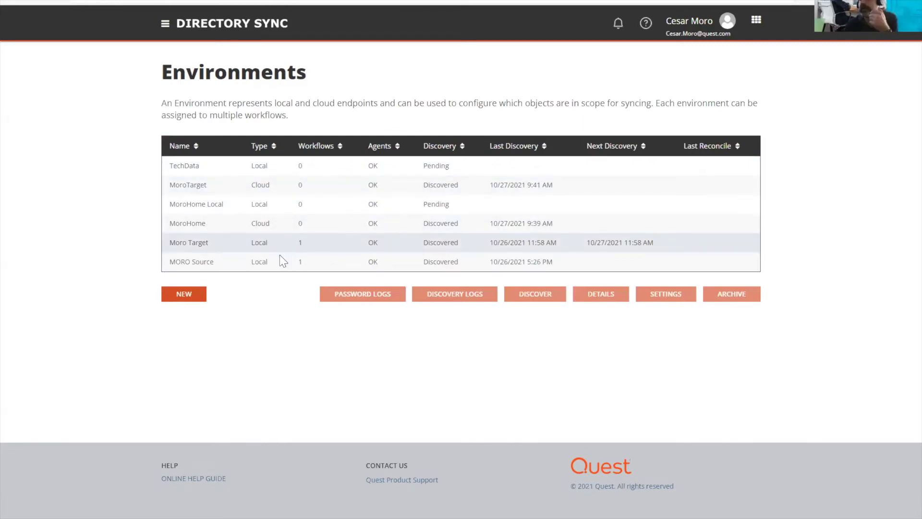
pyautogui.click(215, 271)
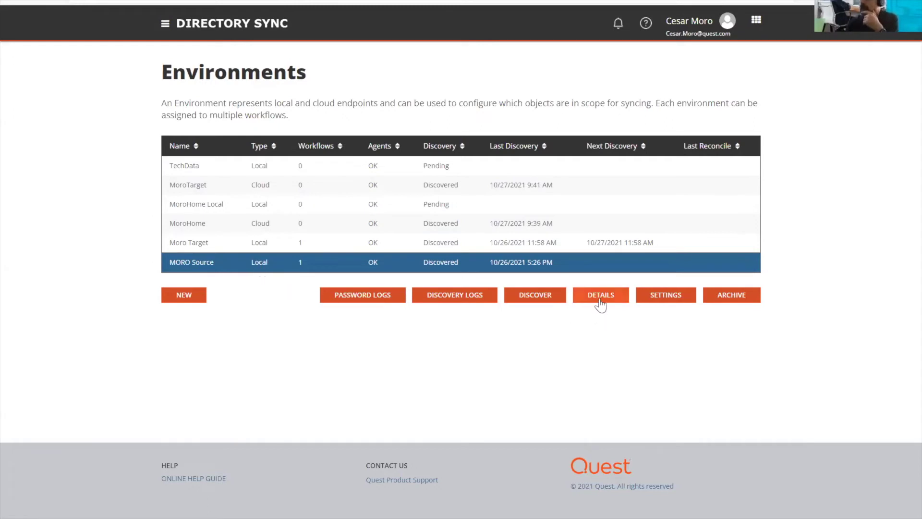
pyautogui.click(647, 296)
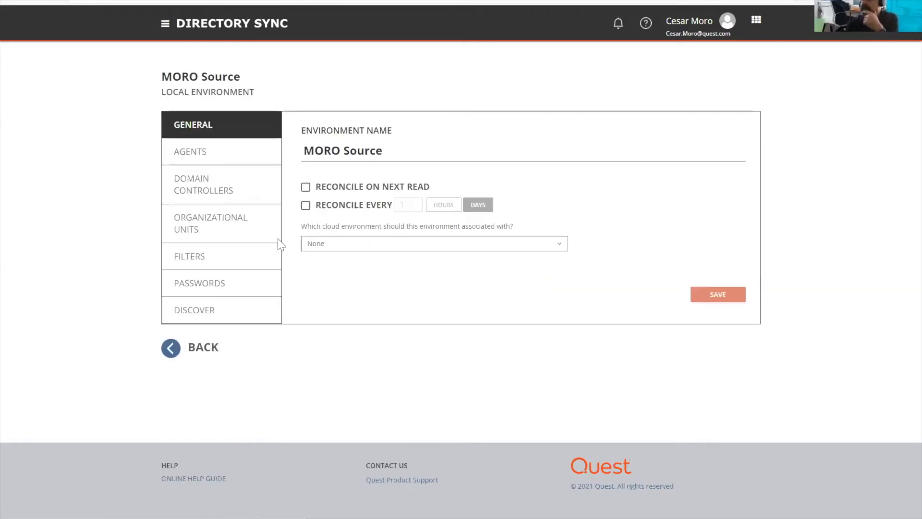
# - Review the registered agents and the domain controllers of the MORO Source environment
pyautogui.click(215, 153)
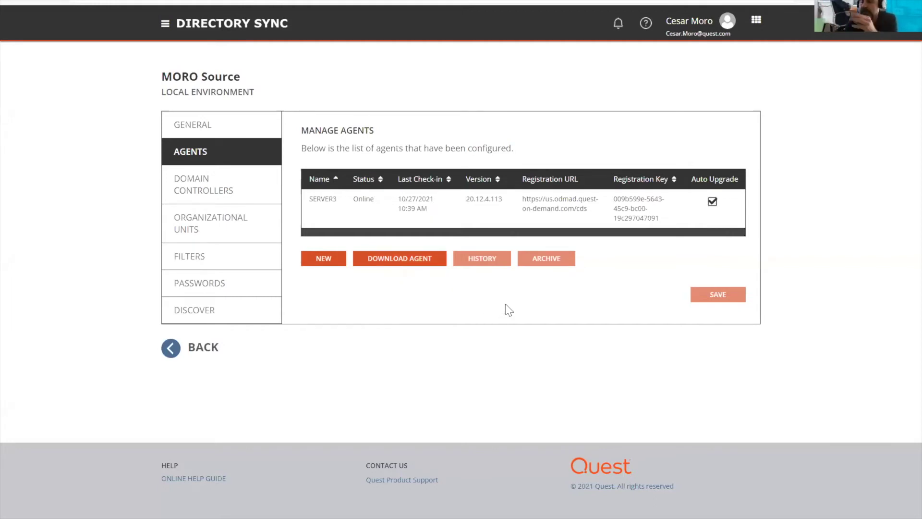
pyautogui.moveTo(588, 211); pyautogui.dragTo(532, 200)
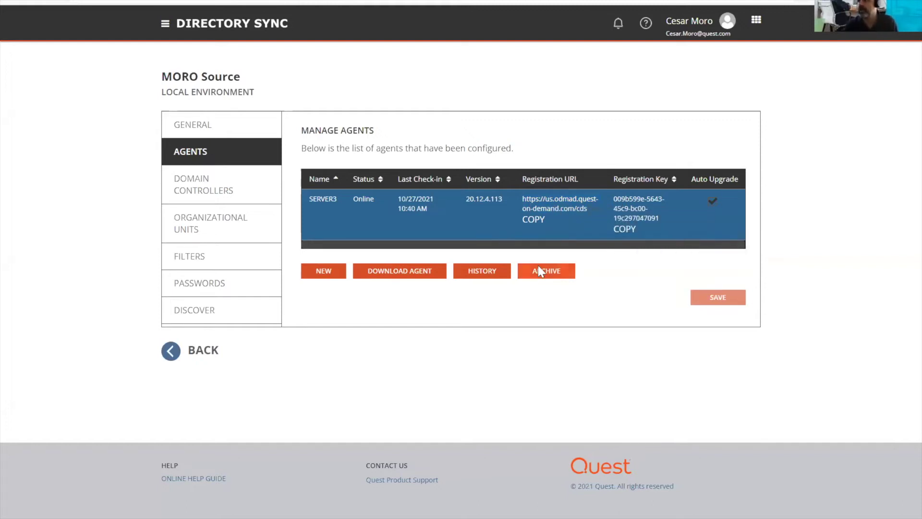
pyautogui.click(226, 191)
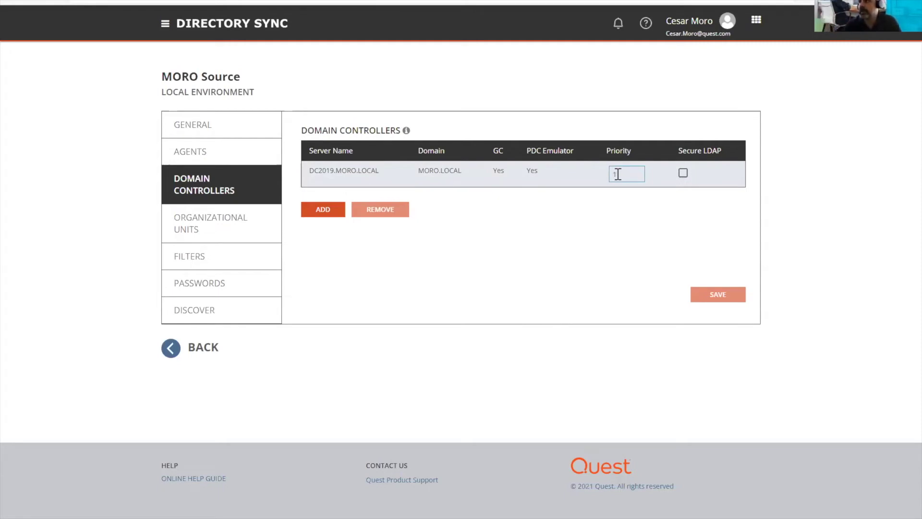
# - Browse the MORO.LOCAL organizational unit tree for MORO Source, including the units under Usuarios, and cancel without adding any
pyautogui.click(202, 226)
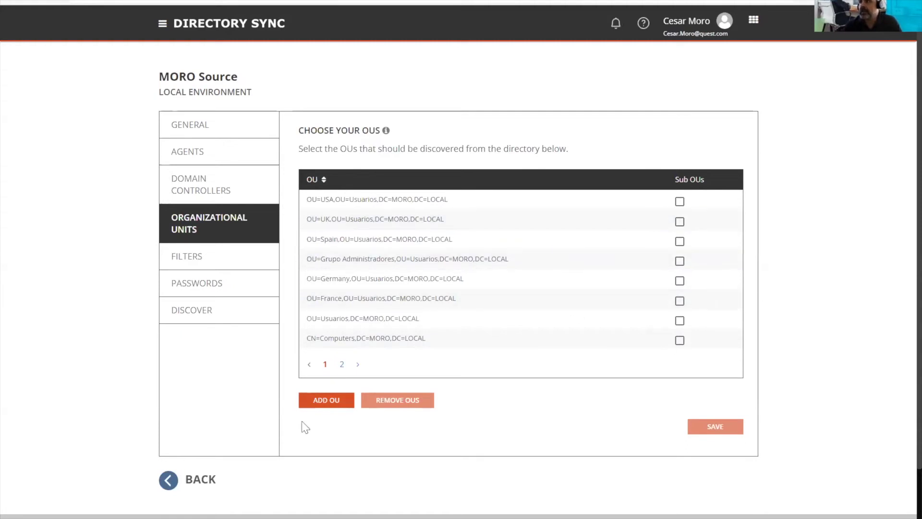
pyautogui.click(327, 400)
pyautogui.click(345, 187)
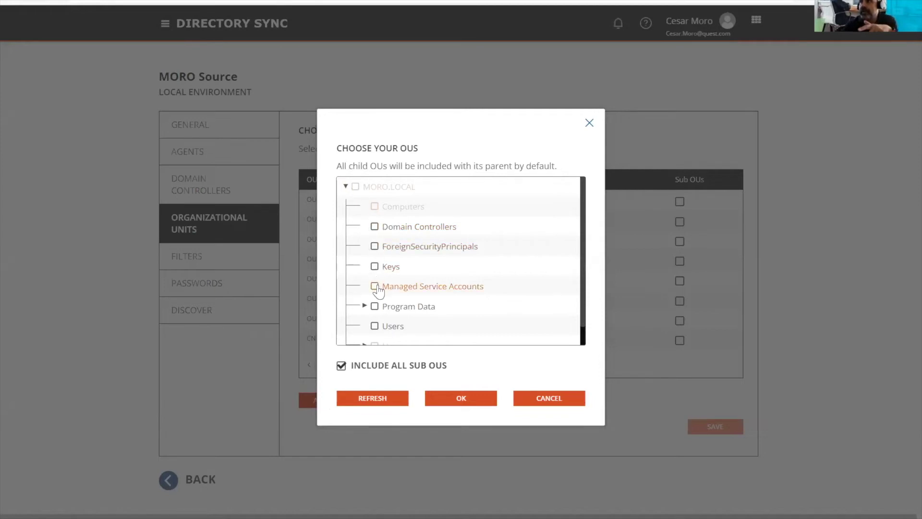
pyautogui.scroll(-1, 378, 288)
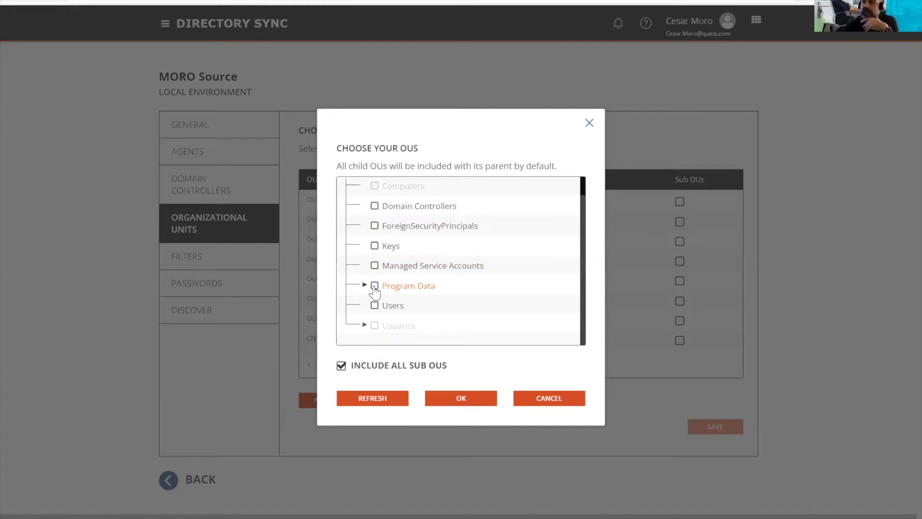
pyautogui.click(365, 324)
pyautogui.scroll(-3, 385, 298)
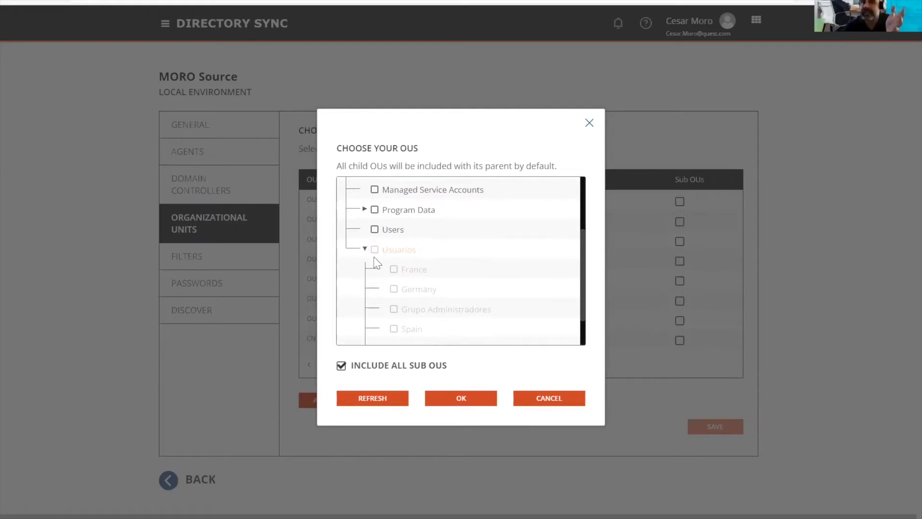
pyautogui.scroll(3, 409, 236)
pyautogui.scroll(2, 416, 250)
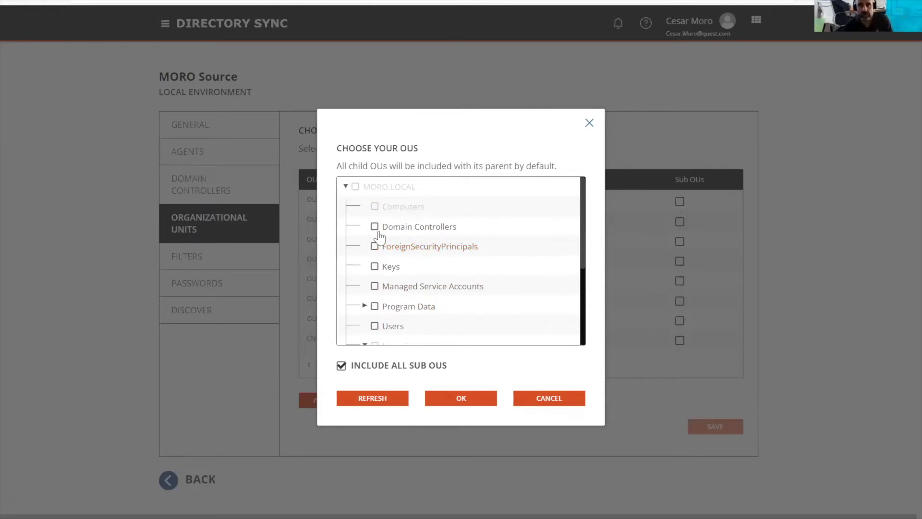
pyautogui.click(539, 401)
# - Review the basic object filters and the advanced LDAP filter of the MORO Source environment
pyautogui.click(231, 268)
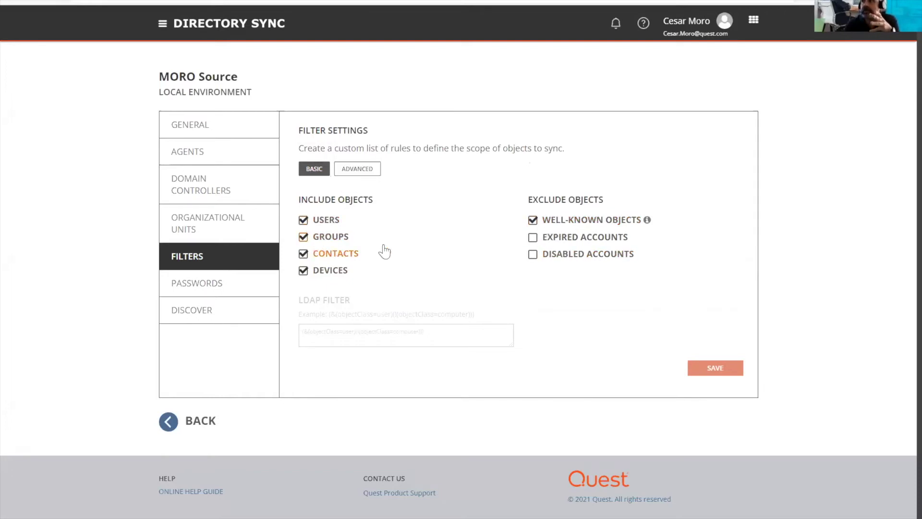
pyautogui.click(360, 169)
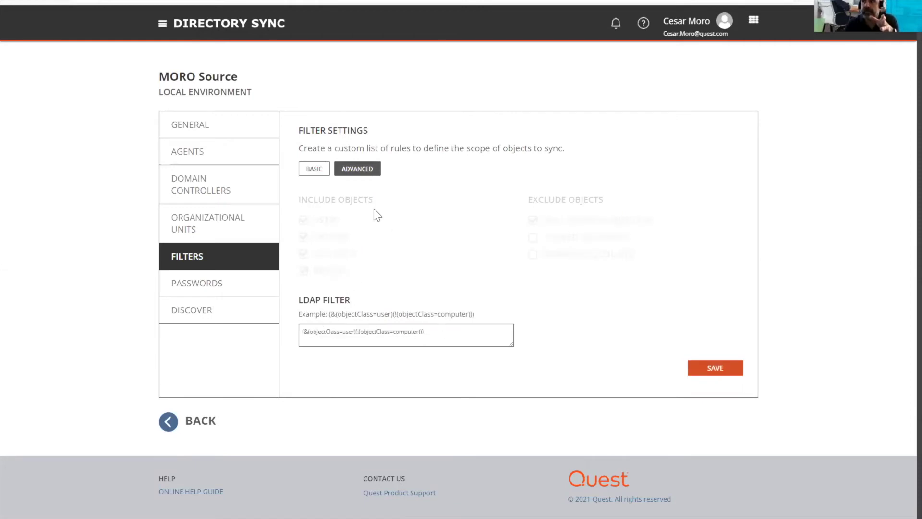
pyautogui.click(314, 168)
# - Review MORO Source's password sync and discovery schedule settings and return to the environments list
pyautogui.click(239, 289)
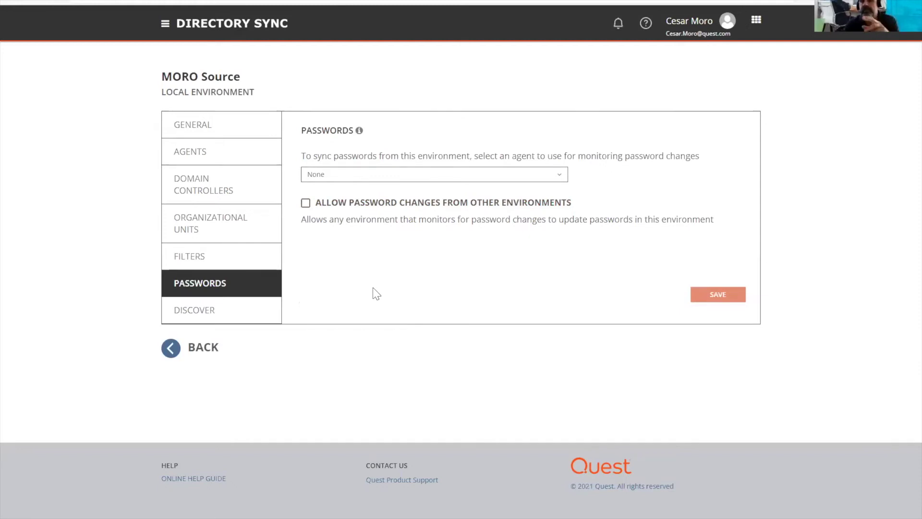
pyautogui.click(251, 311)
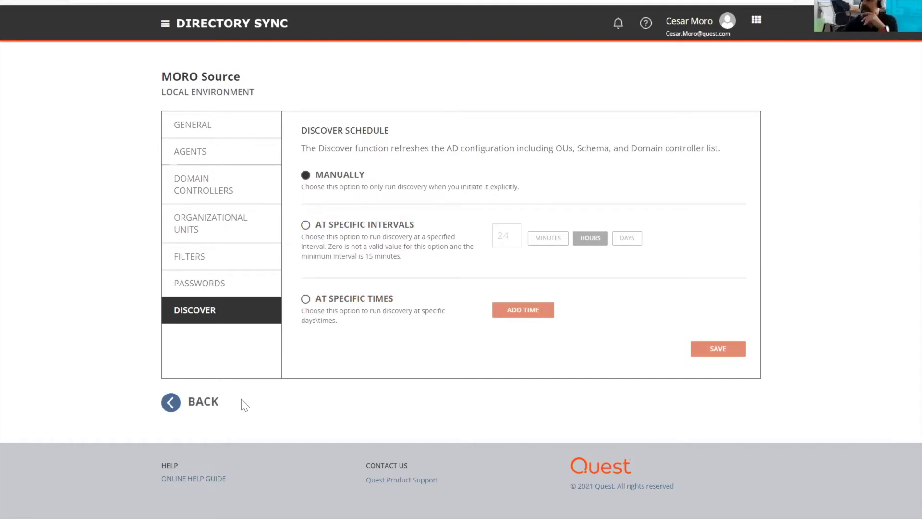
pyautogui.click(207, 408)
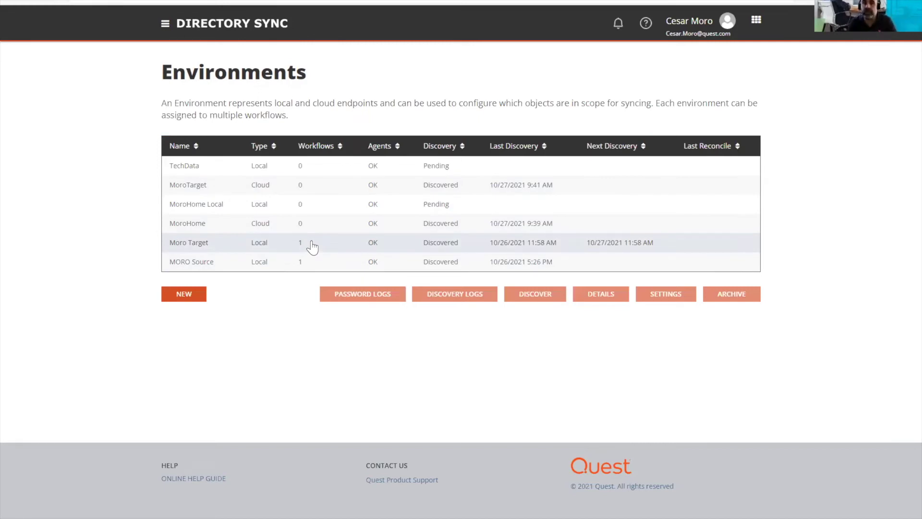
# - Archive the TechData local environment
pyautogui.click(201, 262)
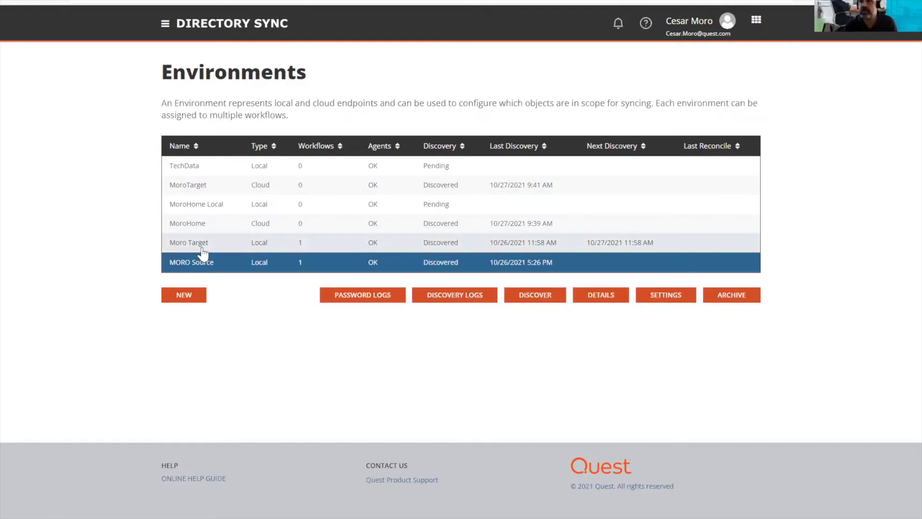
pyautogui.click(202, 244)
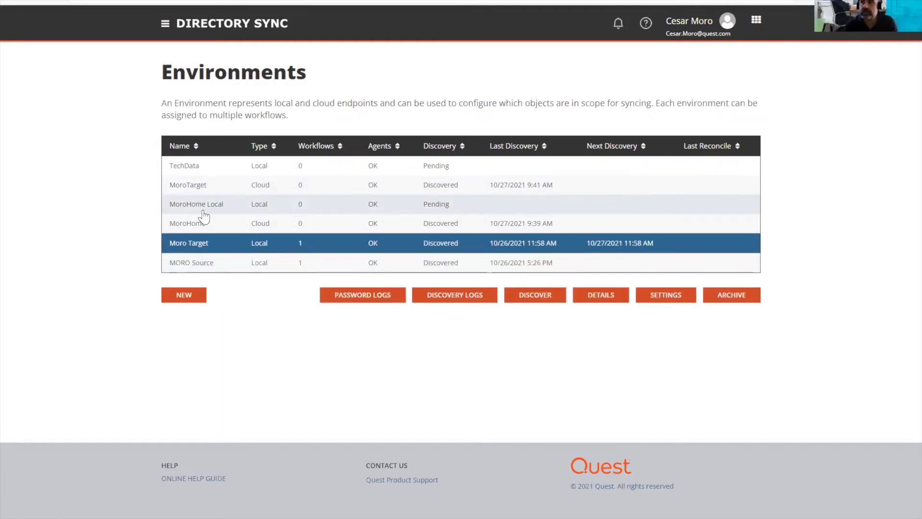
pyautogui.click(201, 171)
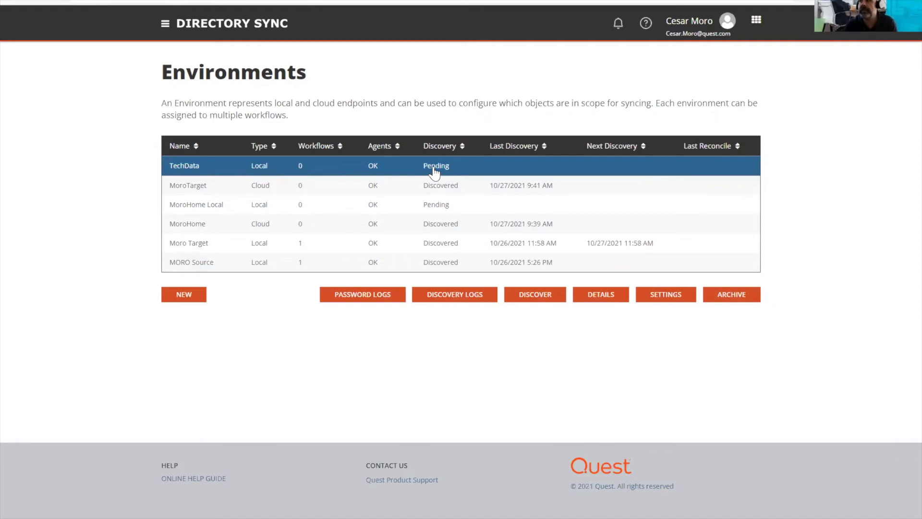
pyautogui.click(732, 297)
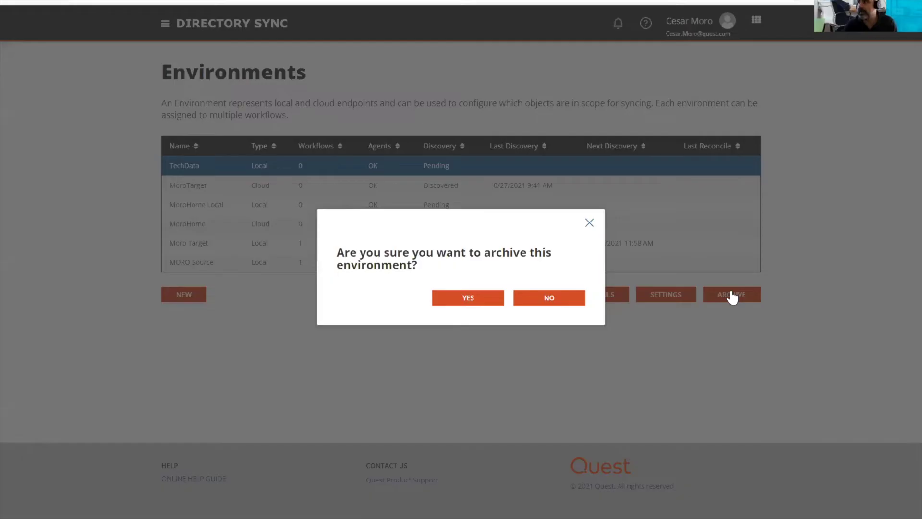
pyautogui.click(453, 298)
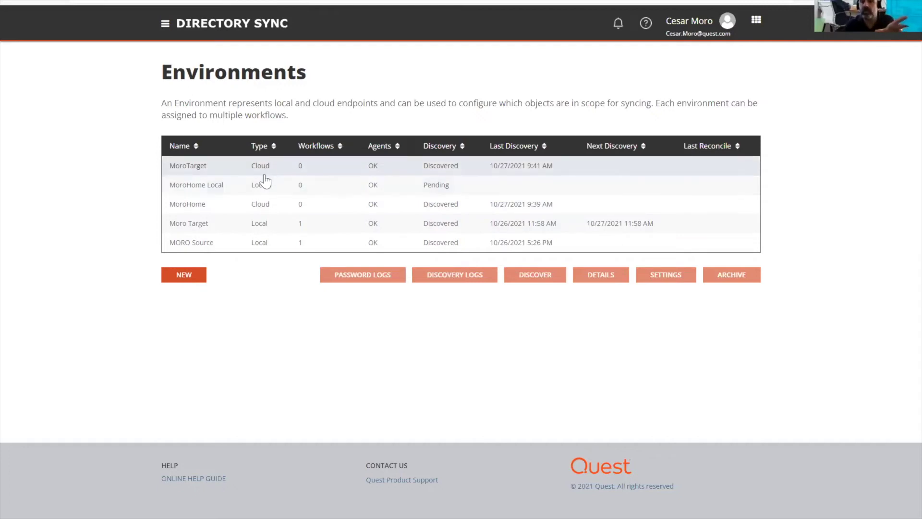
# - Archive the MoroHome, MoroHome Local and MoroTarget cloud environments one after another
pyautogui.click(299, 210)
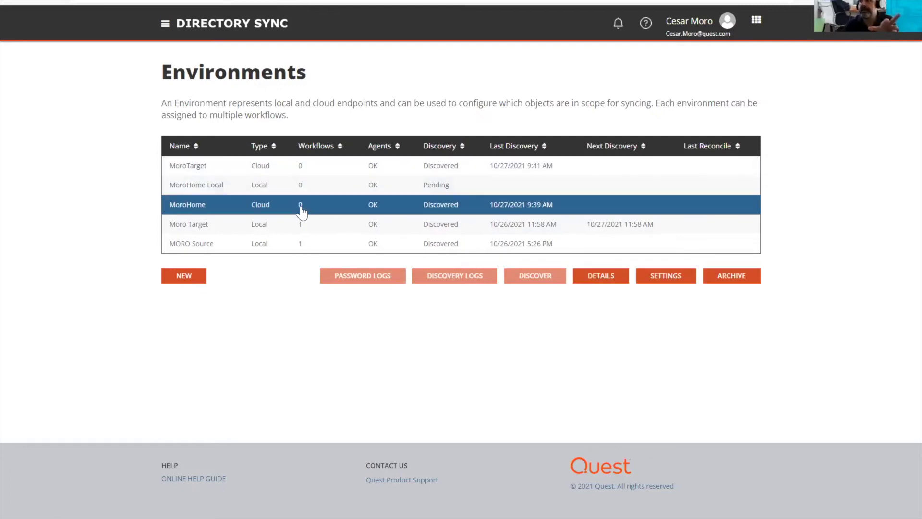
pyautogui.click(742, 280)
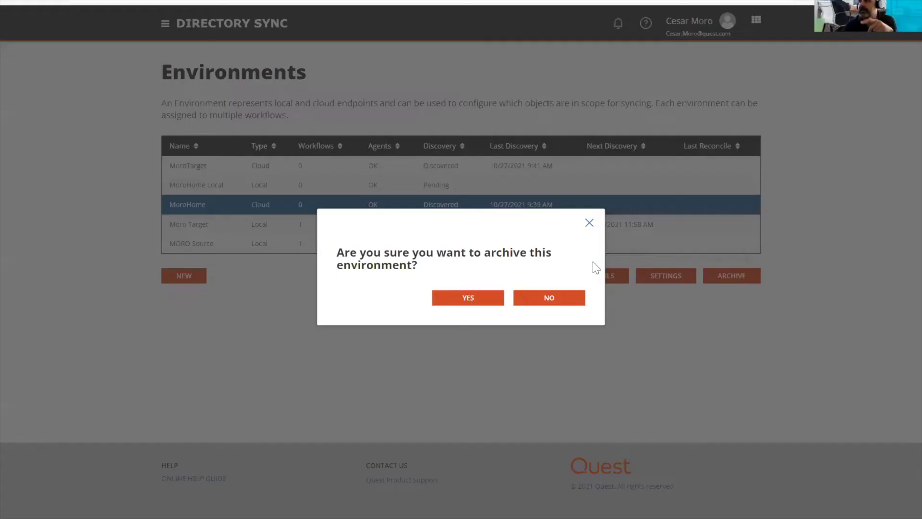
pyautogui.click(483, 300)
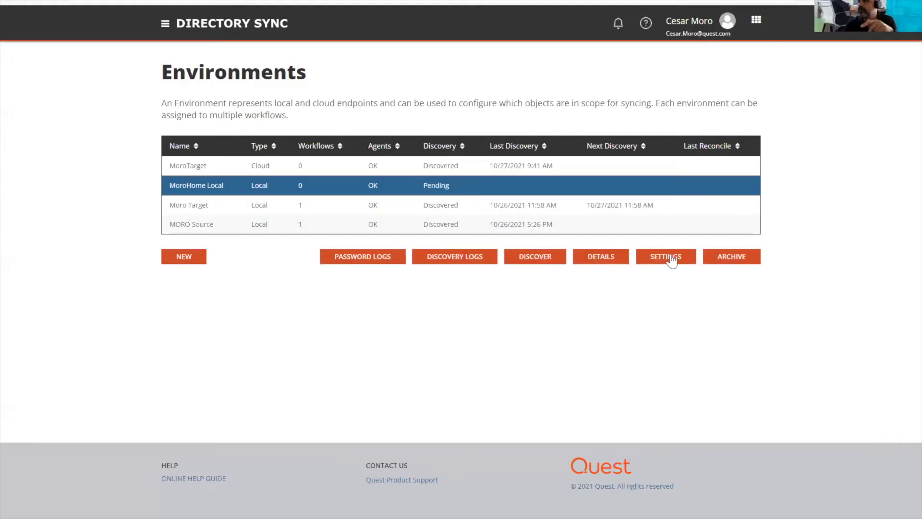
pyautogui.click(721, 266)
pyautogui.click(484, 303)
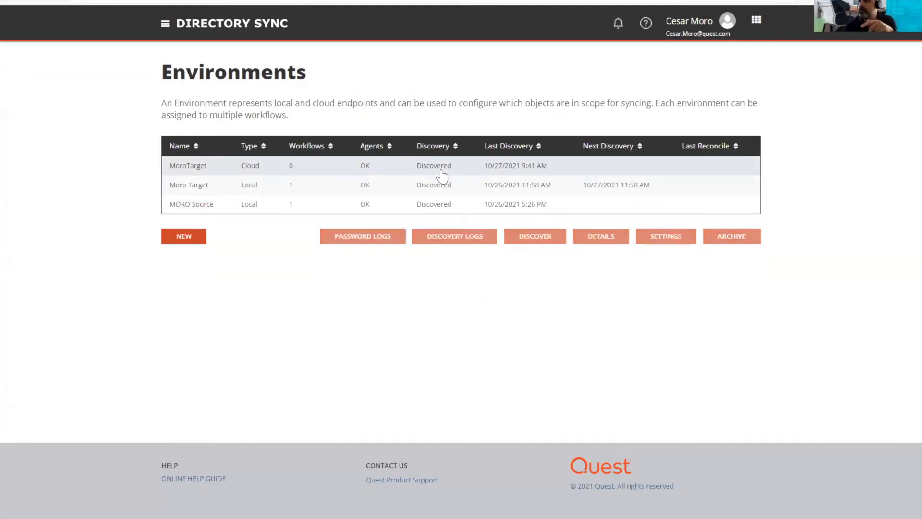
pyautogui.click(726, 240)
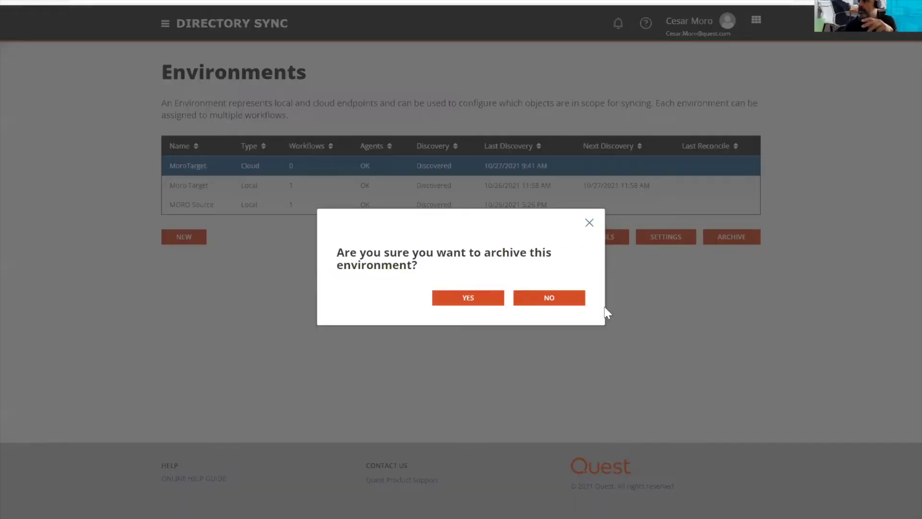
pyautogui.click(470, 304)
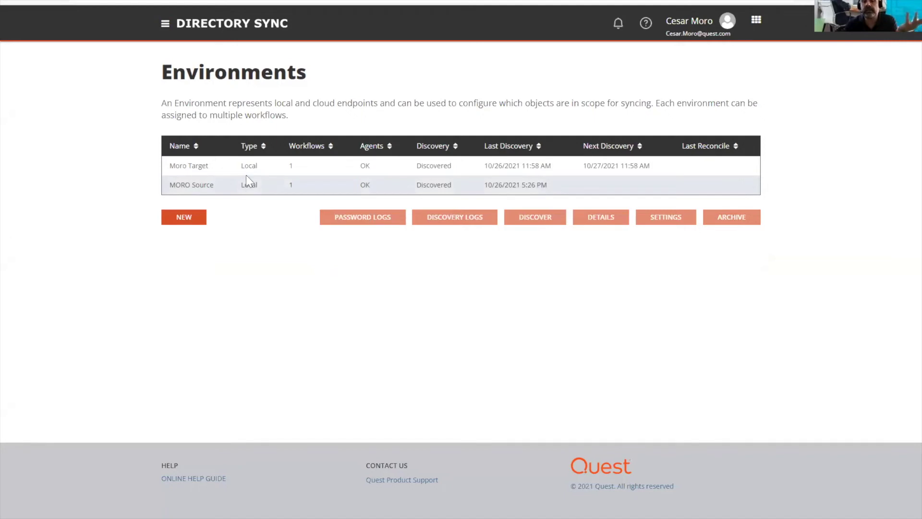
# - Open the Directory Sync dashboard with the workflows, environment summary and agents
pyautogui.click(165, 25)
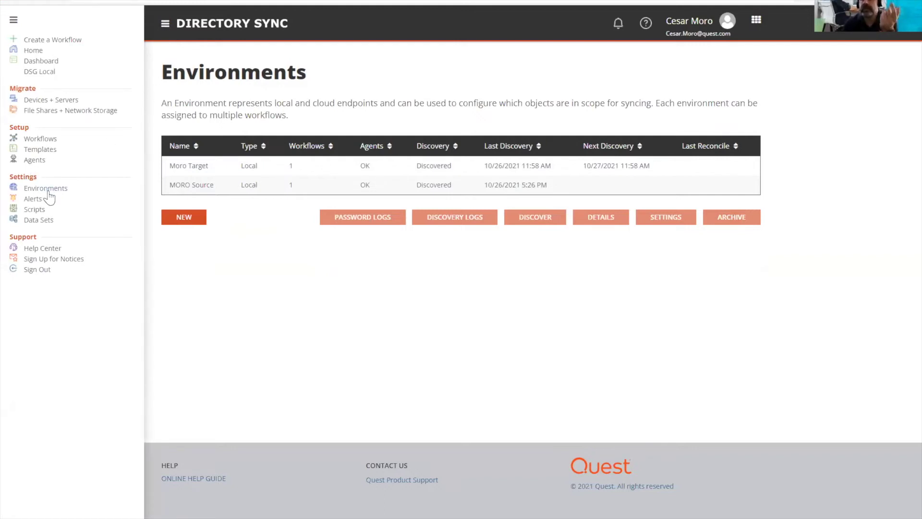
pyautogui.click(42, 62)
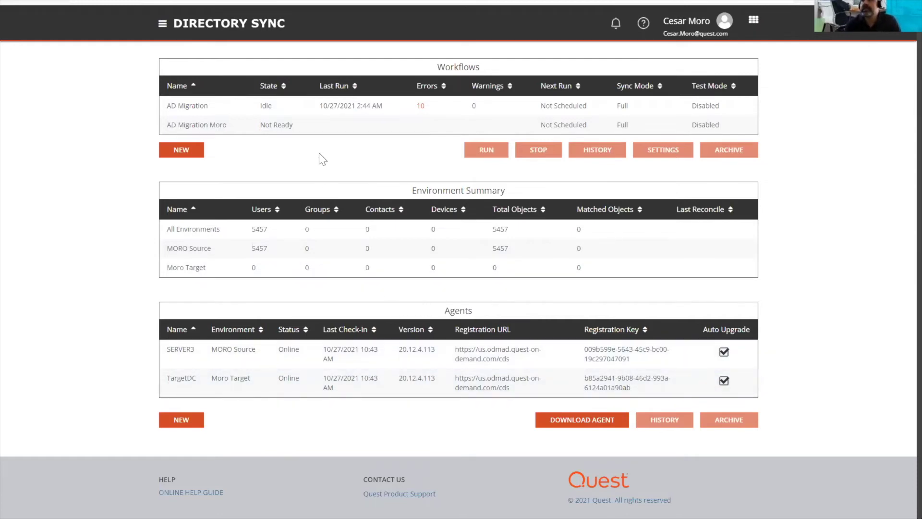
pyautogui.click(164, 24)
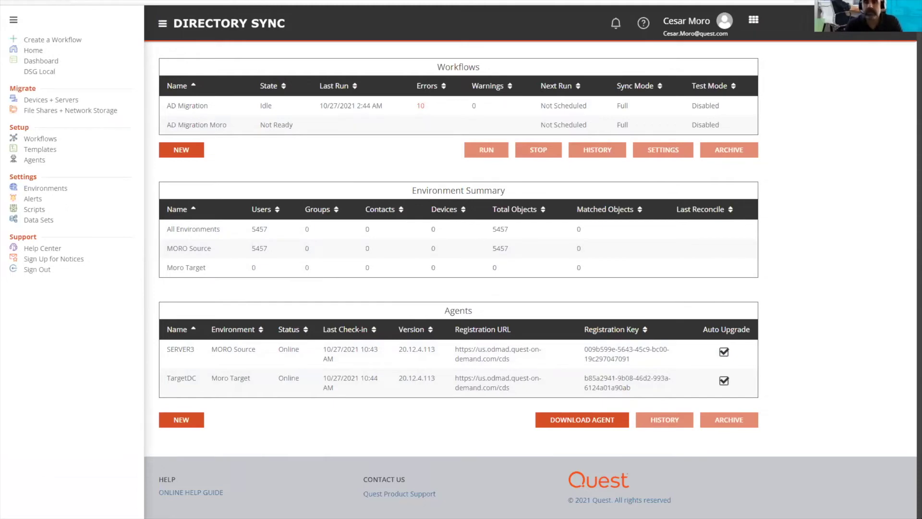
pyautogui.press('super+e')
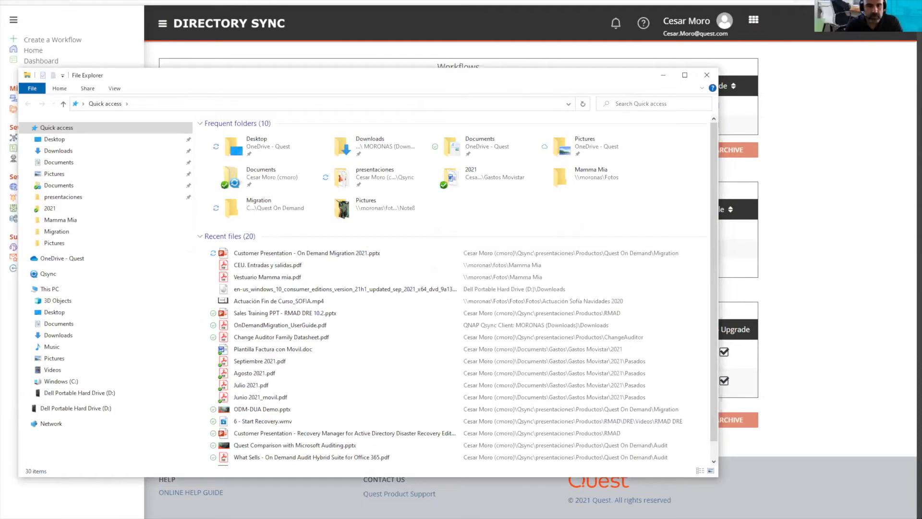
pyautogui.hotkey('alt', 'F4')
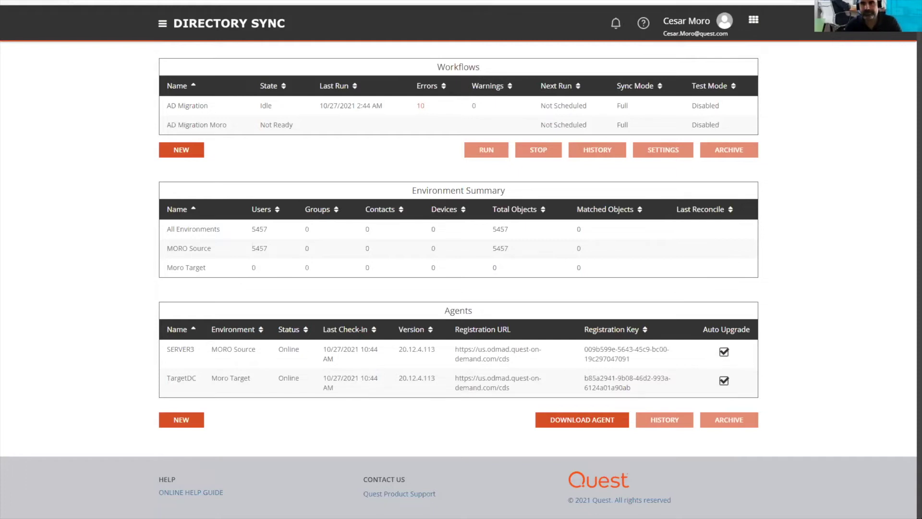
# - Open the downloaded Users, Groups and Contact Sync Set Up quick start guide and highlight its title
pyautogui.hotkey('alt', 'f')
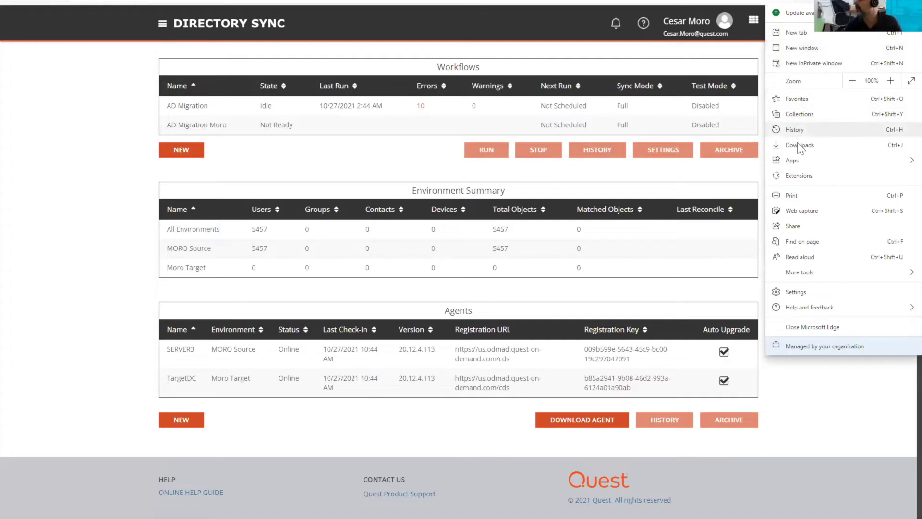
pyautogui.click(800, 146)
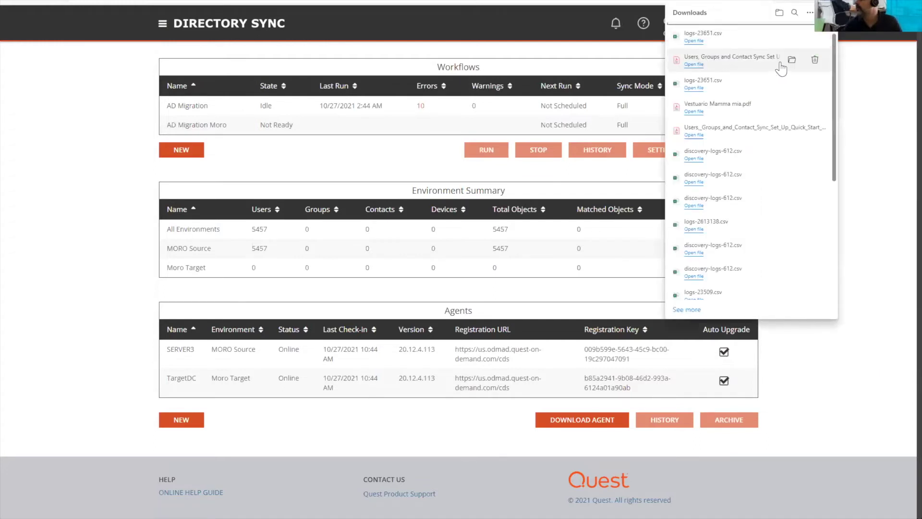
pyautogui.click(695, 65)
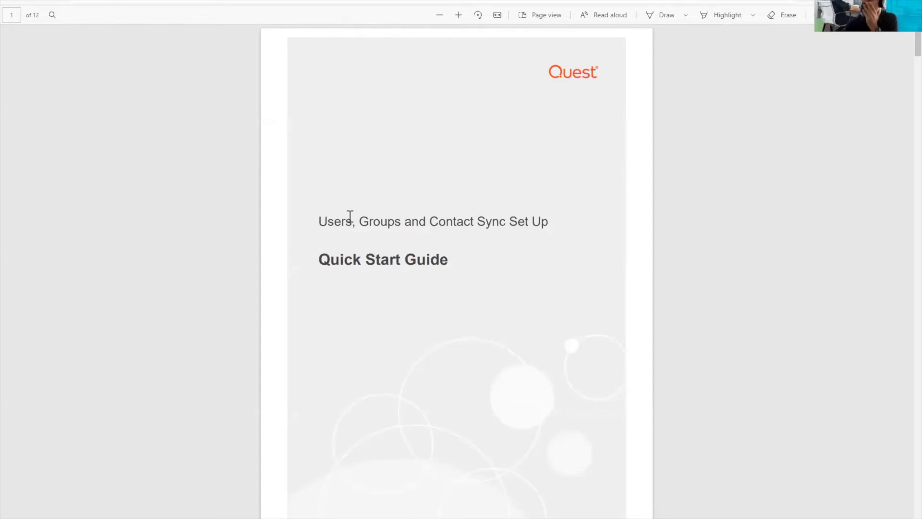
pyautogui.moveTo(319, 260); pyautogui.dragTo(448, 260)
pyautogui.moveTo(319, 221); pyautogui.dragTo(474, 225)
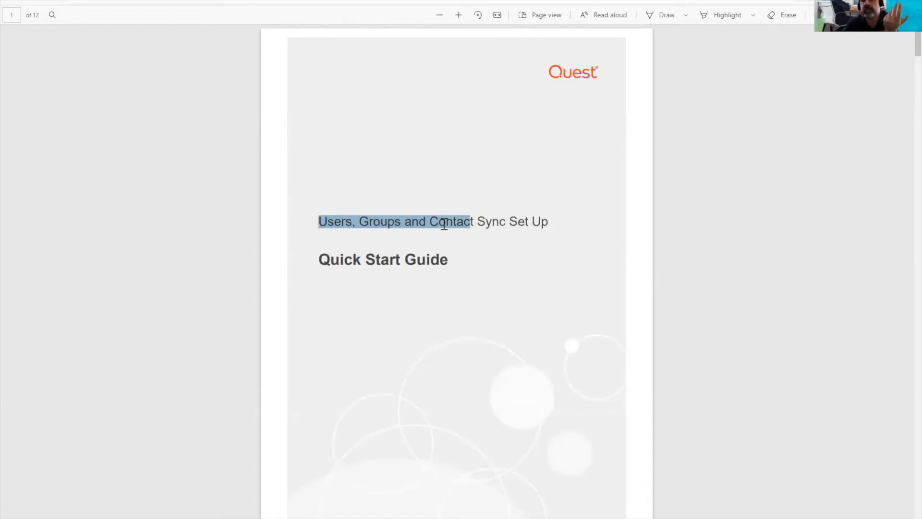
# - Review the supported synchronization models, from Local to Local through Cloud to Local, in the guide's Introduction
pyautogui.scroll(-1, 438, 224)
pyautogui.scroll(-15, 438, 224)
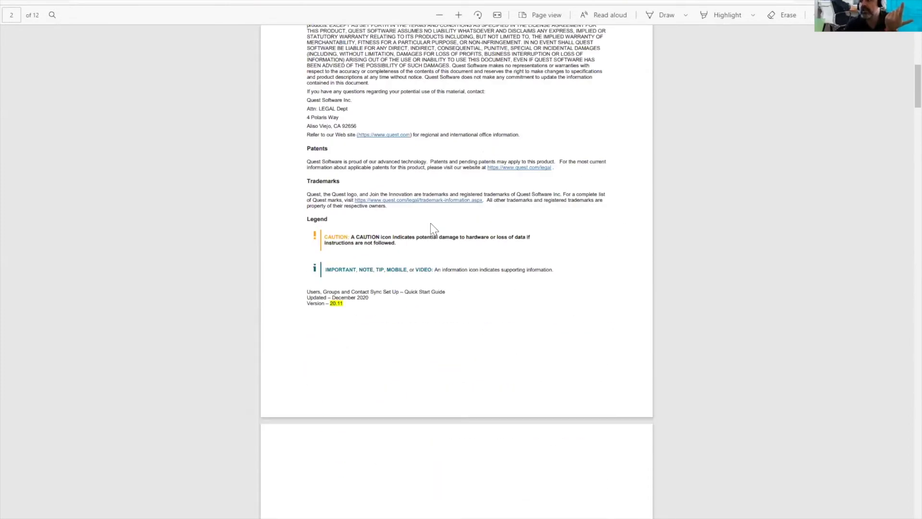
pyautogui.scroll(-5, 430, 223)
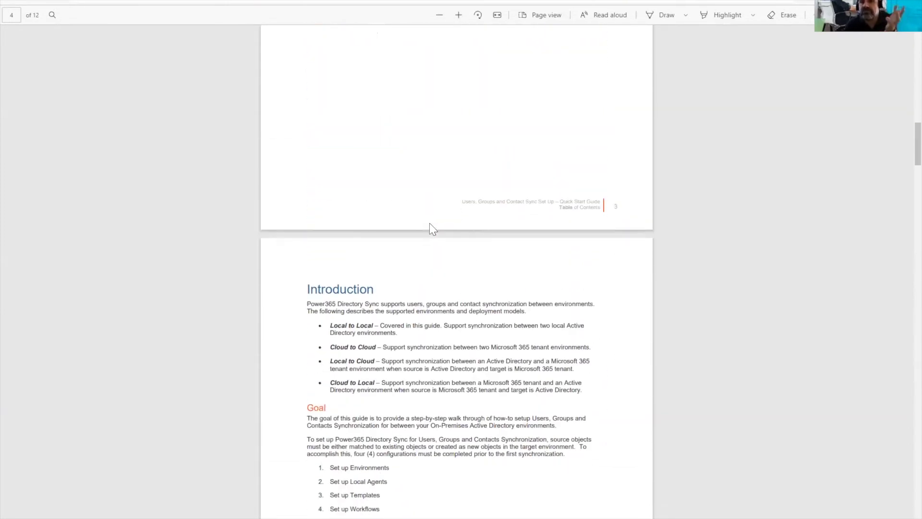
pyautogui.scroll(-3, 429, 224)
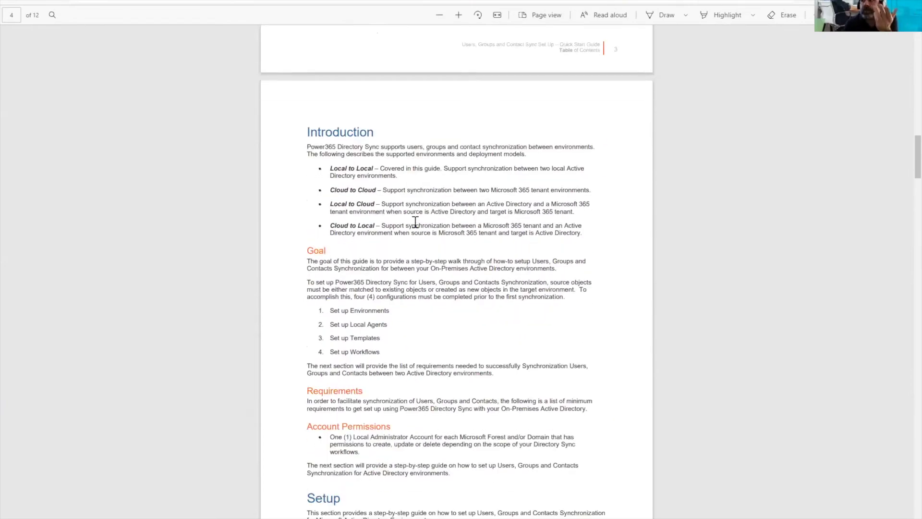
pyautogui.moveTo(330, 168); pyautogui.dragTo(379, 229)
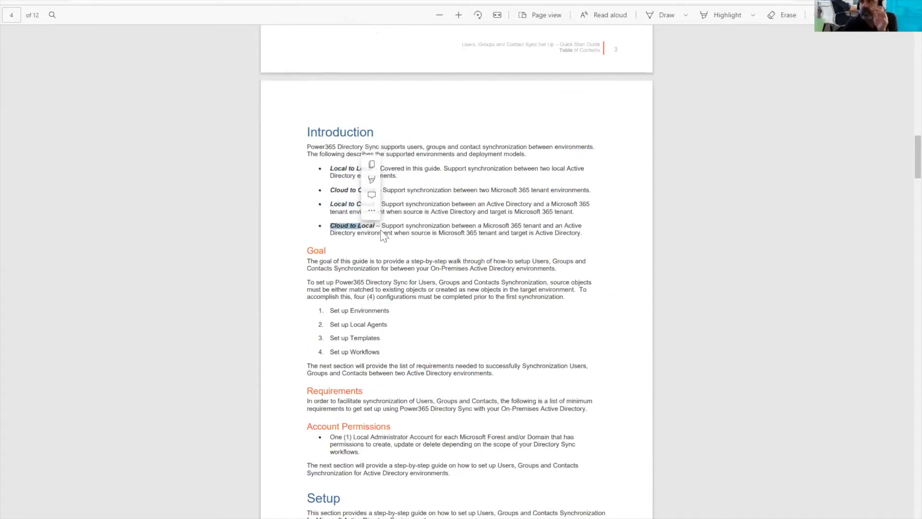
# - Go through the four configurations listed under the guide's Goal: environments, local agents, templates and workflows
pyautogui.scroll(-3, 456, 272)
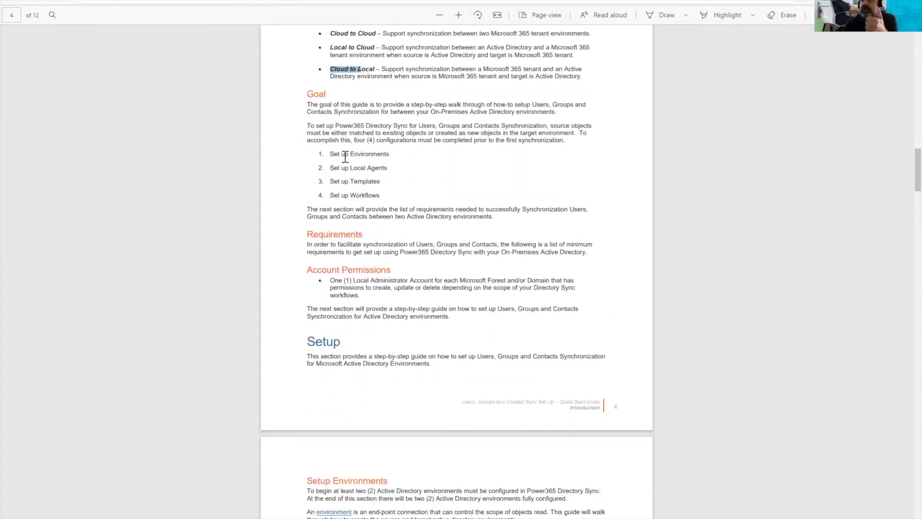
pyautogui.moveTo(331, 154); pyautogui.dragTo(402, 159)
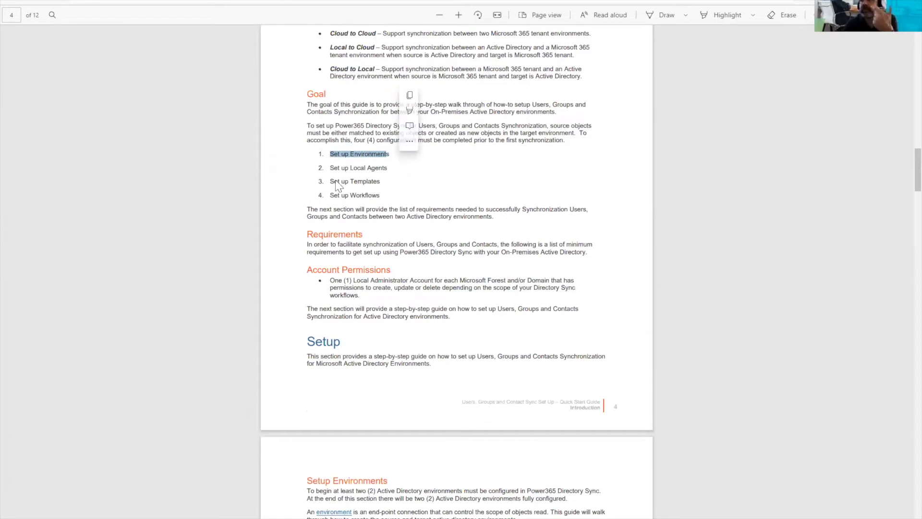
pyautogui.moveTo(330, 168); pyautogui.dragTo(390, 169)
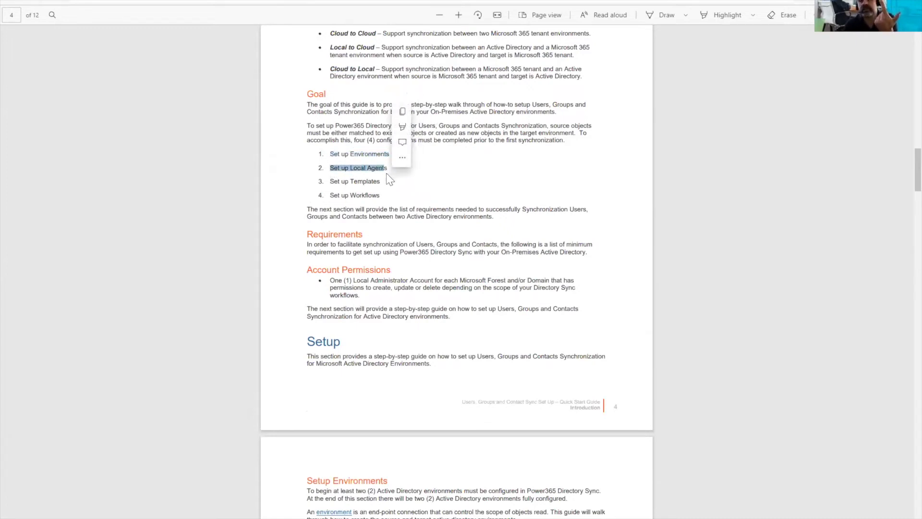
pyautogui.moveTo(330, 181); pyautogui.dragTo(386, 182)
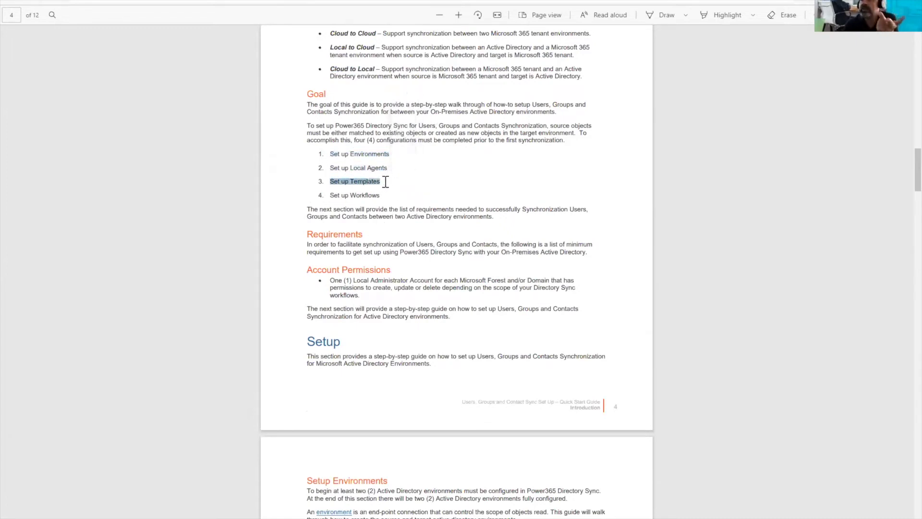
pyautogui.moveTo(330, 195); pyautogui.dragTo(385, 197)
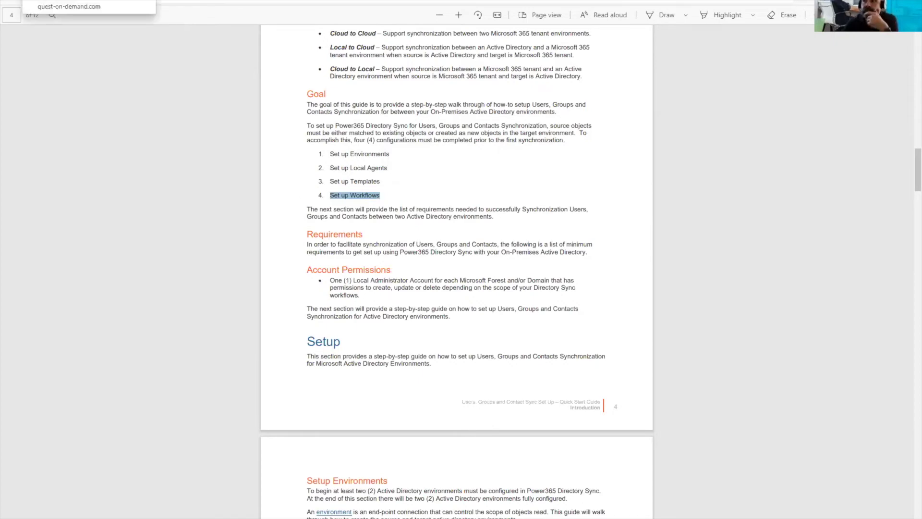
# - Switch back to Directory Sync and open the Plantilla de Mapping template
pyautogui.click(96, 1)
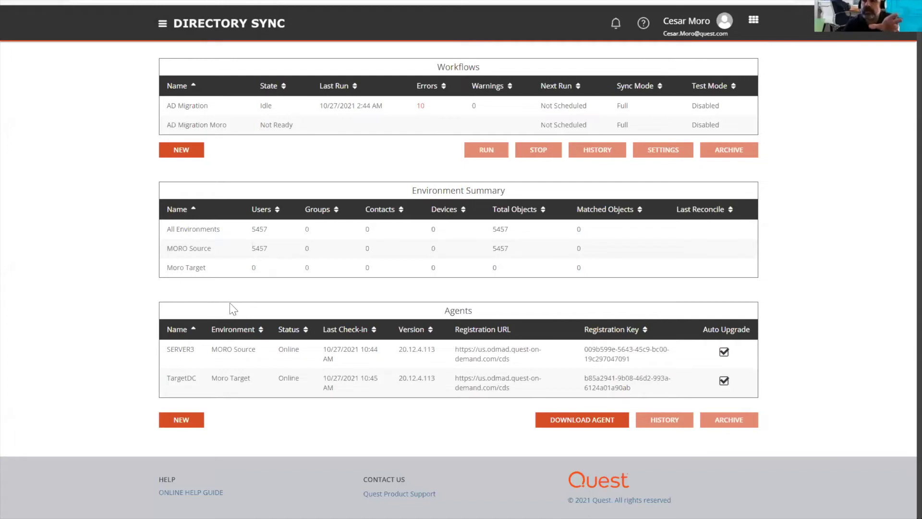
pyautogui.click(162, 25)
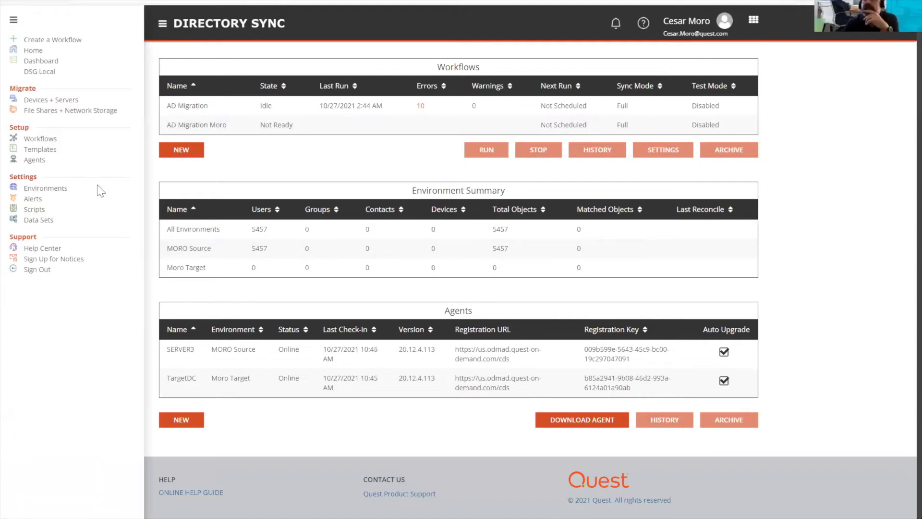
pyautogui.click(38, 150)
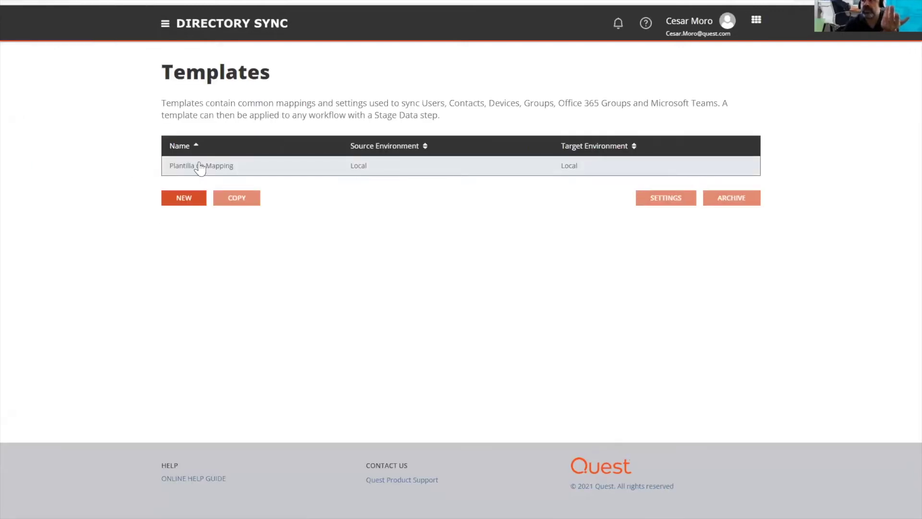
pyautogui.click(203, 170)
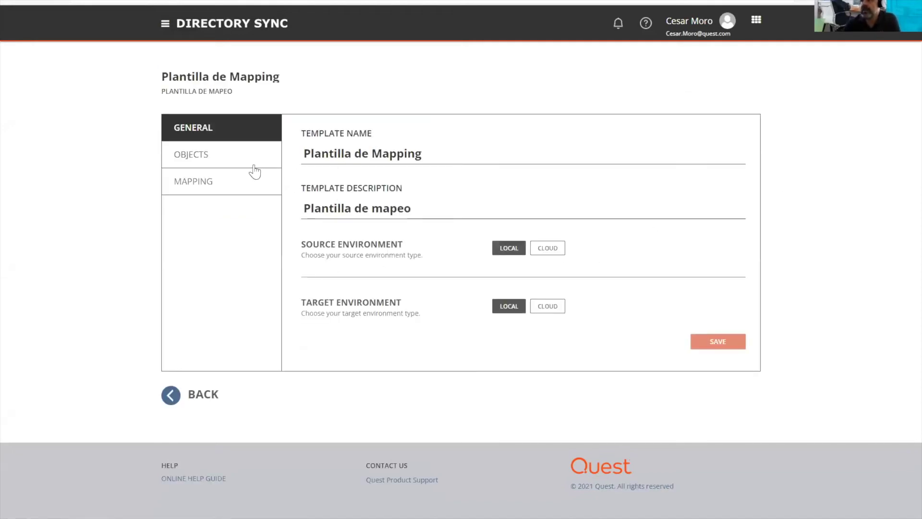
# - Review the template's general object options and its user options for creating new users and updating created and matched users
pyautogui.click(255, 164)
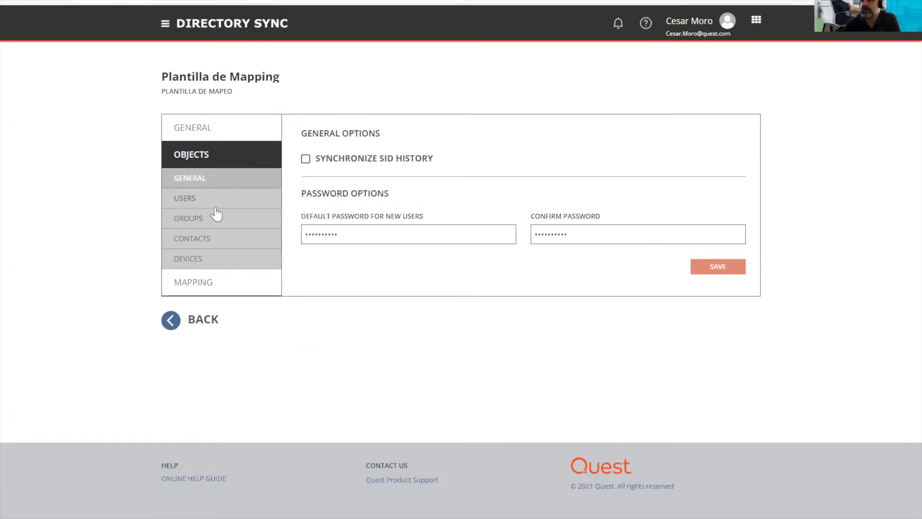
pyautogui.click(214, 201)
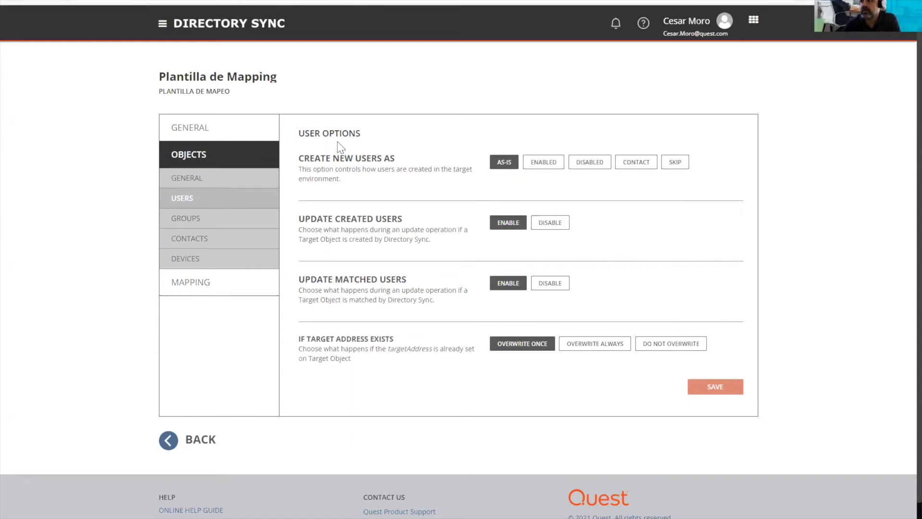
pyautogui.moveTo(321, 159); pyautogui.dragTo(383, 163)
pyautogui.click(397, 164)
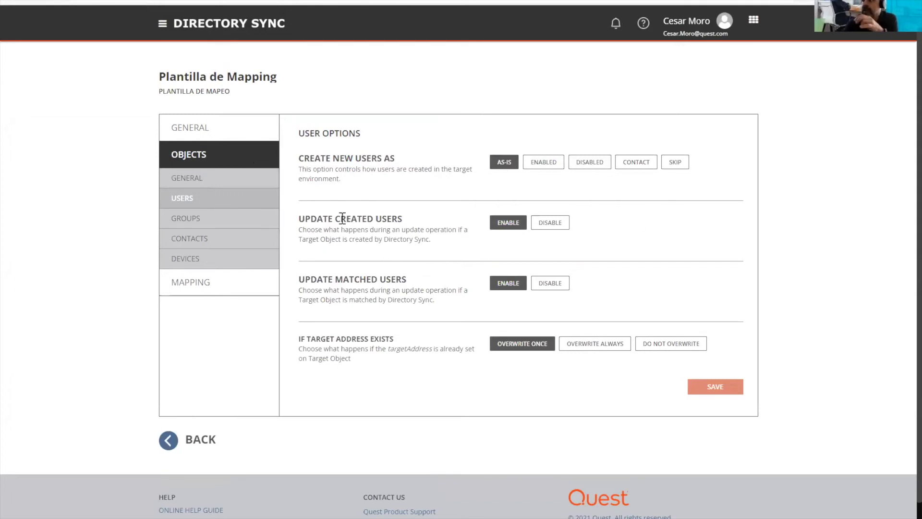
pyautogui.moveTo(330, 219); pyautogui.dragTo(403, 220)
pyautogui.moveTo(312, 221); pyautogui.dragTo(352, 281)
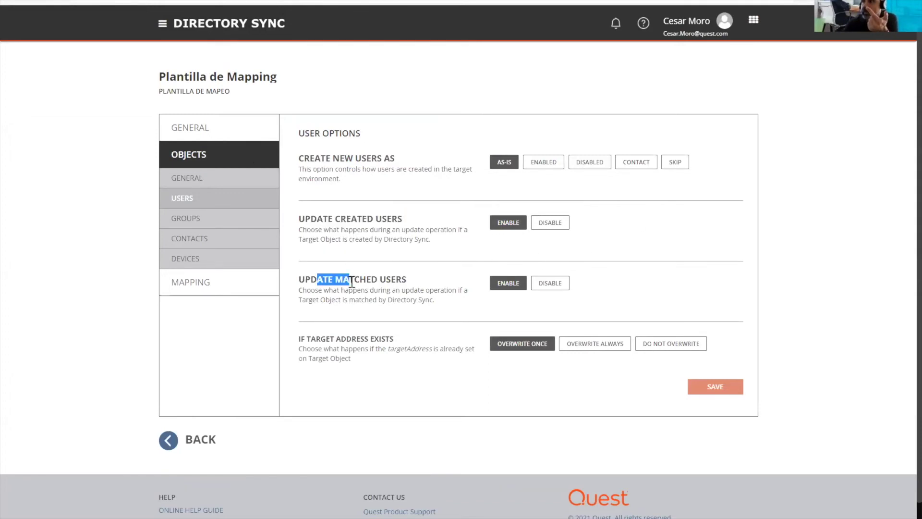
pyautogui.click(374, 280)
pyautogui.doubleClick(368, 221)
pyautogui.click(329, 334)
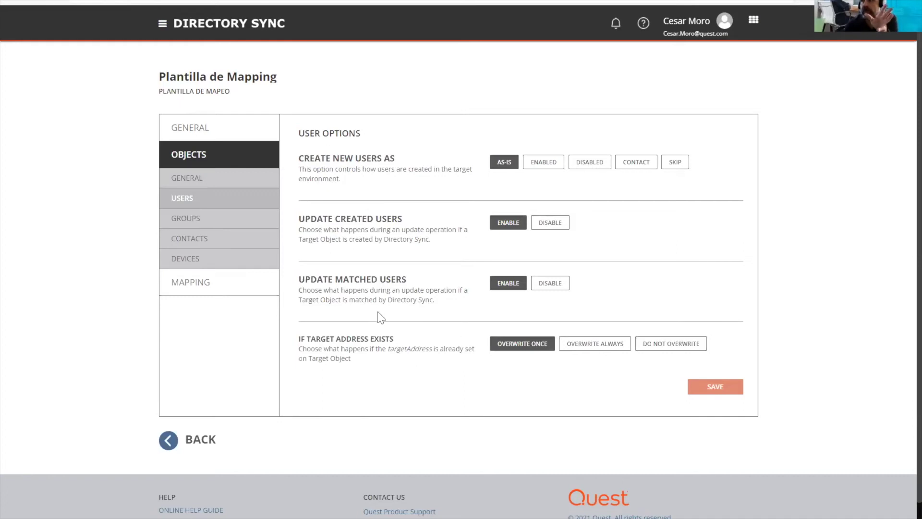
# - Review the template's object options for groups, contacts and devices
pyautogui.click(206, 223)
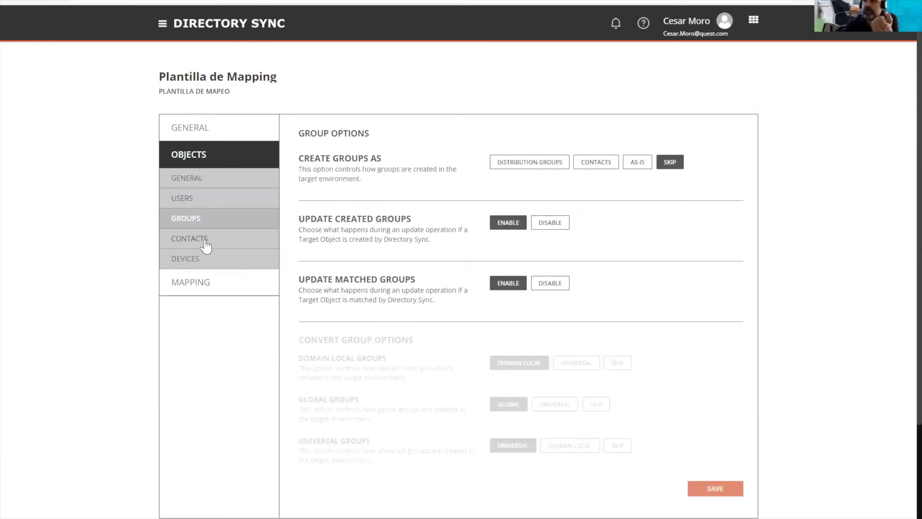
pyautogui.click(205, 240)
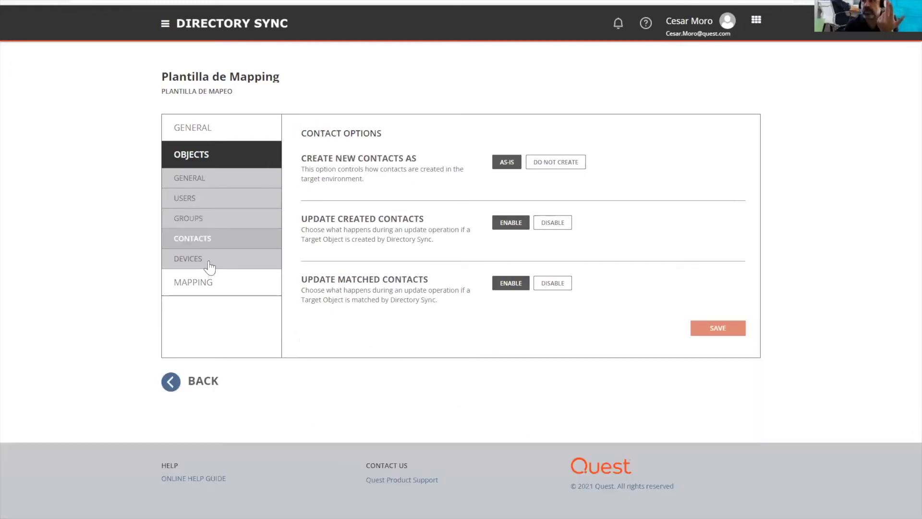
pyautogui.click(205, 262)
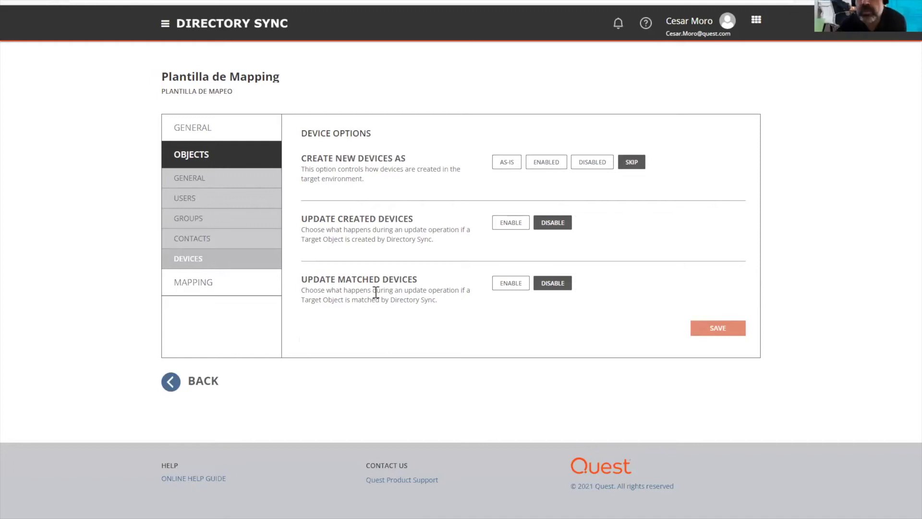
# - Review the template's attribute mappings and return to the templates list
pyautogui.click(228, 293)
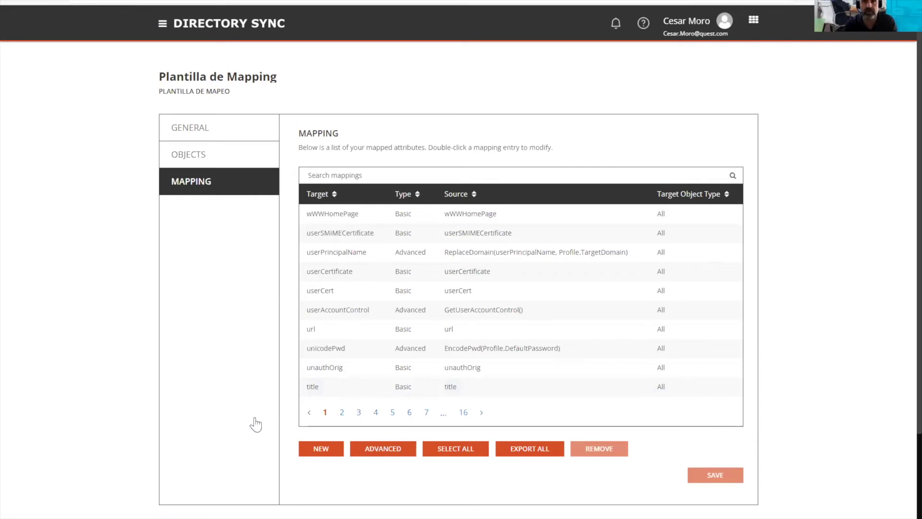
pyautogui.scroll(-2, 243, 423)
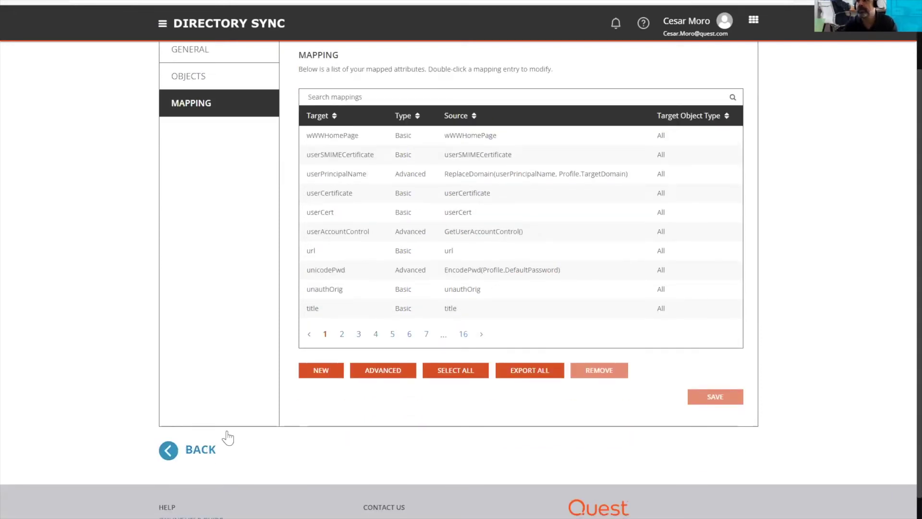
pyautogui.click(206, 449)
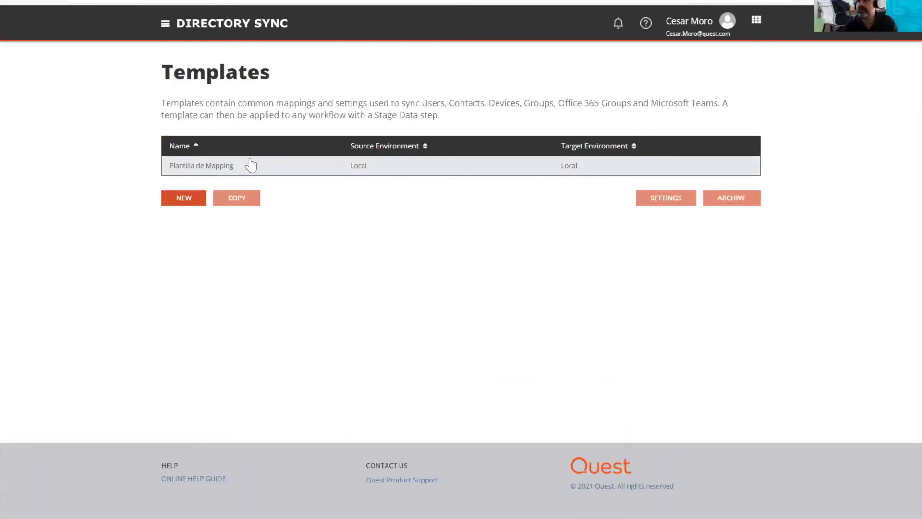
# - Open the Data Sets page and read how data sets work with the LookupValue function
pyautogui.click(165, 24)
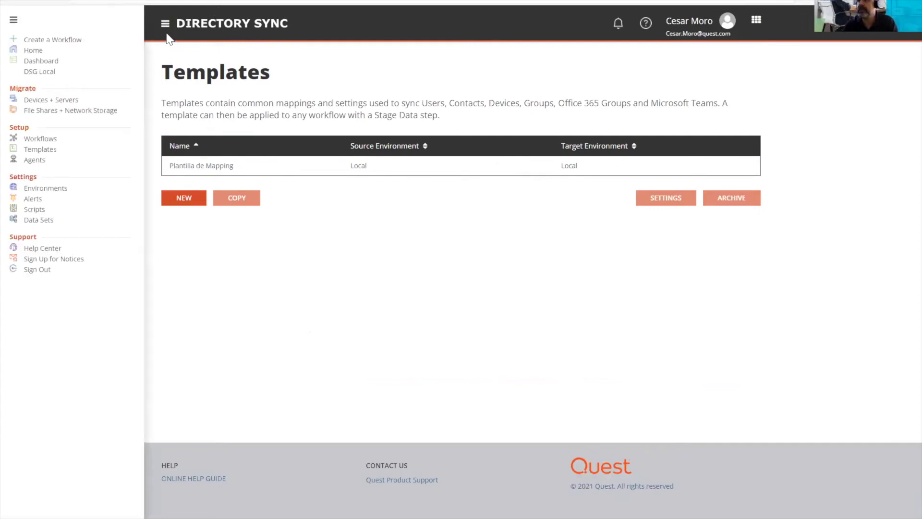
pyautogui.click(38, 220)
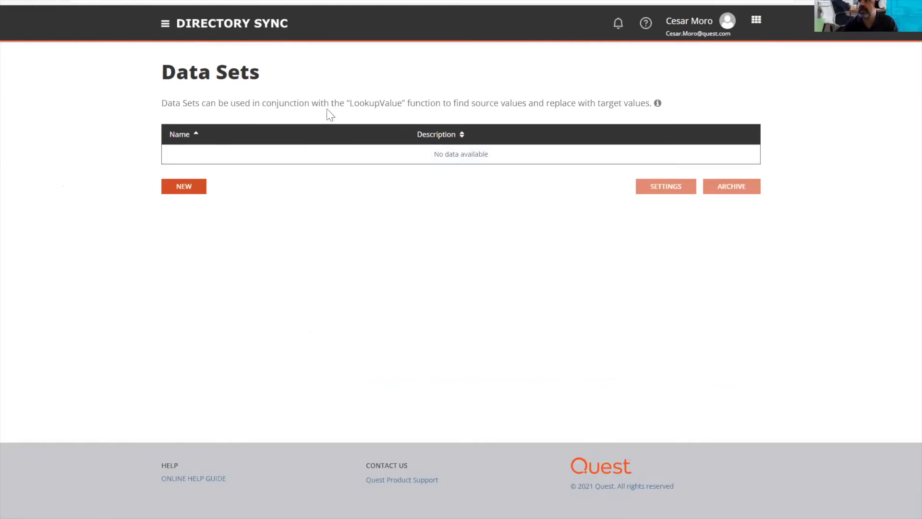
pyautogui.moveTo(330, 103); pyautogui.dragTo(481, 104)
pyautogui.click(523, 105)
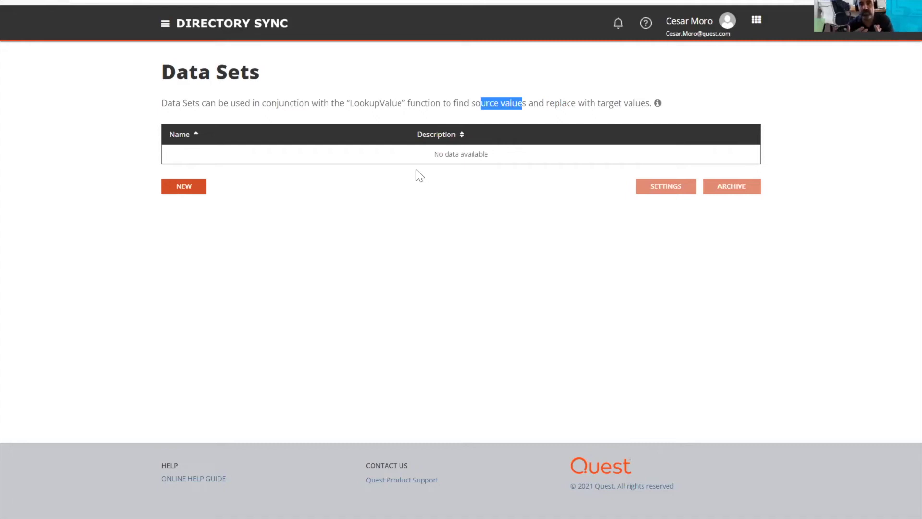
# - Open the workflows overview, view the naming page for a new workflow and back out without creating one
pyautogui.click(165, 24)
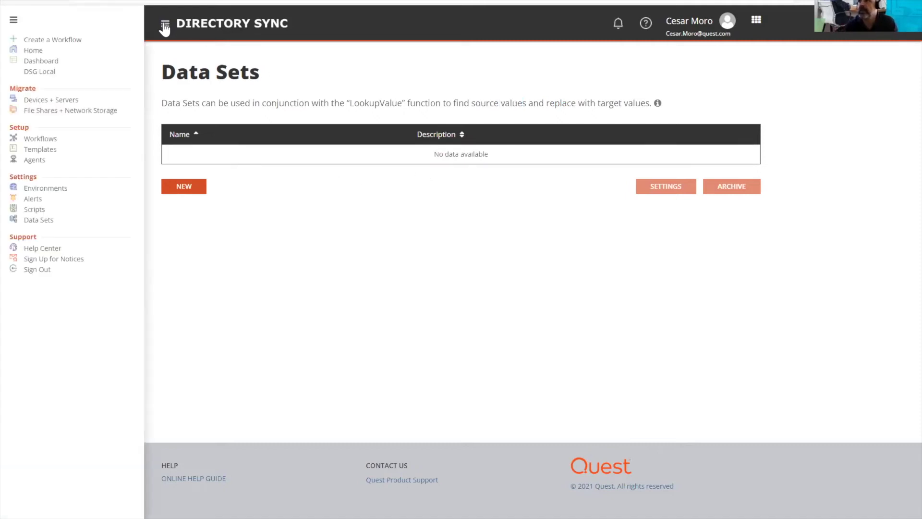
pyautogui.click(50, 140)
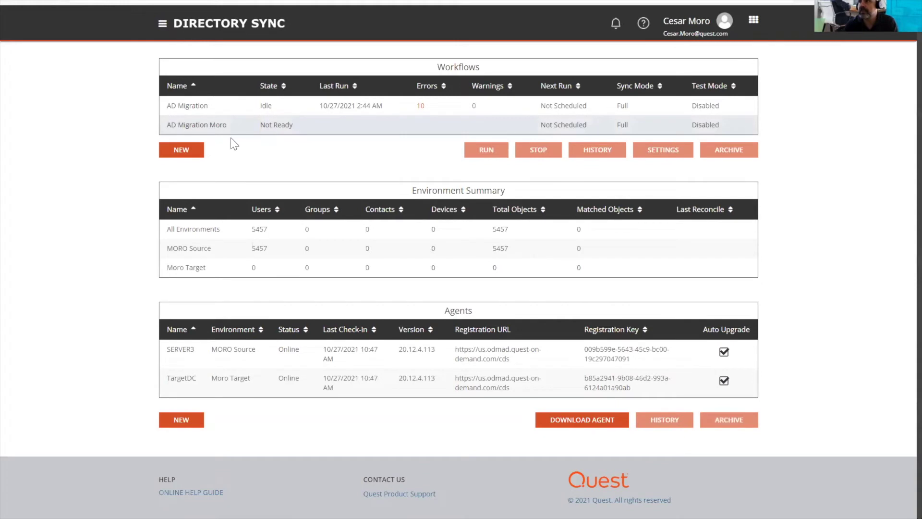
pyautogui.click(185, 150)
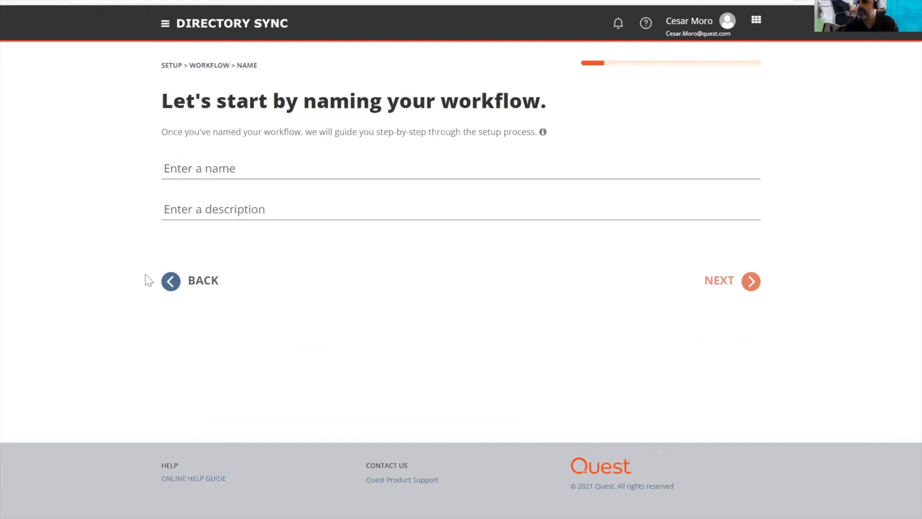
pyautogui.click(171, 282)
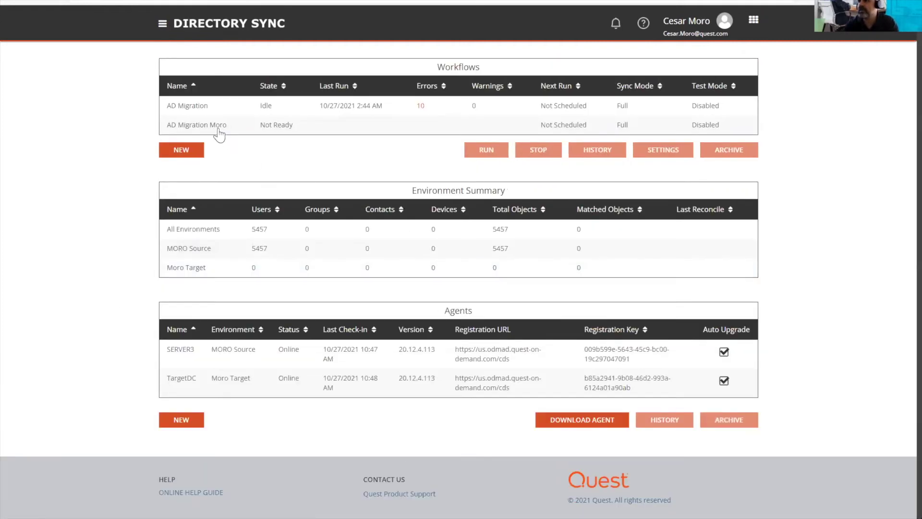
# - Open the AD Migration workflow's settings and review its general details and assigned environments
pyautogui.click(211, 107)
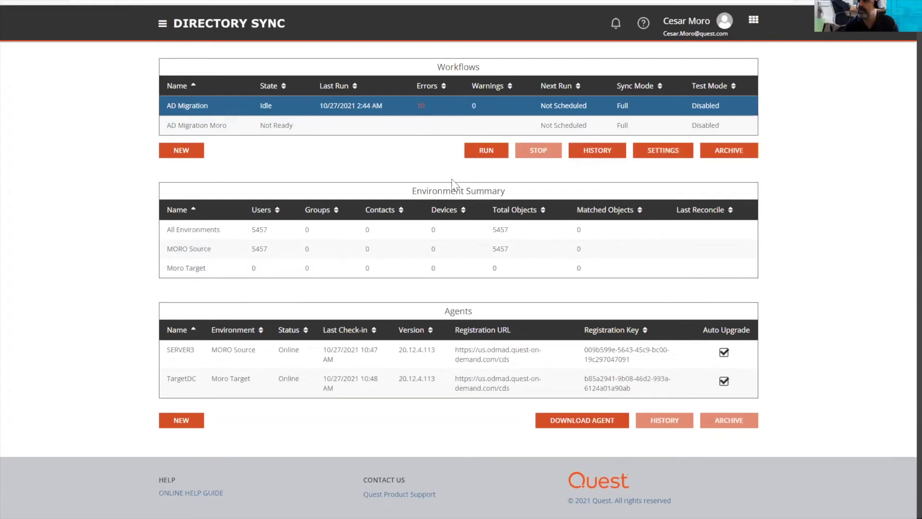
pyautogui.click(655, 154)
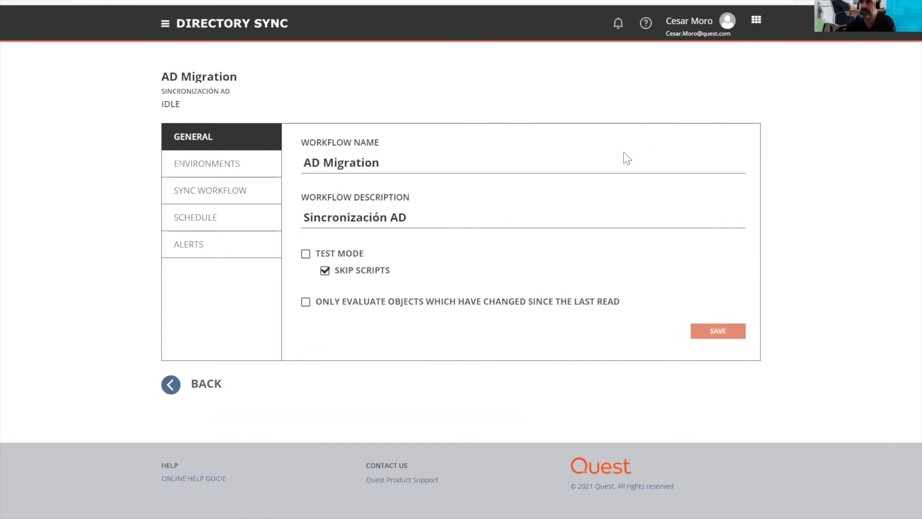
pyautogui.moveTo(319, 164); pyautogui.dragTo(290, 218)
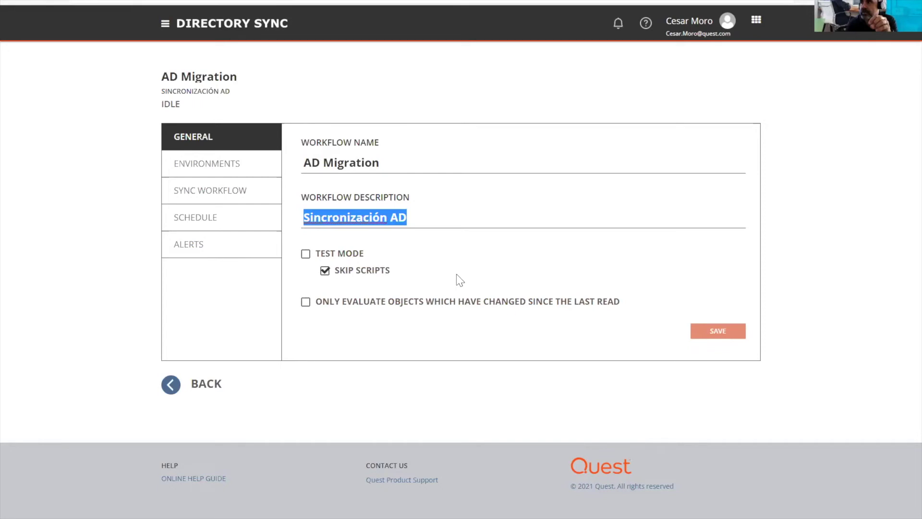
pyautogui.click(233, 172)
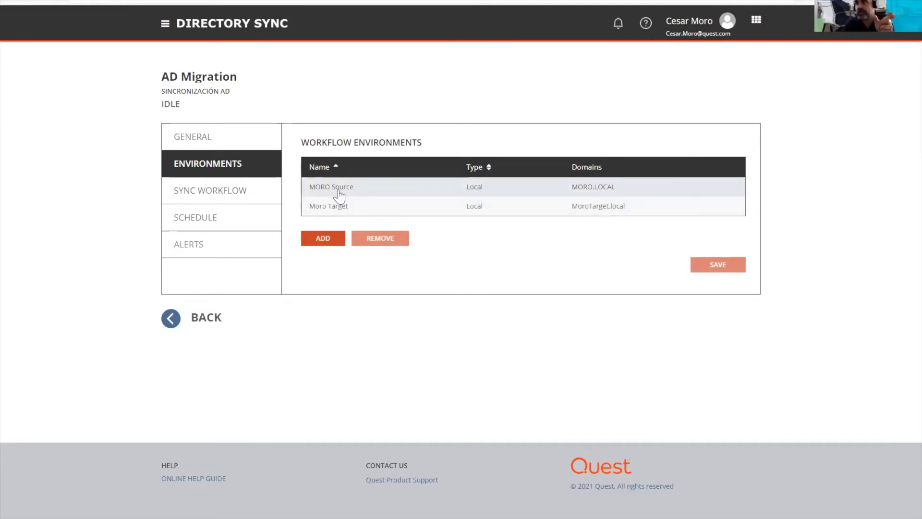
# - Review the sync workflow's tasks and the environments chosen in the Read From task, cancelling without changes
pyautogui.click(229, 200)
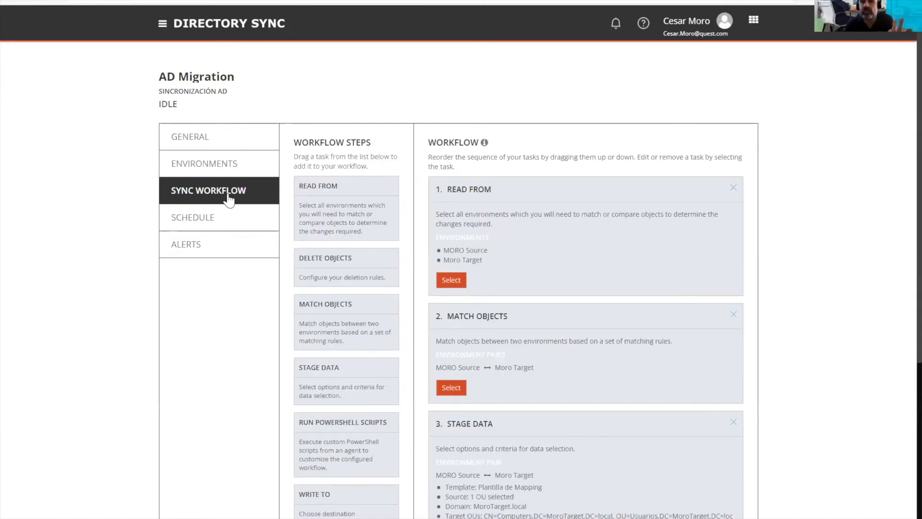
pyautogui.scroll(-2, 403, 265)
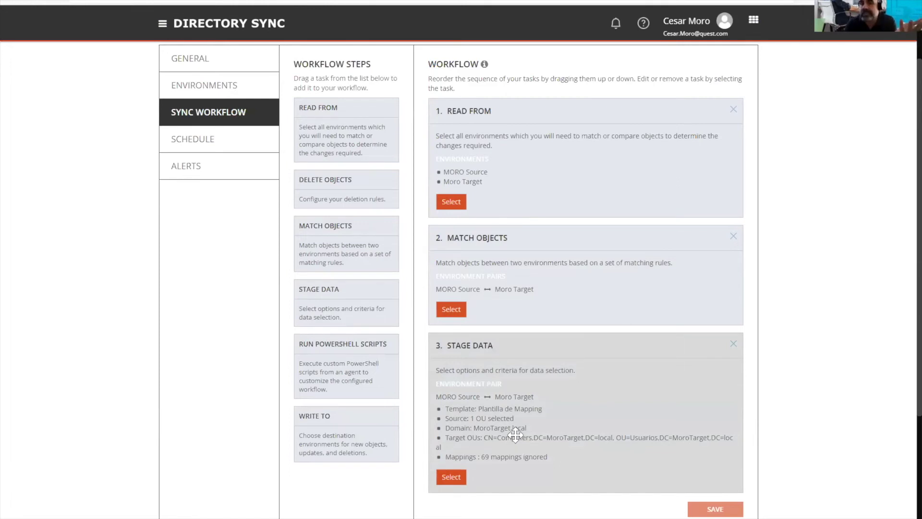
pyautogui.click(500, 153)
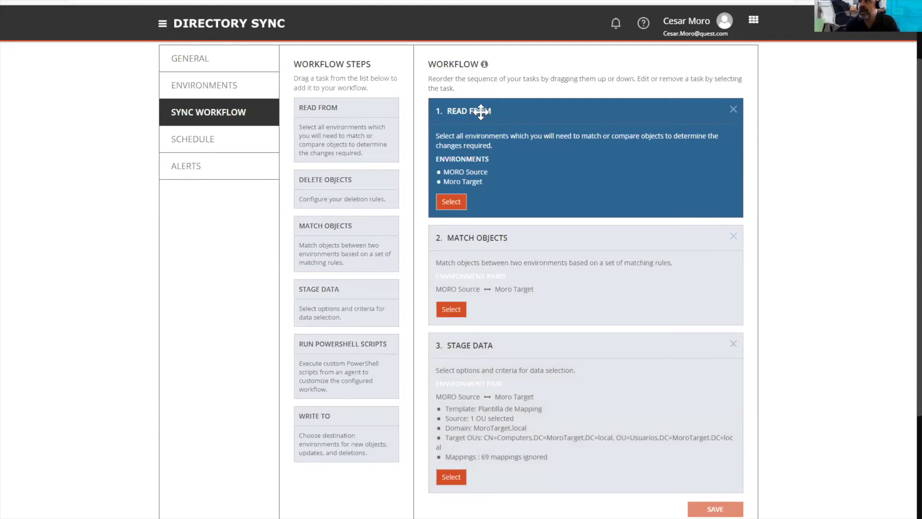
pyautogui.moveTo(341, 117); pyautogui.dragTo(365, 96)
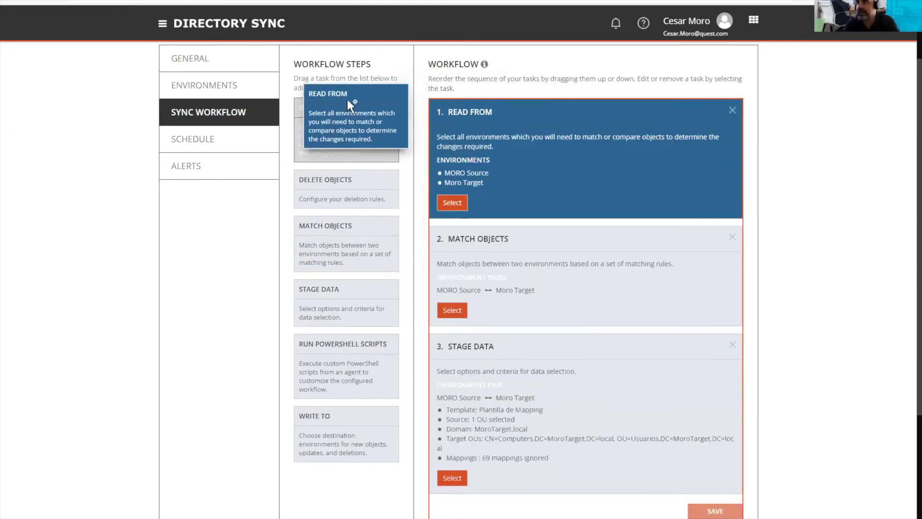
pyautogui.click(453, 204)
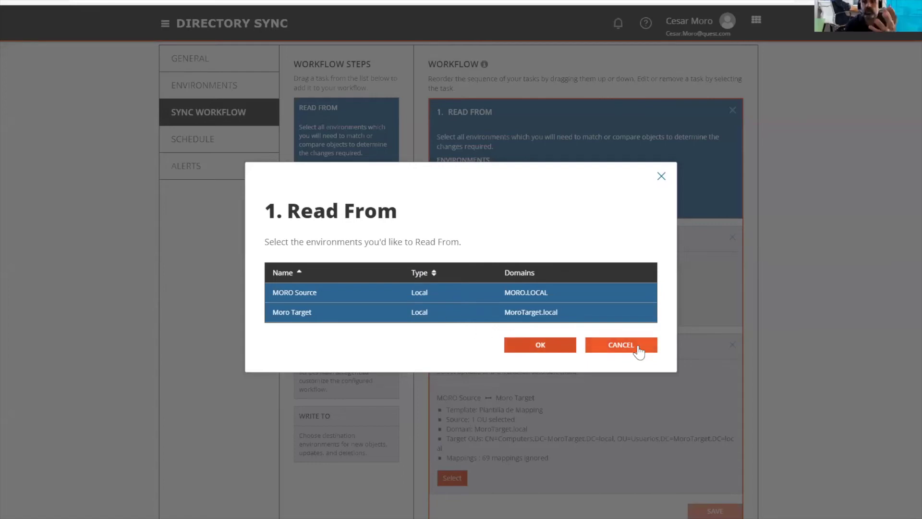
pyautogui.click(620, 345)
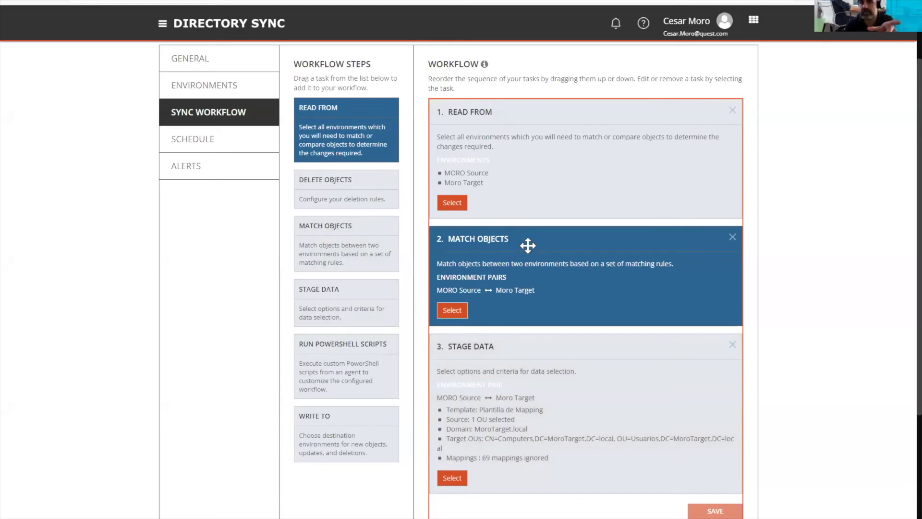
# - Review the attribute matching criteria of the Match Objects task and cancel without changes
pyautogui.click(452, 311)
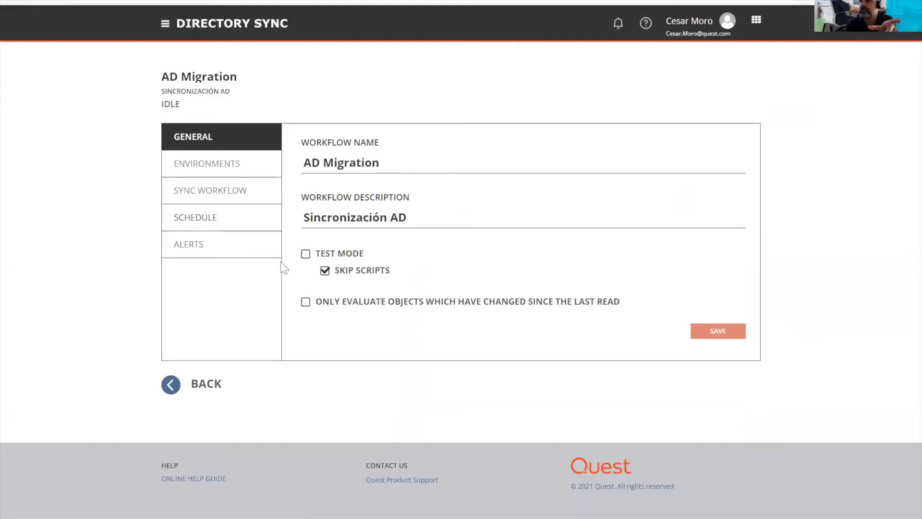
pyautogui.click(242, 196)
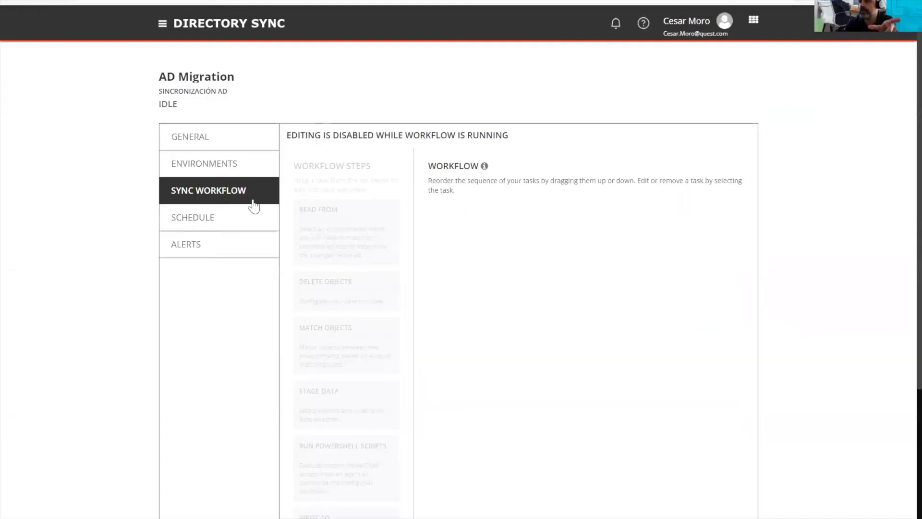
pyautogui.click(459, 387)
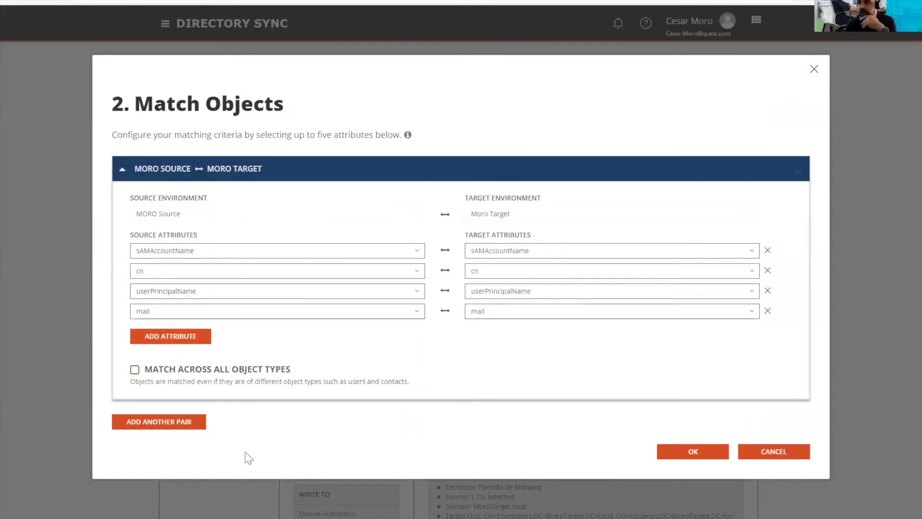
pyautogui.click(777, 455)
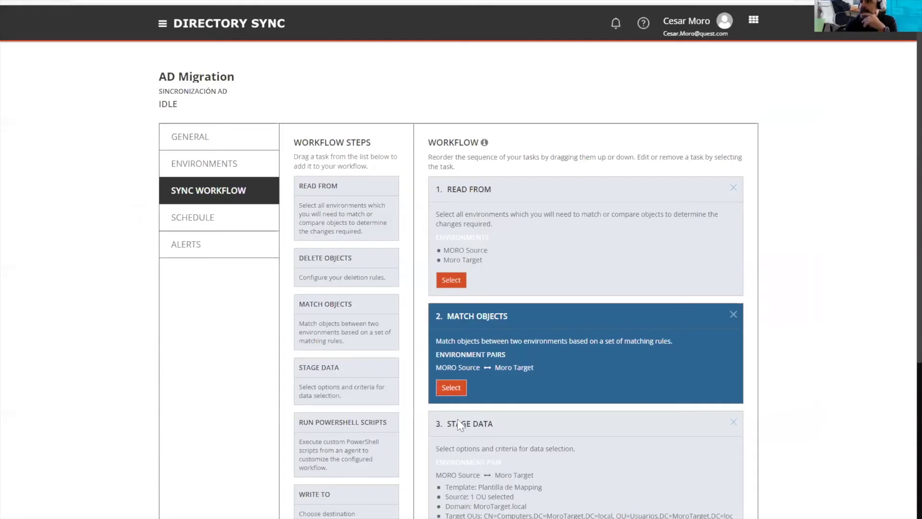
# - Open the Stage Data task's template selection, view the naming page for a new template and back out of it
pyautogui.scroll(-3, 458, 425)
pyautogui.click(496, 313)
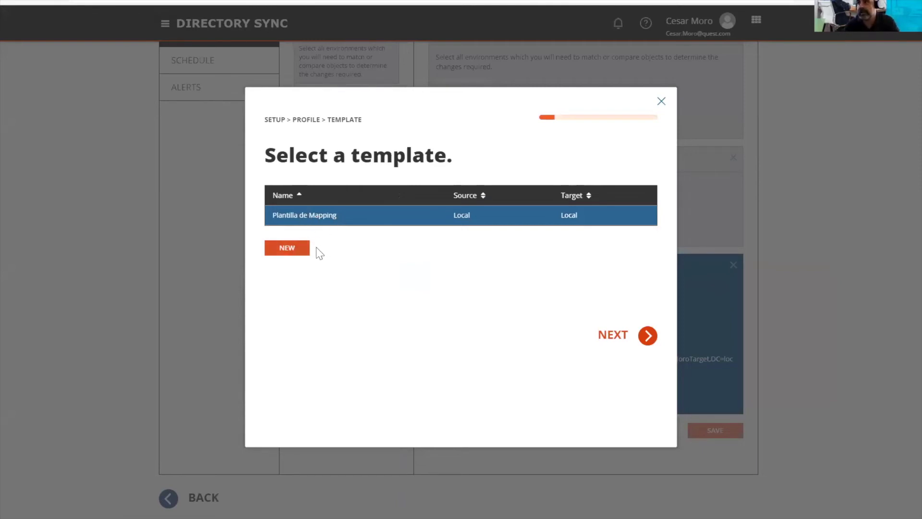
pyautogui.click(295, 249)
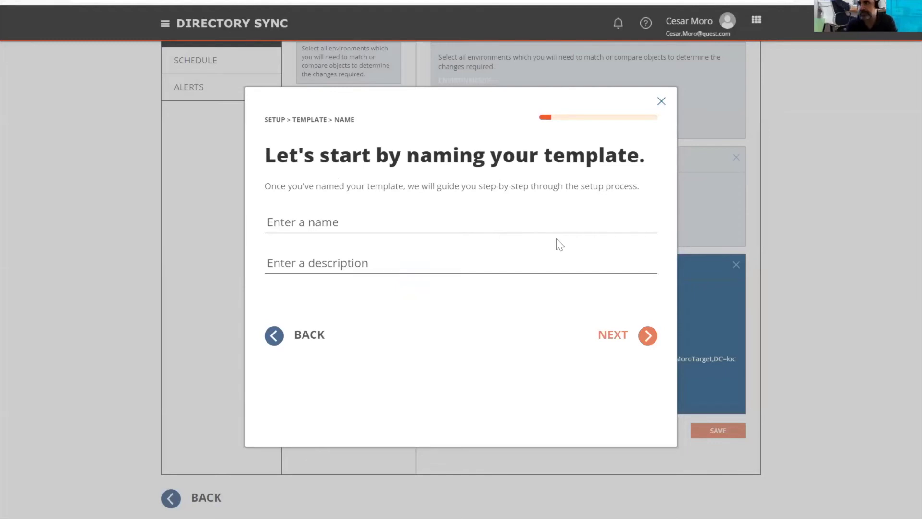
pyautogui.click(662, 101)
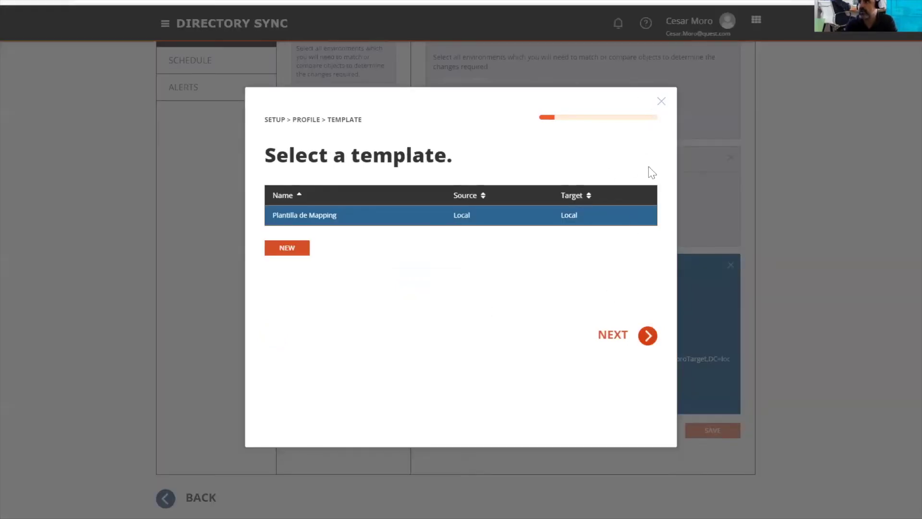
# - Go through the Stage Data profile's template, source and target environments, invalid mappings and target domain, keeping the existing selections
pyautogui.click(618, 341)
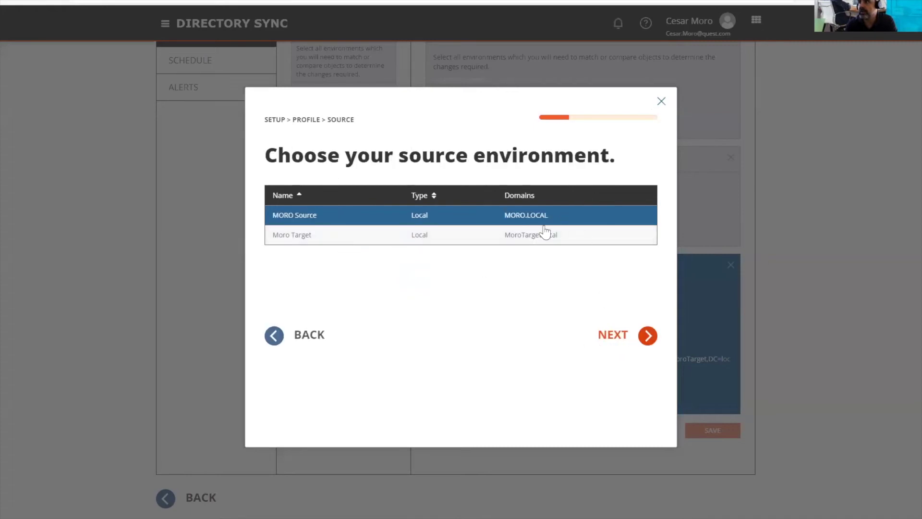
pyautogui.click(598, 335)
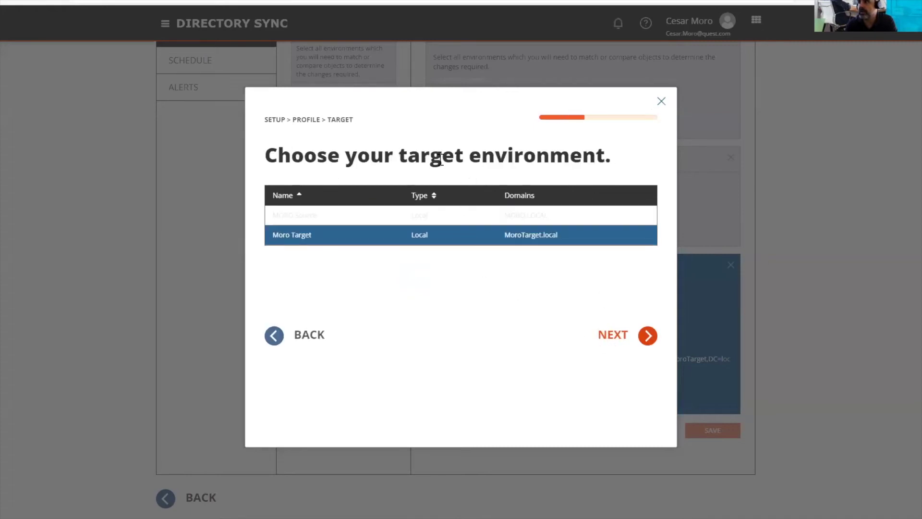
pyautogui.click(615, 339)
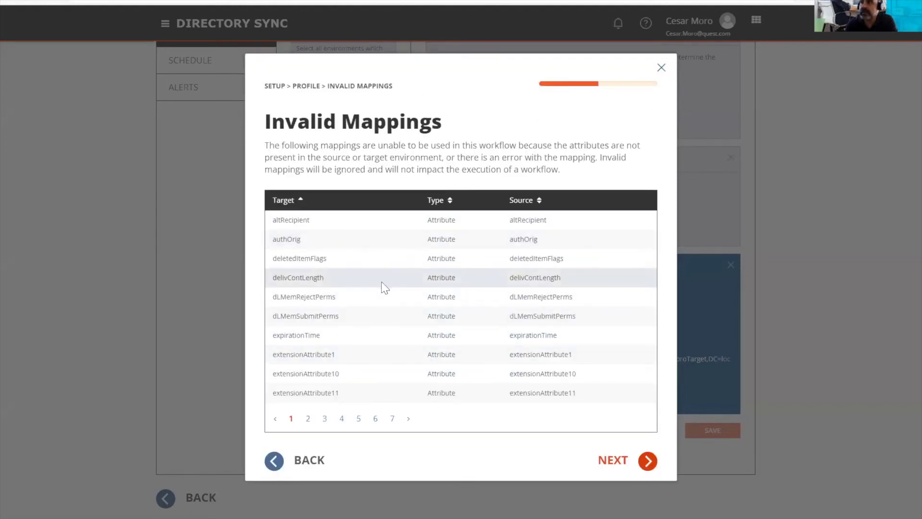
pyautogui.click(611, 462)
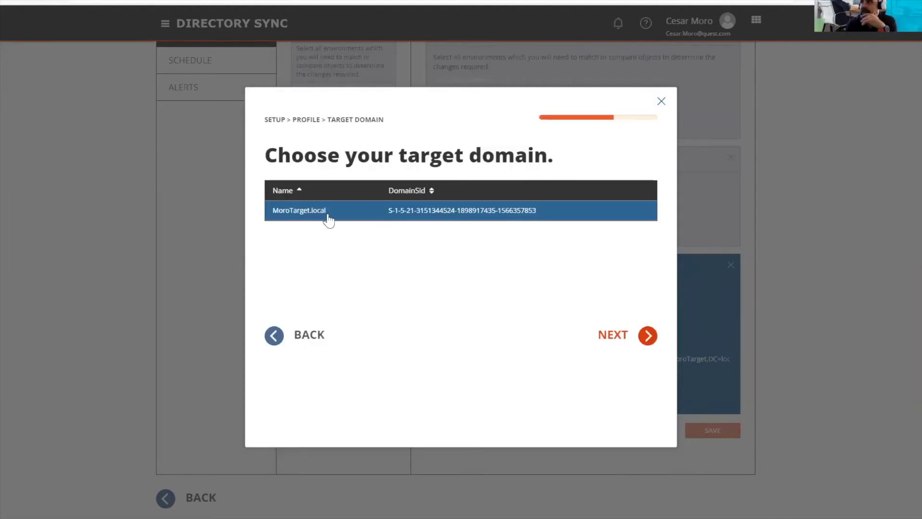
pyautogui.click(614, 342)
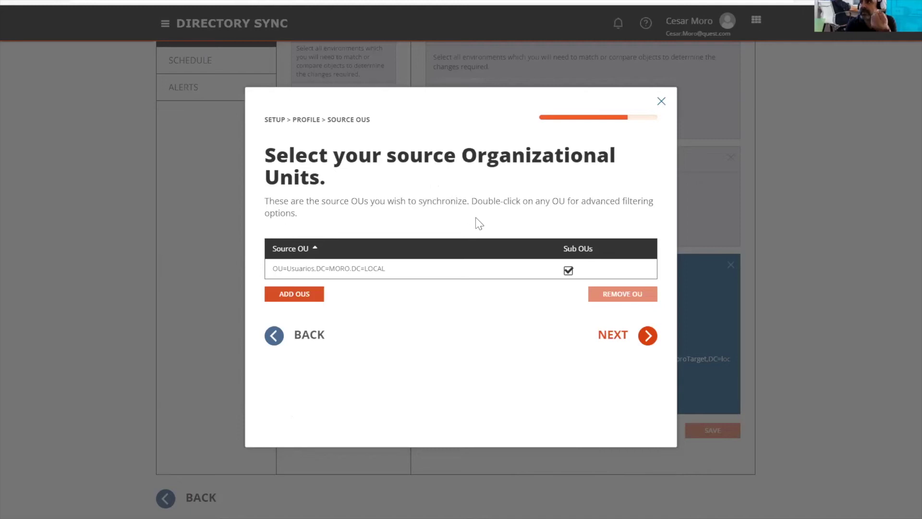
# - Review the source OUs and the default target OUs, keeping the option to recreate the source OU hierarchy
pyautogui.click(322, 268)
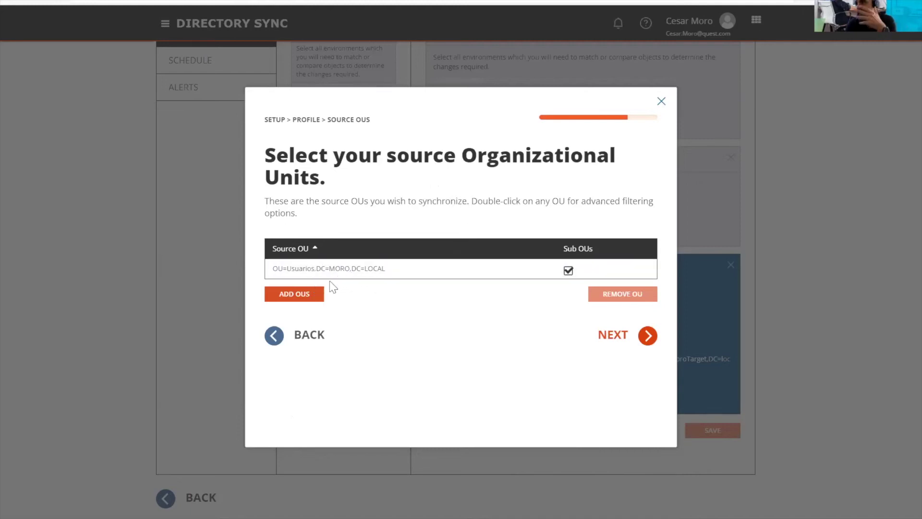
pyautogui.click(611, 342)
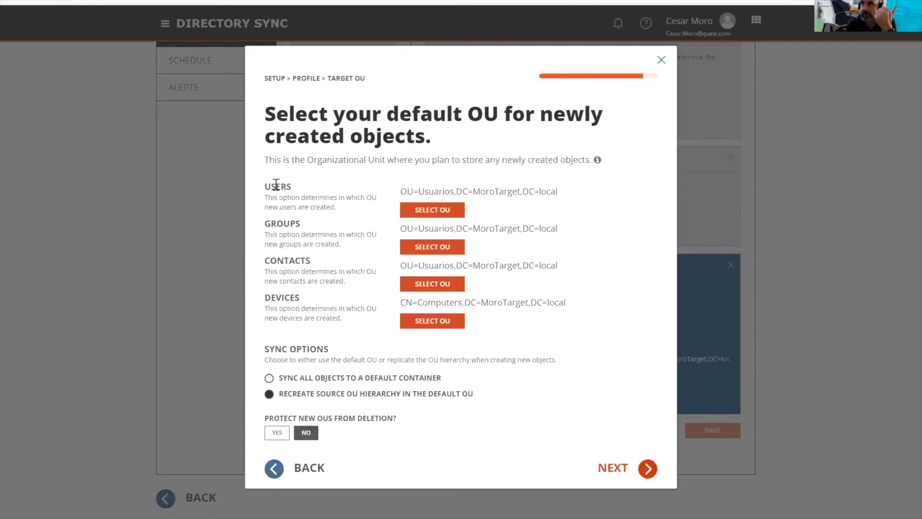
pyautogui.moveTo(419, 193); pyautogui.dragTo(345, 402)
pyautogui.click(359, 403)
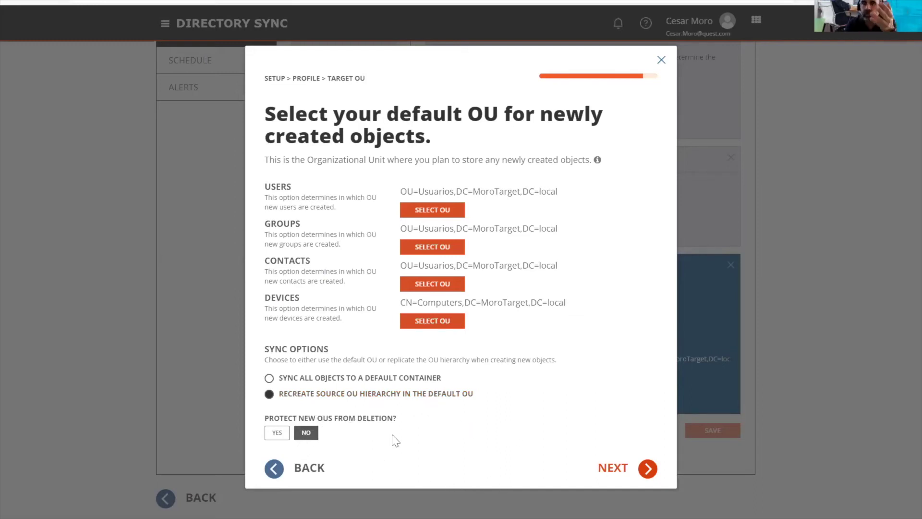
pyautogui.click(615, 468)
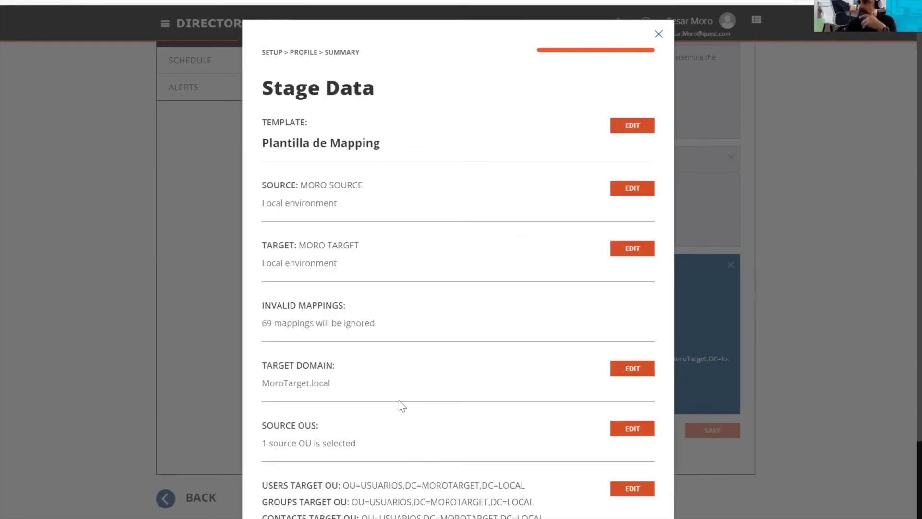
# - Read through the Stage Data summary and close it without finishing the wizard
pyautogui.scroll(-2, 404, 384)
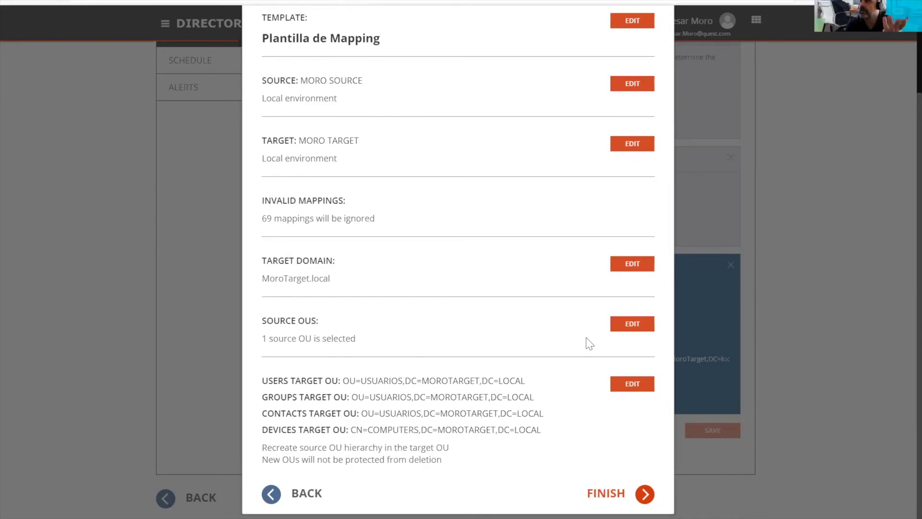
pyautogui.scroll(2, 542, 385)
pyautogui.click(659, 33)
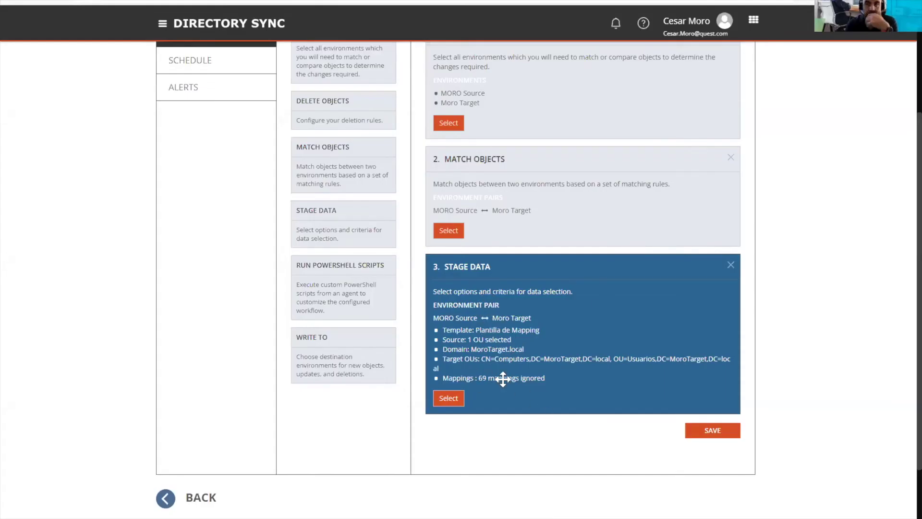
# - Review the workflow's schedule options and alerts, and return to the Directory Sync dashboard
pyautogui.scroll(3, 412, 299)
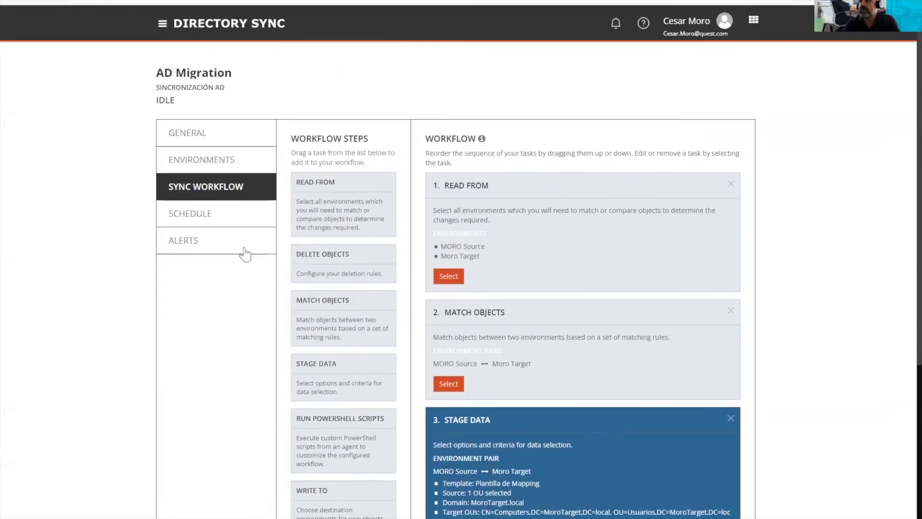
pyautogui.click(229, 226)
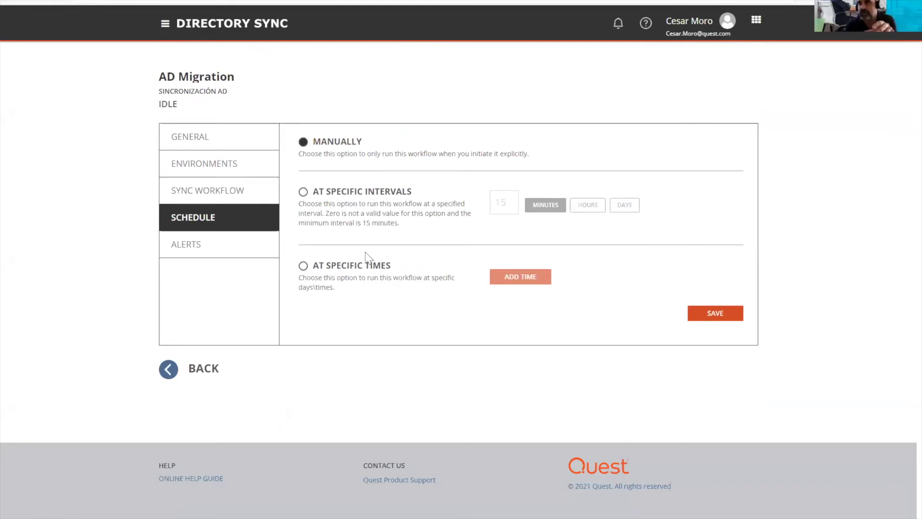
pyautogui.click(230, 245)
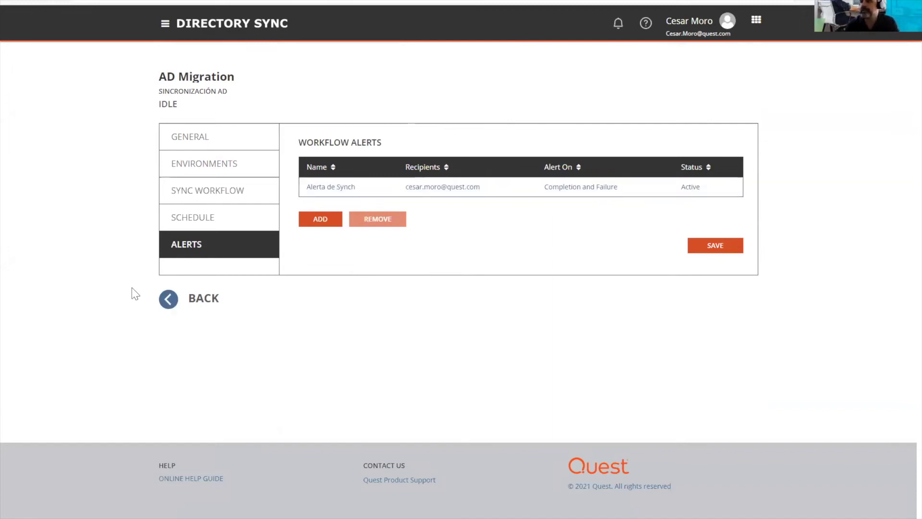
pyautogui.click(170, 300)
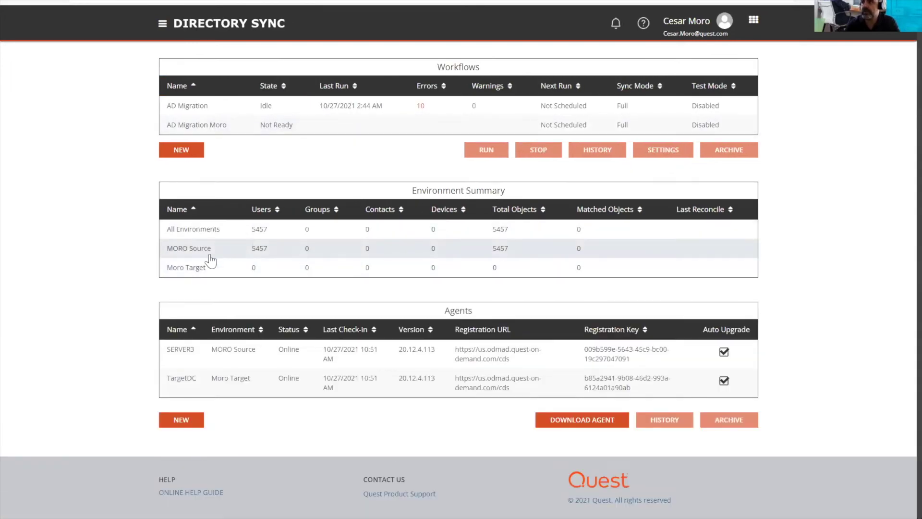
# - Run the AD Migration workflow and confirm the run
pyautogui.click(262, 256)
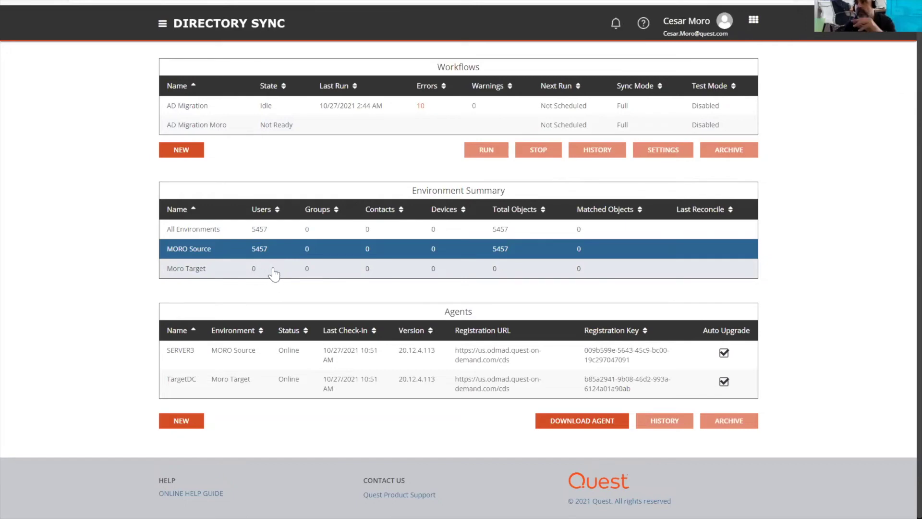
pyautogui.click(309, 109)
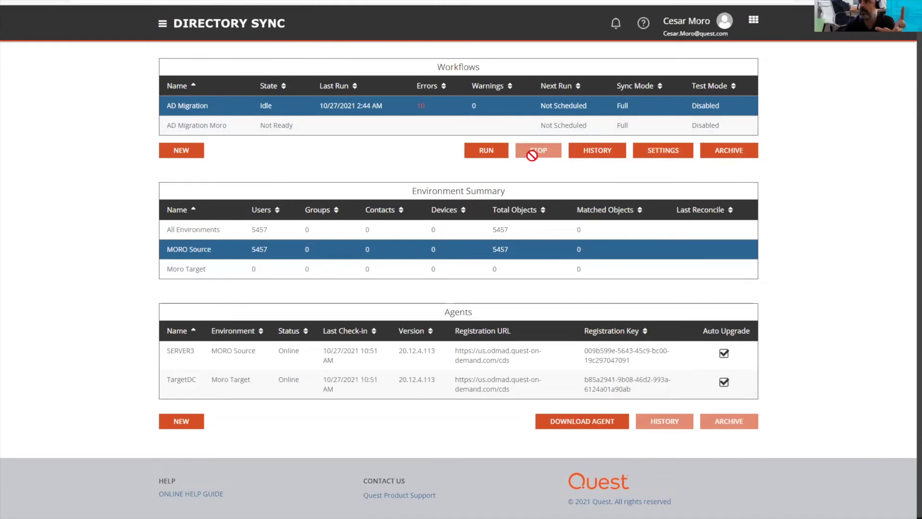
pyautogui.click(487, 151)
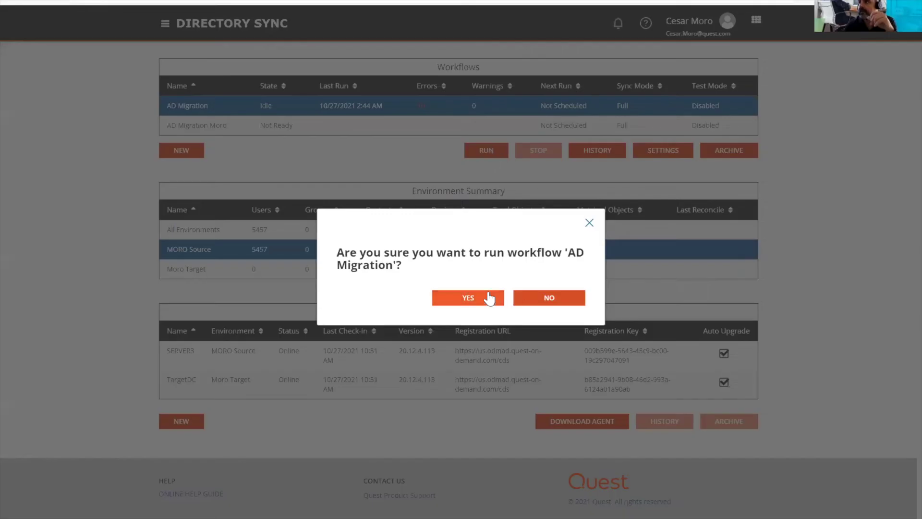
pyautogui.click(547, 298)
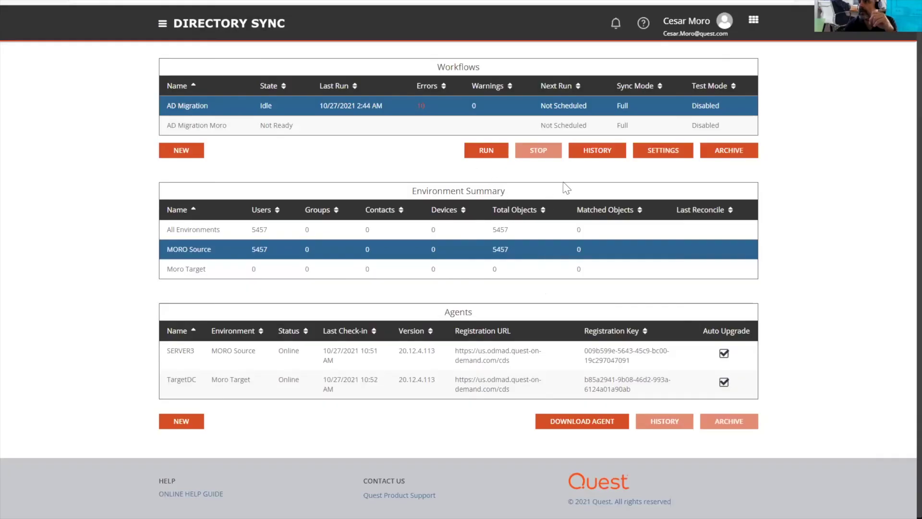
pyautogui.click(479, 155)
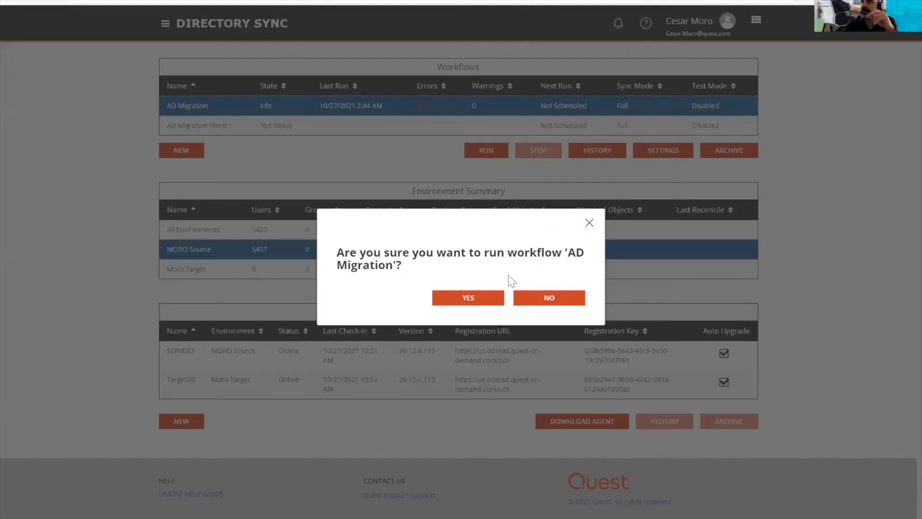
pyautogui.click(477, 299)
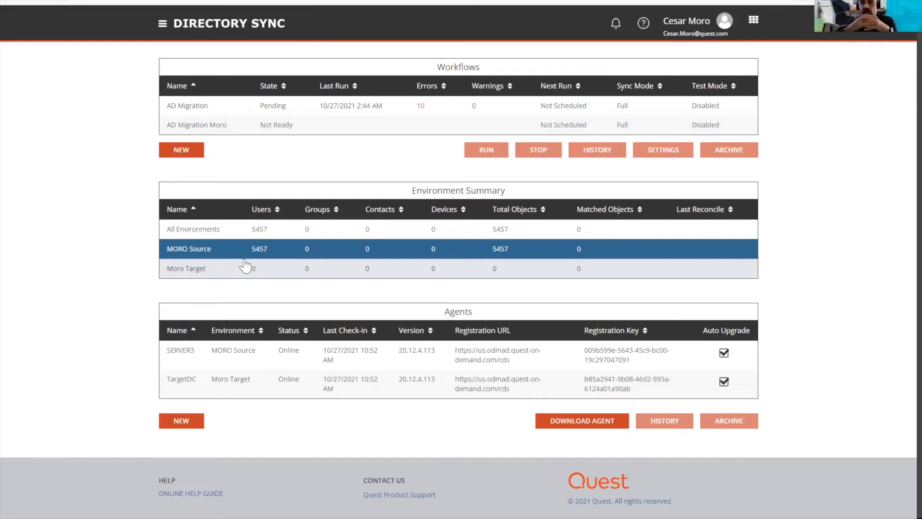
# - Switch to the Active Directory migration service and open the Devices + Servers list from its Device Status overview
pyautogui.click(164, 29)
pyautogui.click(38, 60)
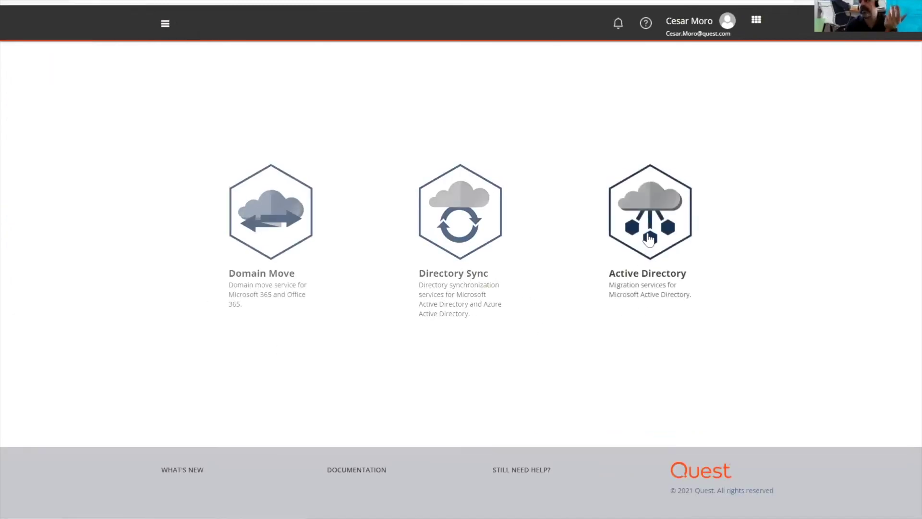
pyautogui.click(648, 239)
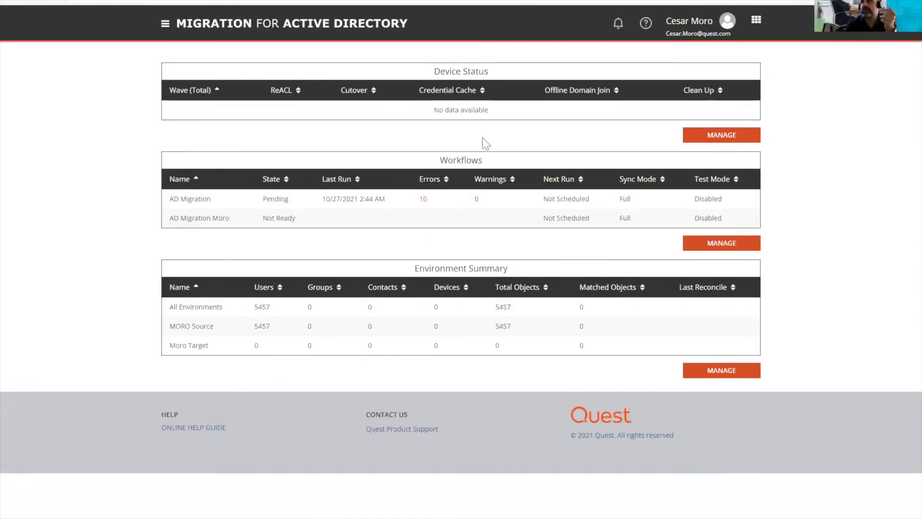
pyautogui.moveTo(446, 71); pyautogui.dragTo(489, 75)
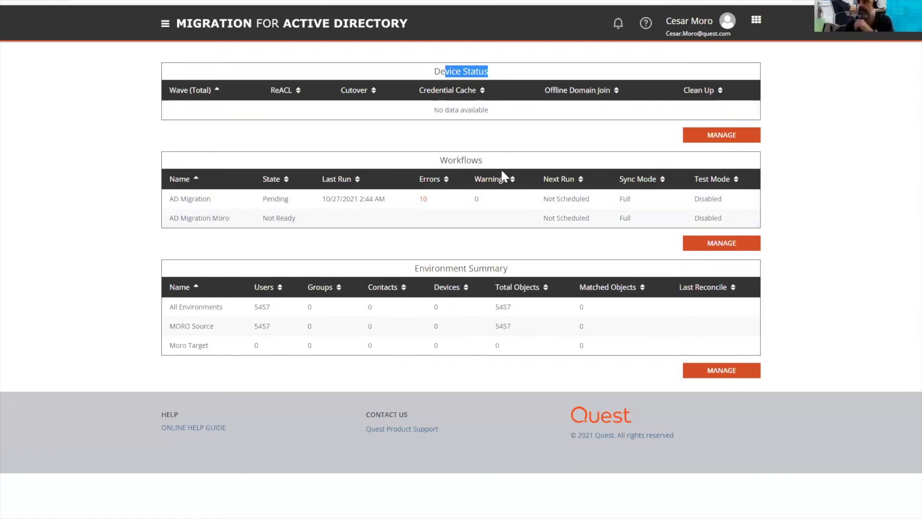
pyautogui.click(714, 136)
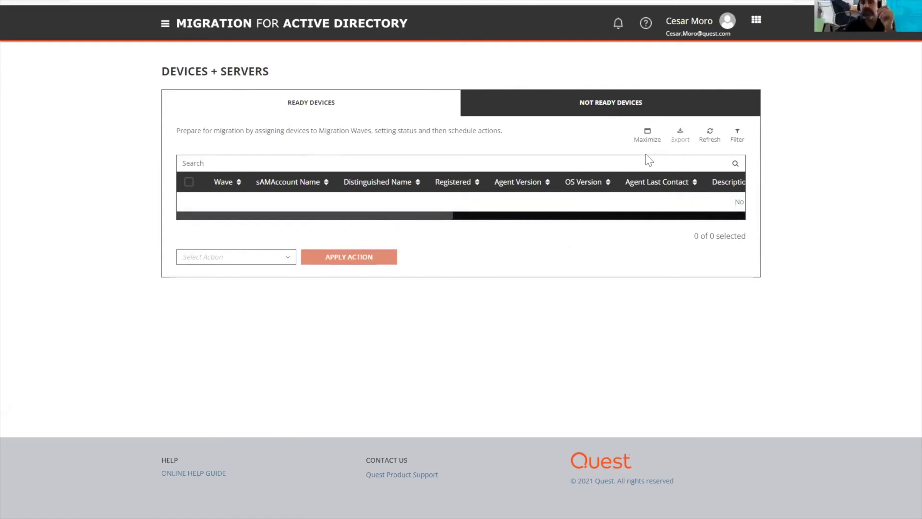
# - Look through the actions available for ready devices, such as ReACL, Offline Domain Join and Cutover, and select Rollback
pyautogui.click(291, 265)
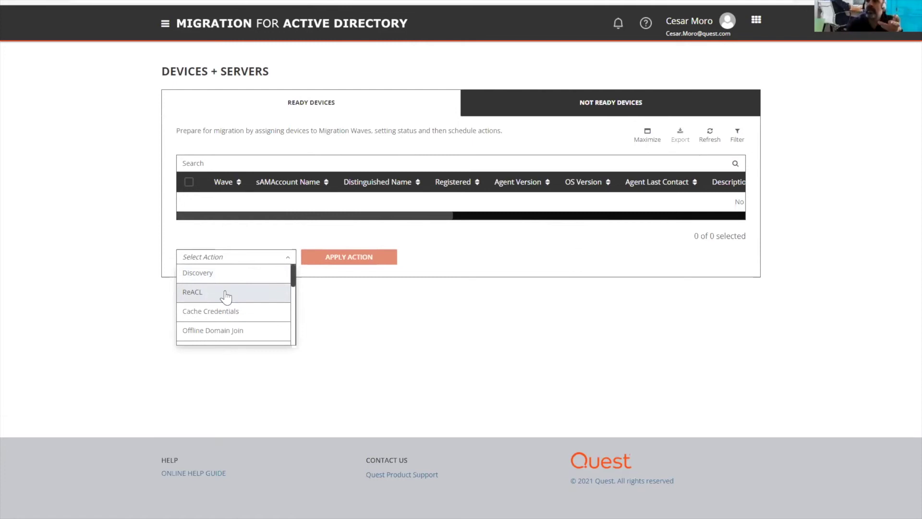
pyautogui.scroll(-1, 233, 315)
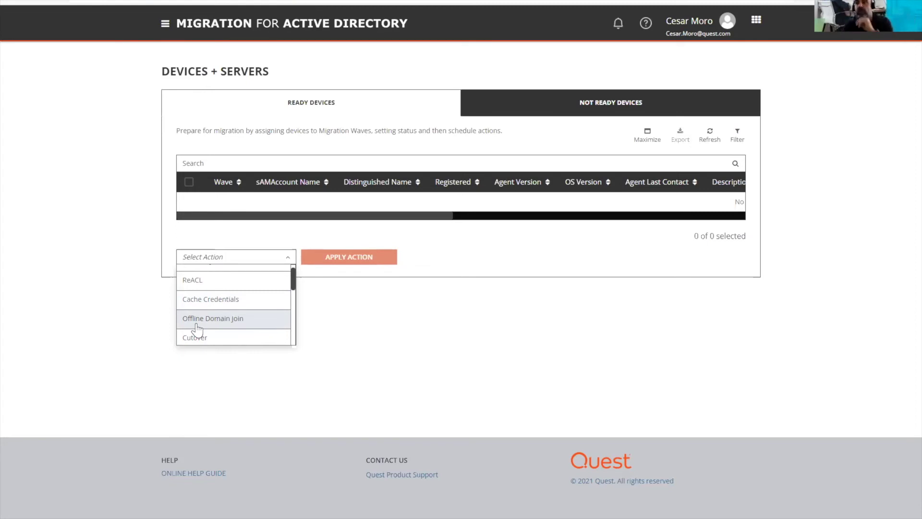
pyautogui.scroll(-1, 215, 333)
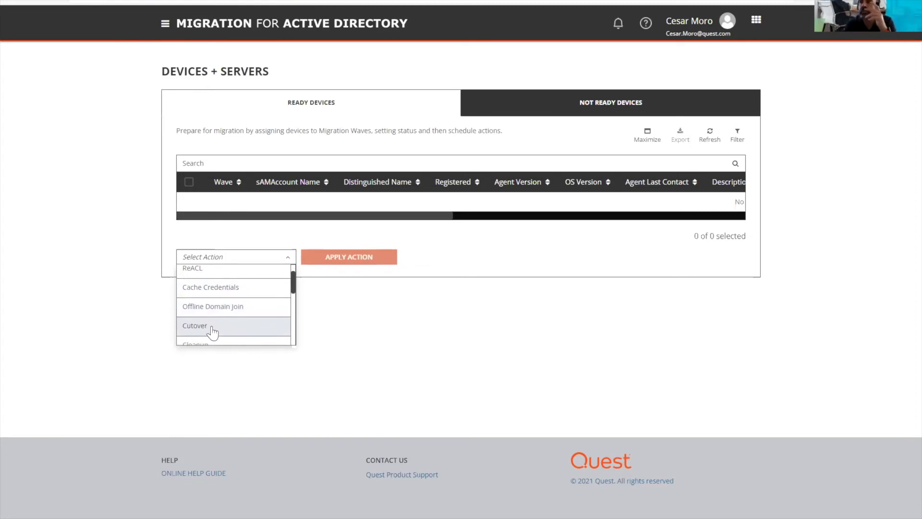
pyautogui.scroll(-2, 212, 332)
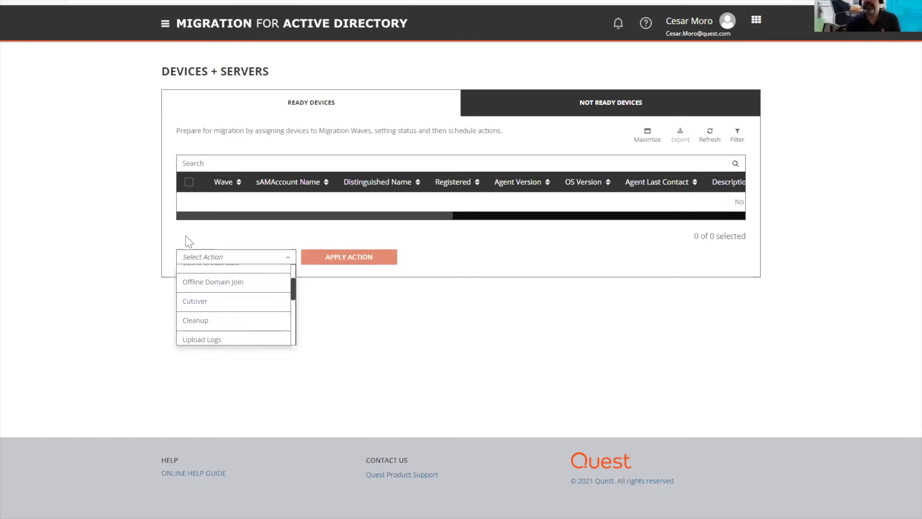
pyautogui.click(191, 320)
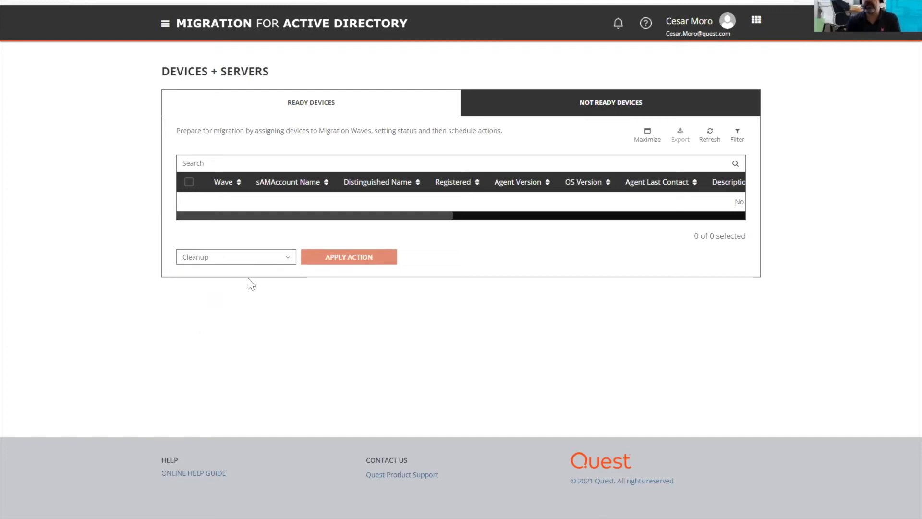
pyautogui.click(288, 261)
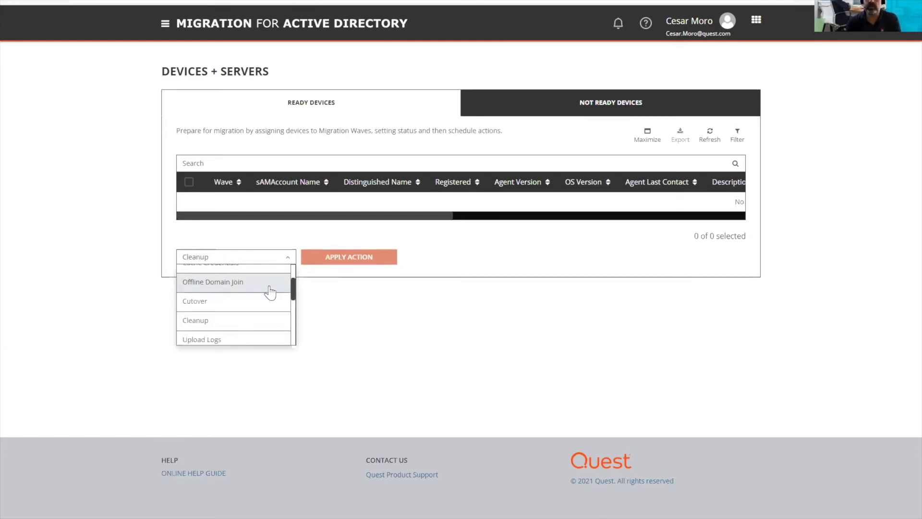
pyautogui.scroll(-2, 266, 300)
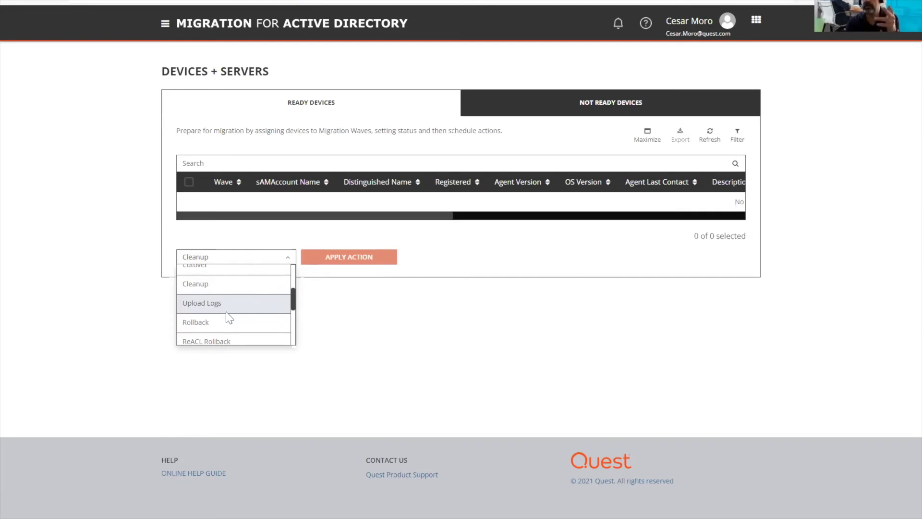
pyautogui.click(220, 322)
# - Examine the remaining device actions, including Status Resets, Set Device ReACL Profile and Set Migration Wave, keeping Rollback selected
pyautogui.click(288, 256)
pyautogui.scroll(-1, 240, 312)
pyautogui.scroll(-1, 220, 318)
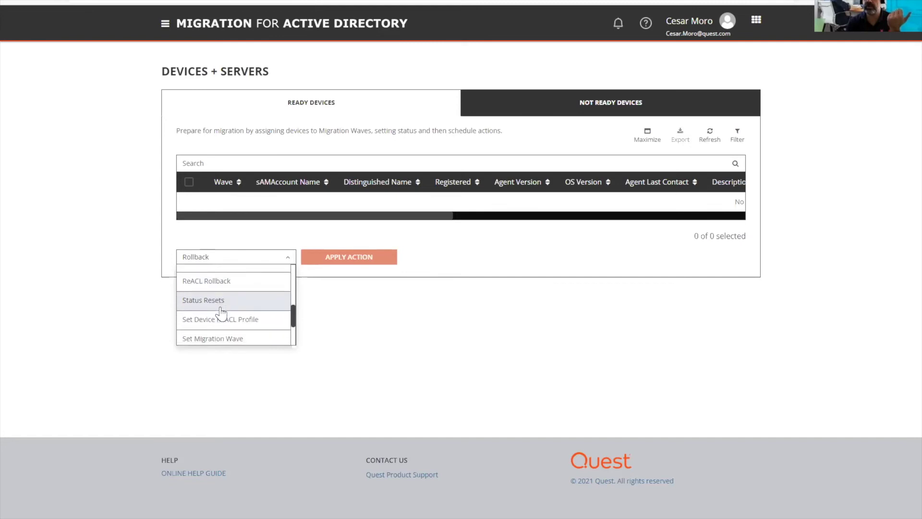
pyautogui.scroll(-2, 247, 321)
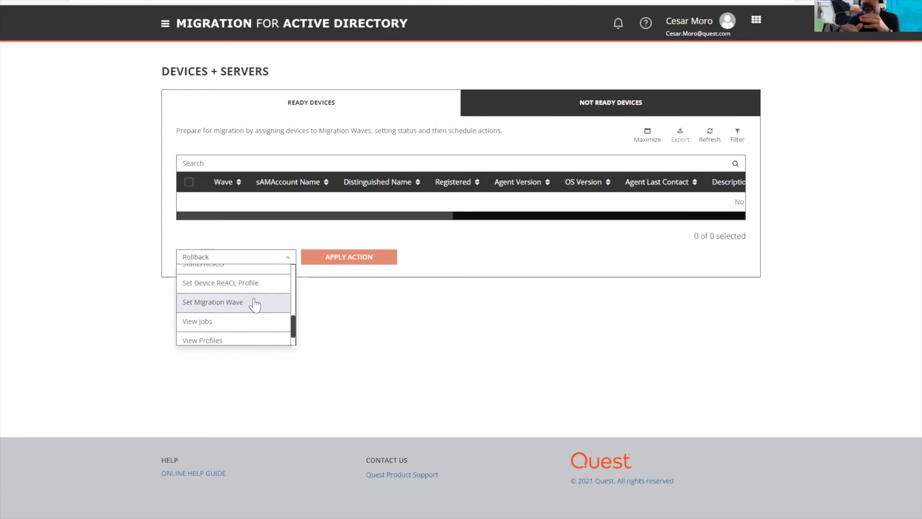
pyautogui.scroll(-1, 248, 312)
pyautogui.scroll(2, 269, 338)
pyautogui.scroll(4, 276, 324)
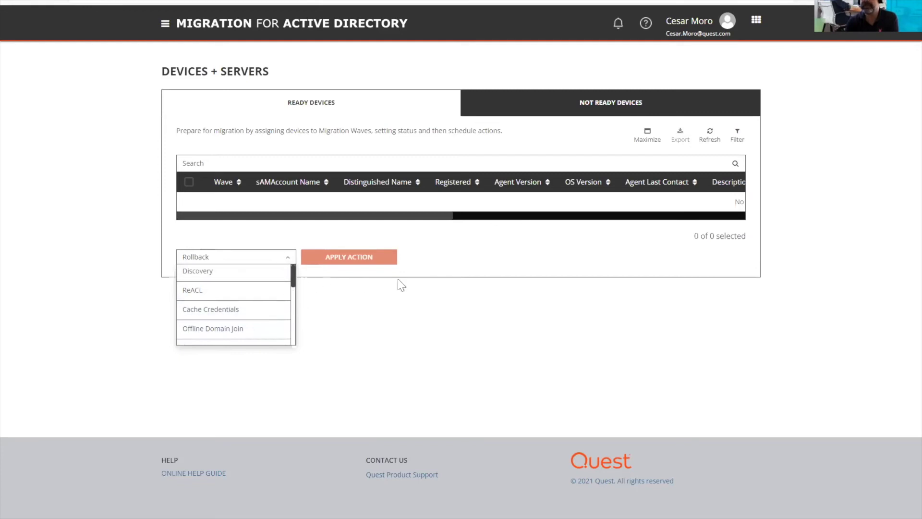
pyautogui.click(433, 238)
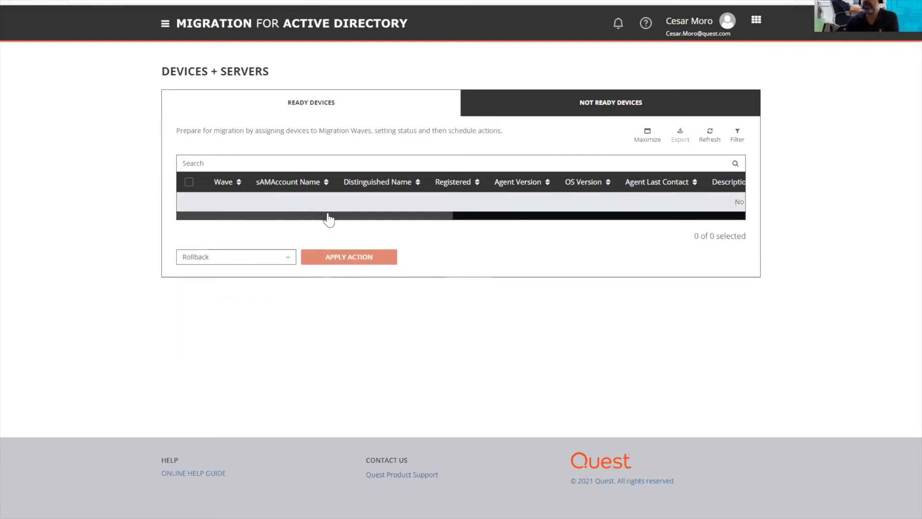
# - Review the not-ready devices and their agent note, and open the downloads for the device agent
pyautogui.click(628, 109)
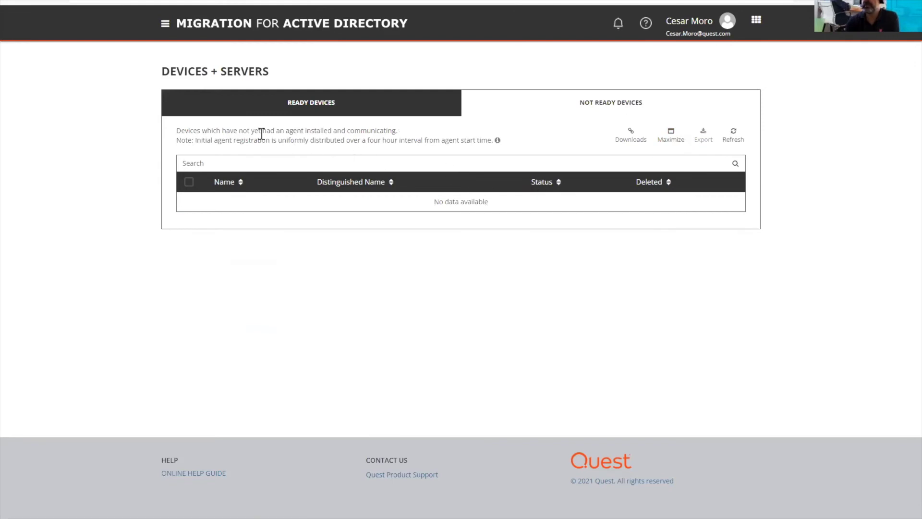
pyautogui.moveTo(205, 129); pyautogui.dragTo(394, 130)
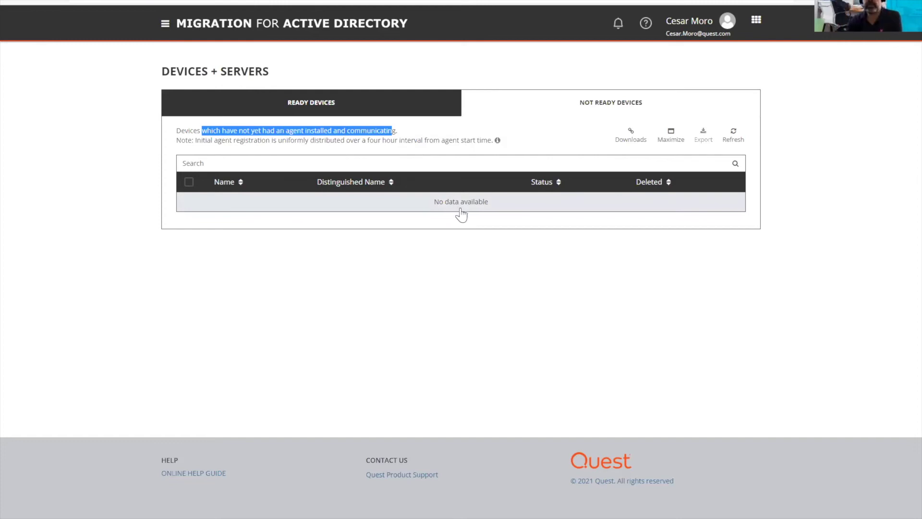
pyautogui.click(623, 141)
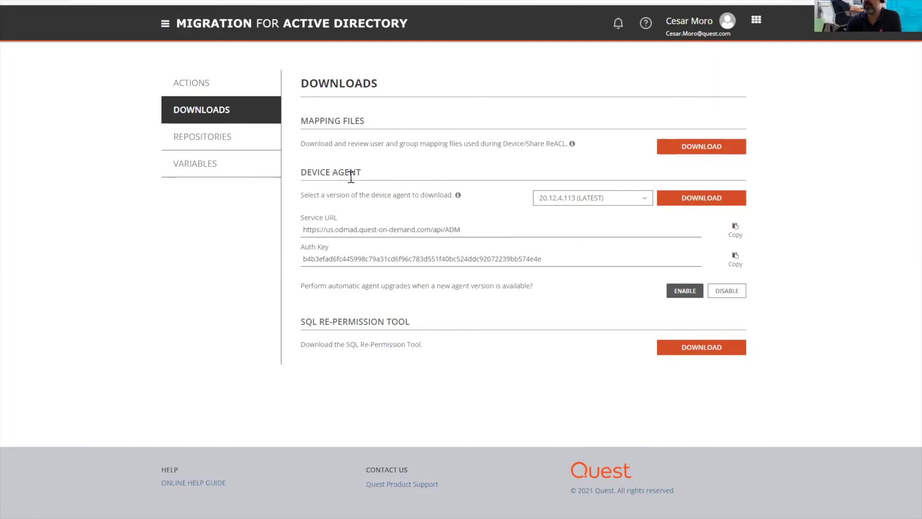
# - Check the device agent versions offered for download and review the repository locations, including the Offline Domain Join share
pyautogui.click(647, 202)
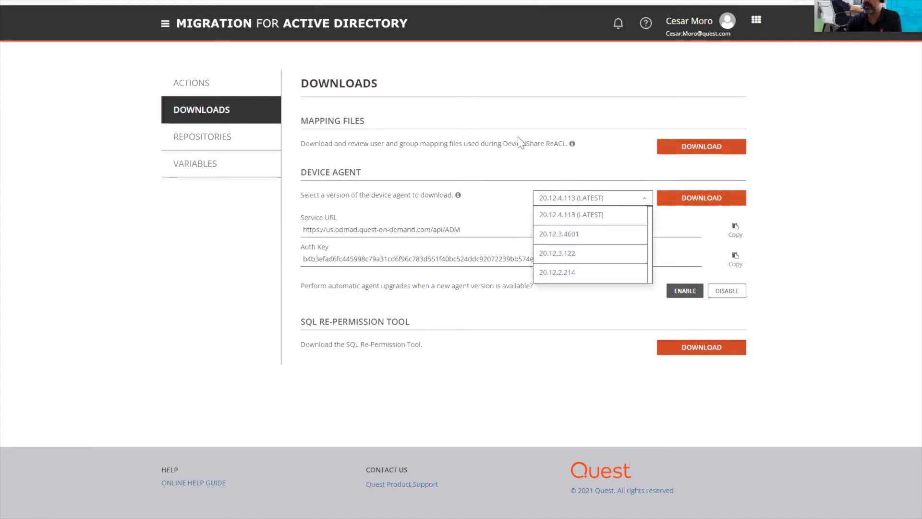
pyautogui.click(508, 152)
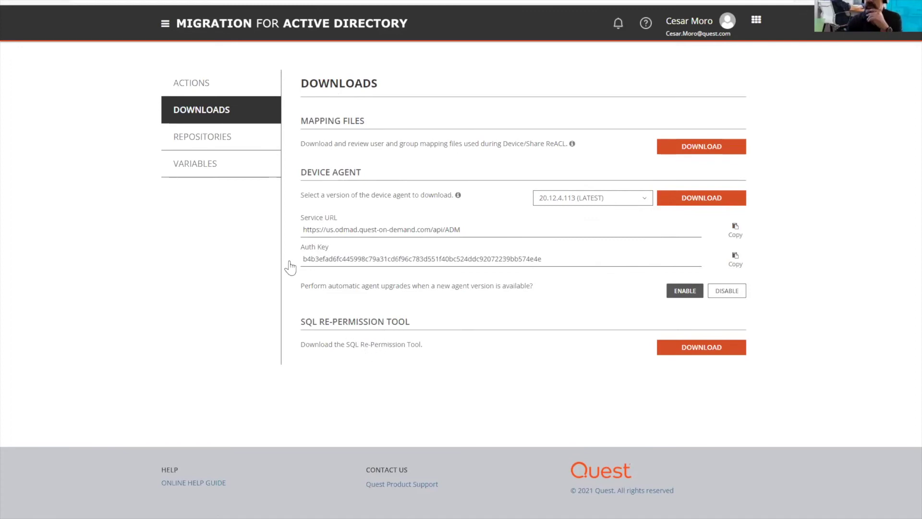
pyautogui.click(211, 139)
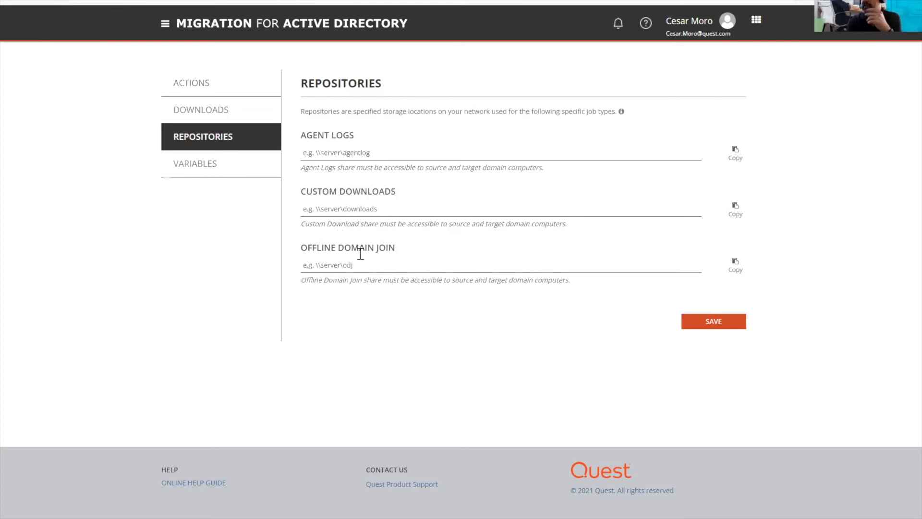
pyautogui.moveTo(312, 248); pyautogui.dragTo(416, 245)
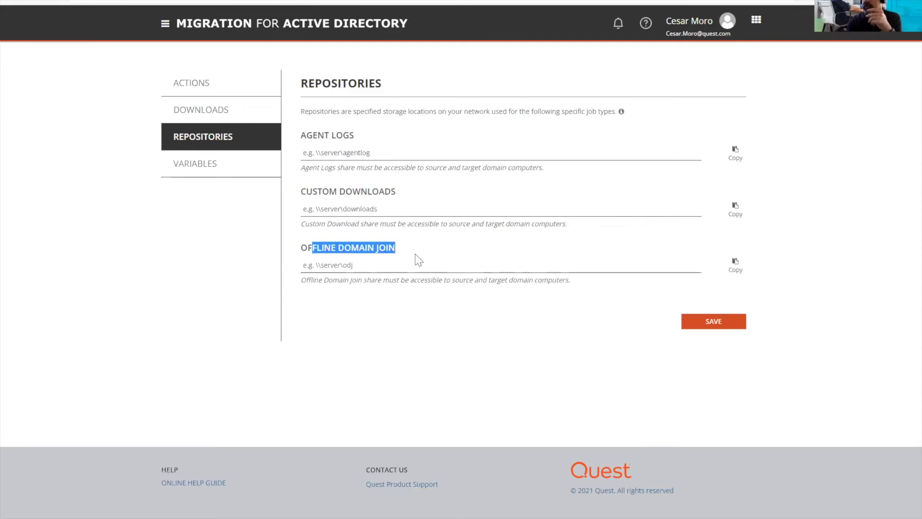
# - View the global variables for custom action scripts and the Migration Waves page for grouping devices
pyautogui.click(218, 168)
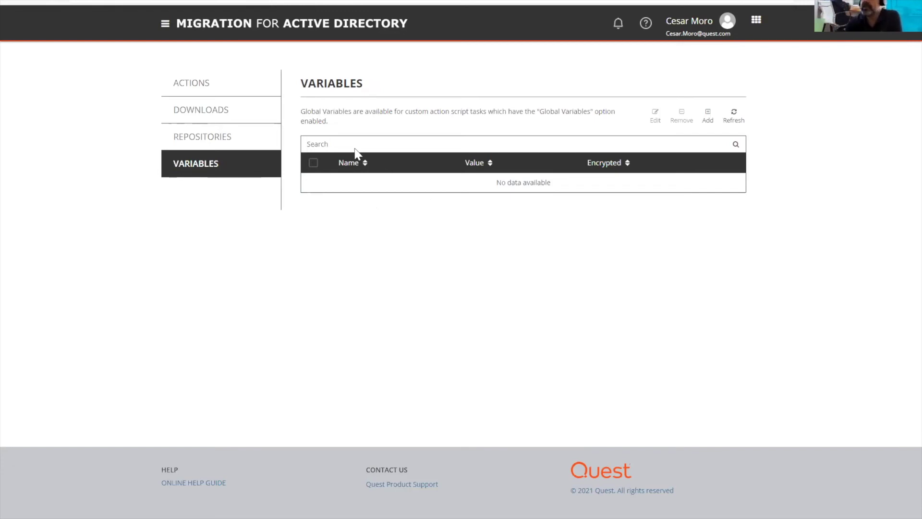
pyautogui.click(165, 24)
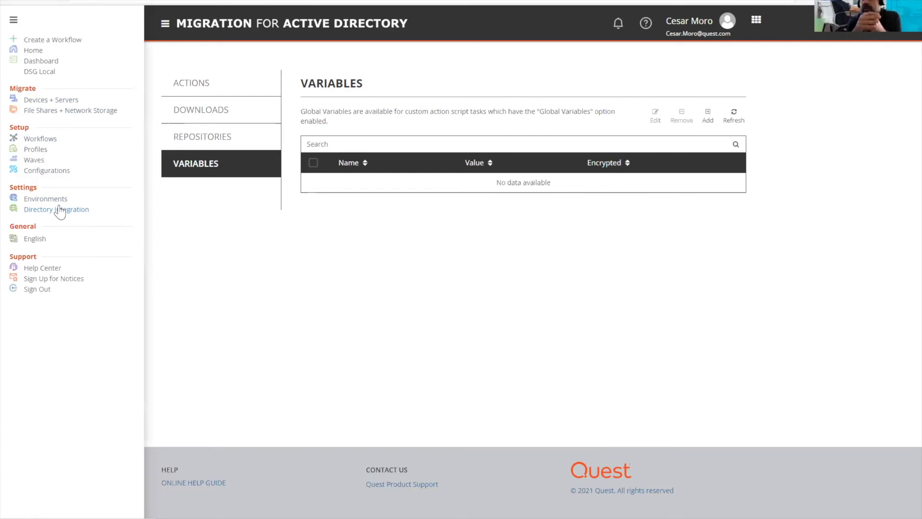
pyautogui.click(35, 160)
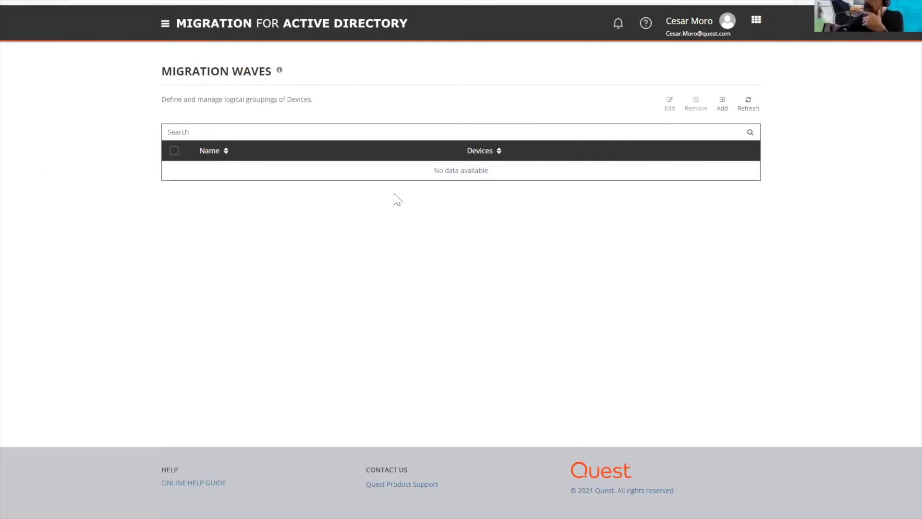
# - Return to the migration services home, open Domain Move and start a new project
pyautogui.click(166, 25)
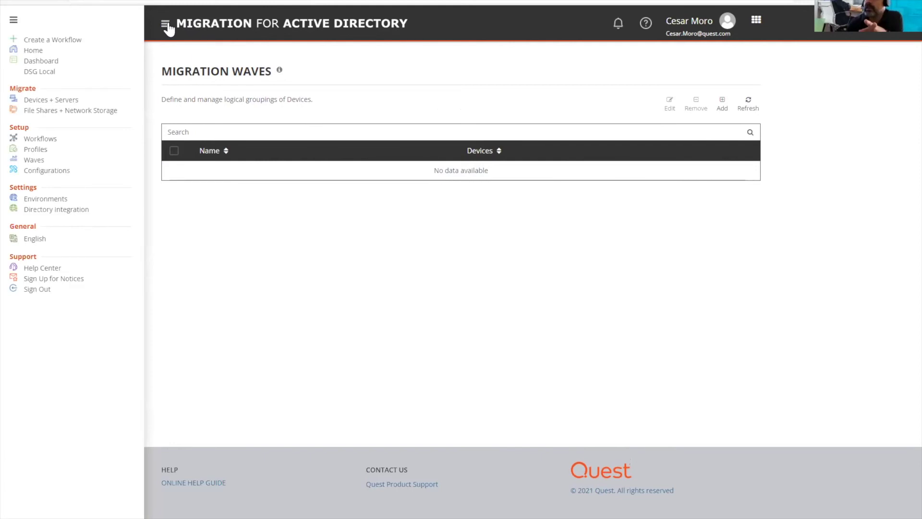
pyautogui.click(33, 51)
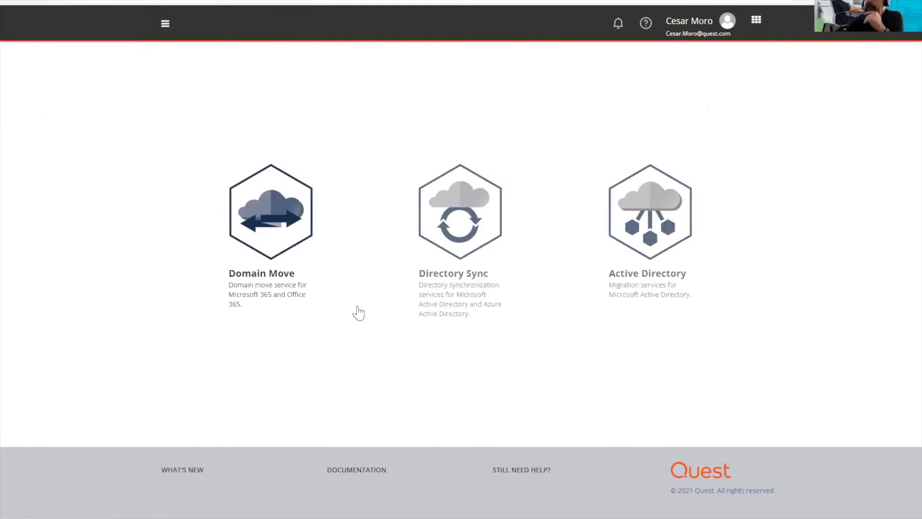
pyautogui.click(292, 251)
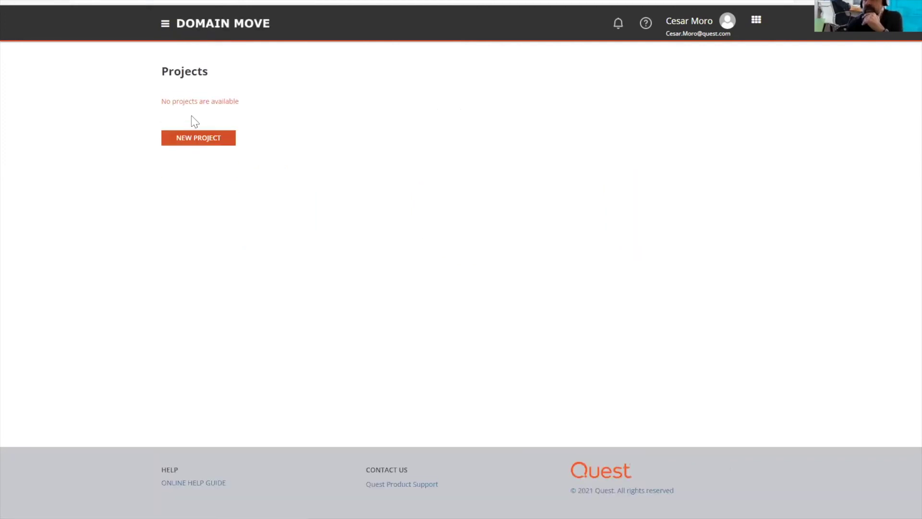
pyautogui.click(197, 141)
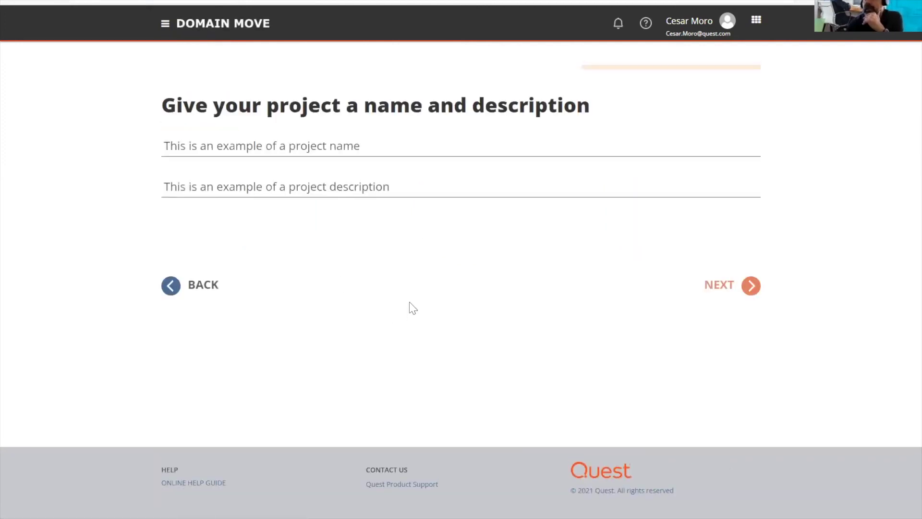
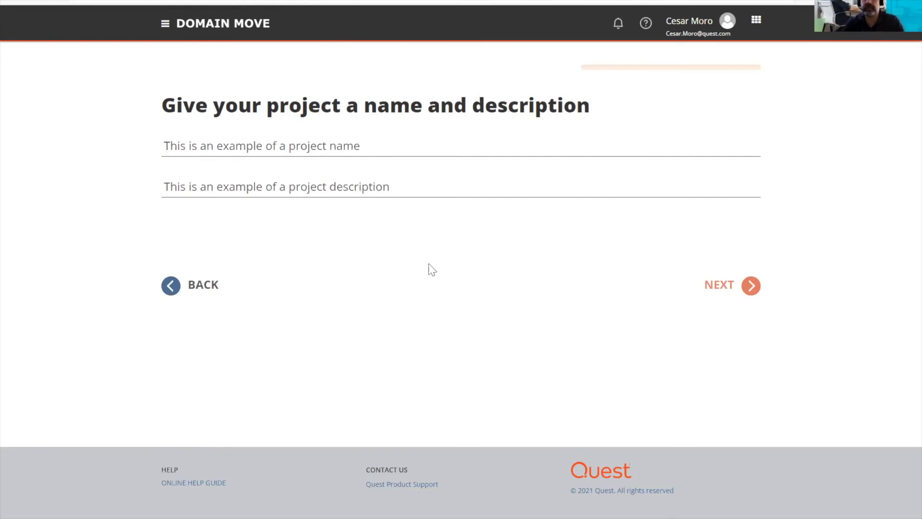
# - Name the project "MoroHome a MoroTarget1", describe it as "Migracion" and continue to the environment selection
pyautogui.click(292, 153)
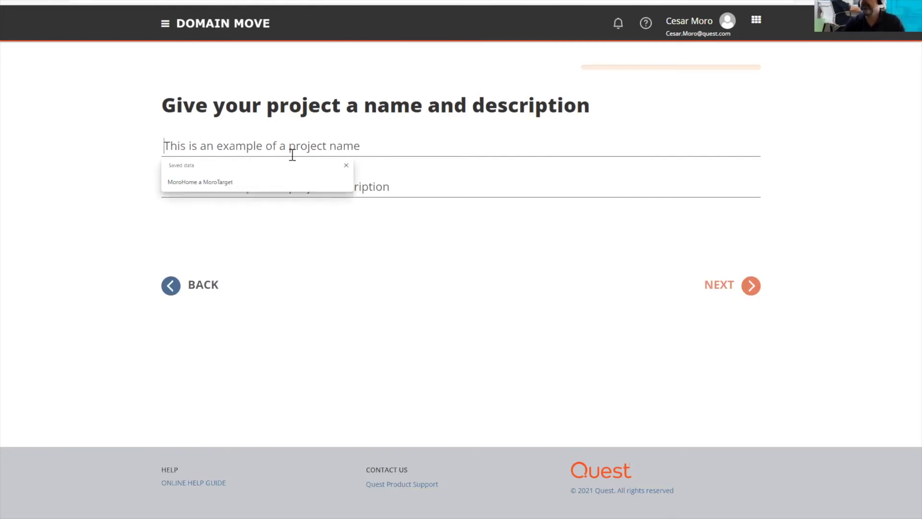
pyautogui.click(237, 182)
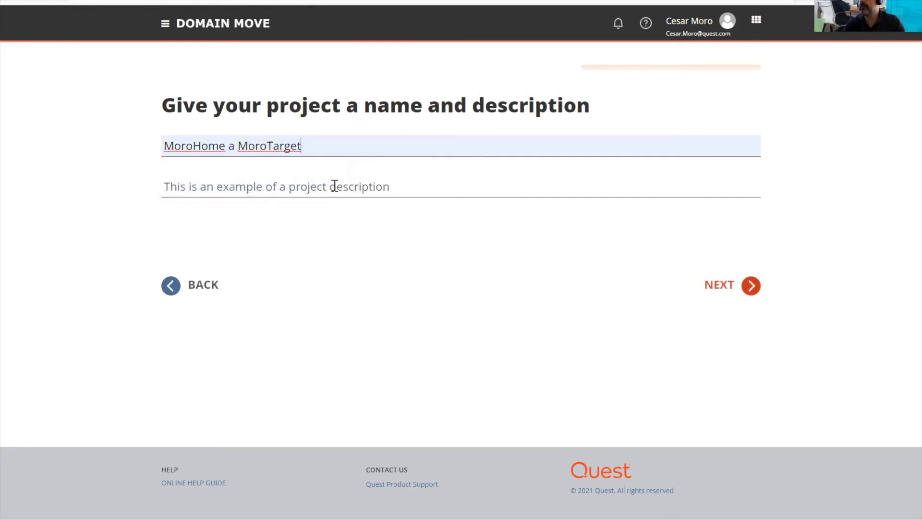
pyautogui.click(299, 188)
pyautogui.write('Mig')
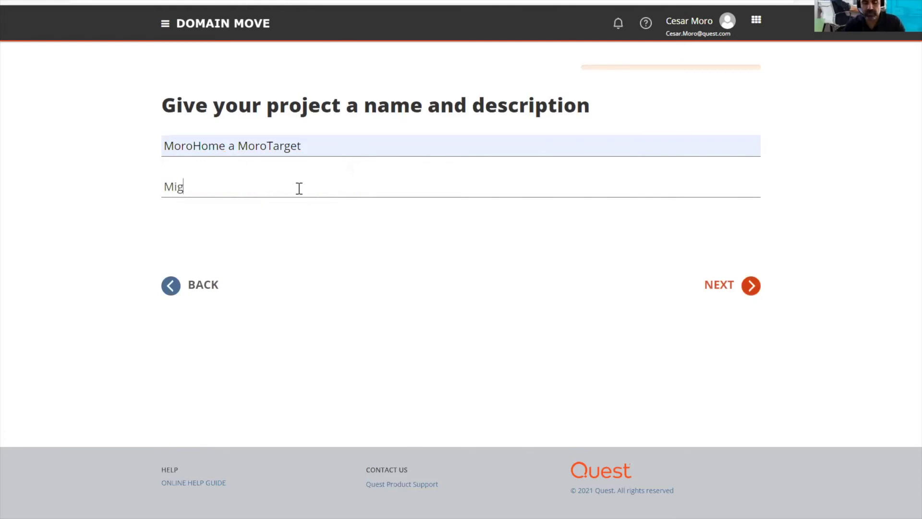
pyautogui.write('racion')
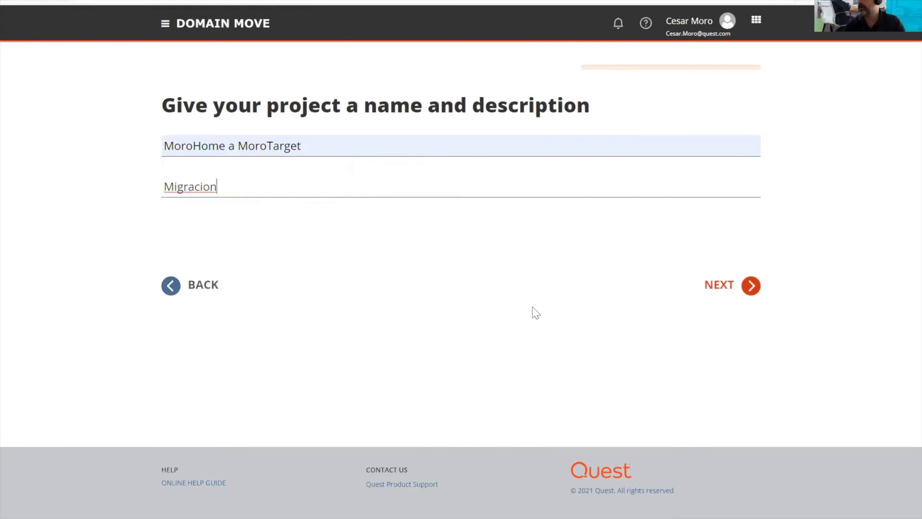
pyautogui.click(719, 289)
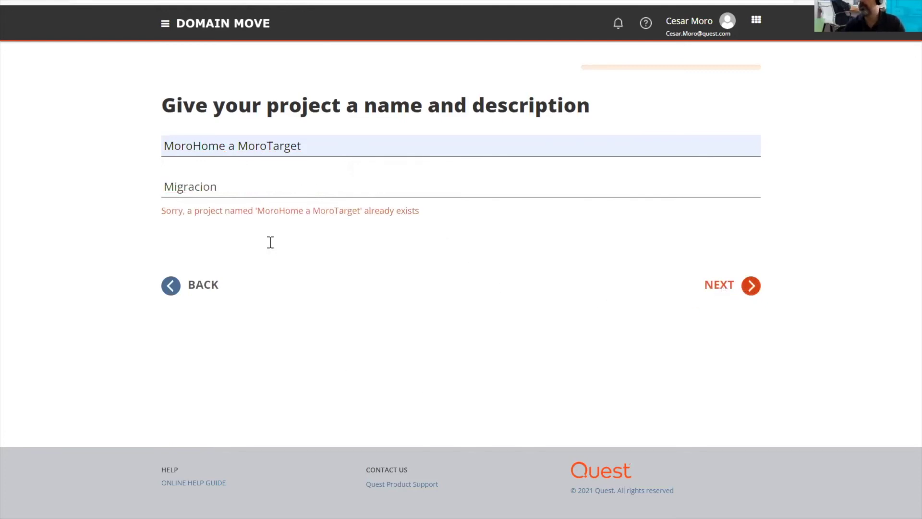
pyautogui.click(313, 145)
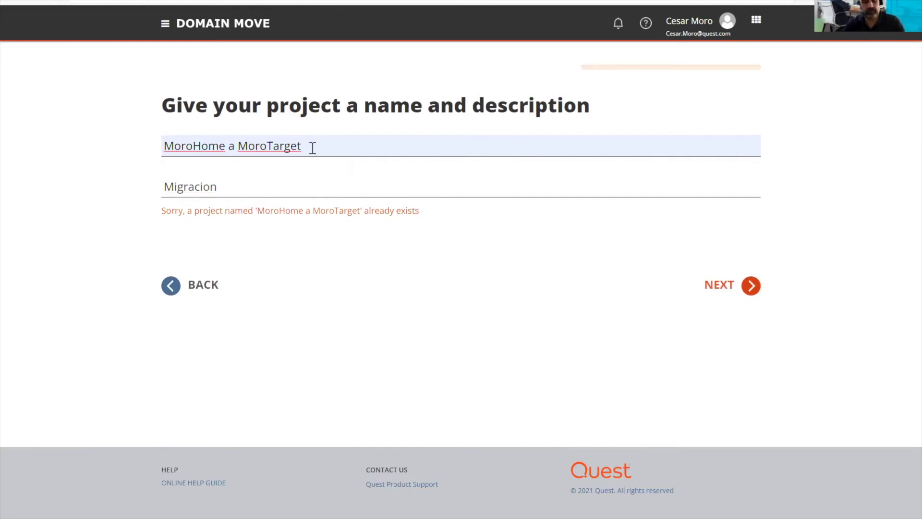
pyautogui.write('1')
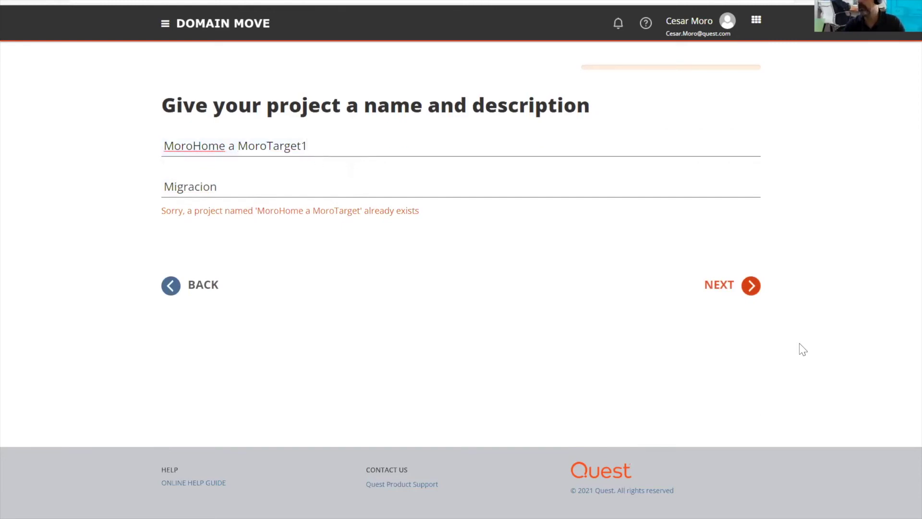
pyautogui.click(716, 291)
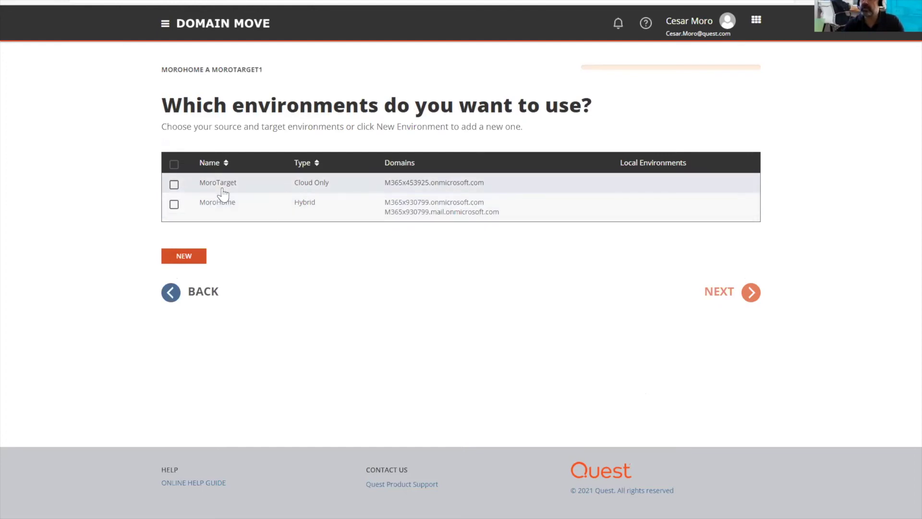
# - View the connection and Microsoft account sign-in for adding a new environment, closing both without choosing an account
pyautogui.click(187, 257)
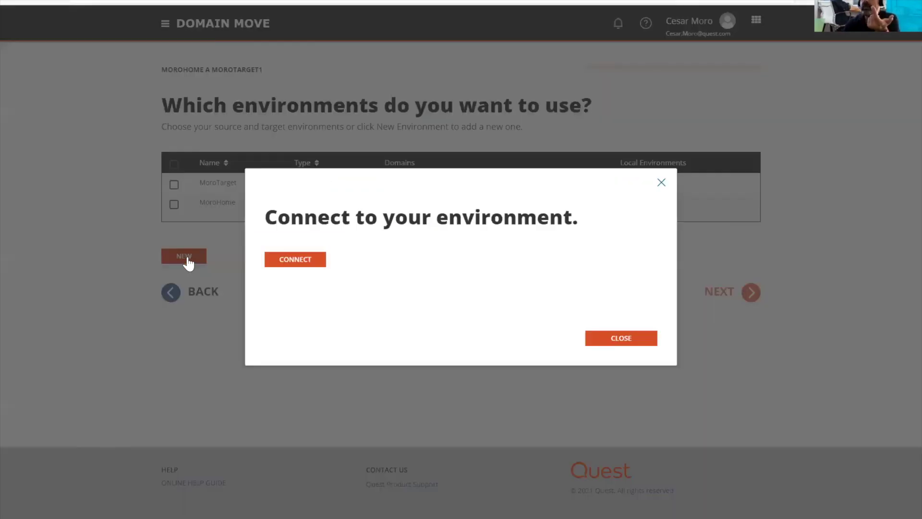
pyautogui.click(295, 262)
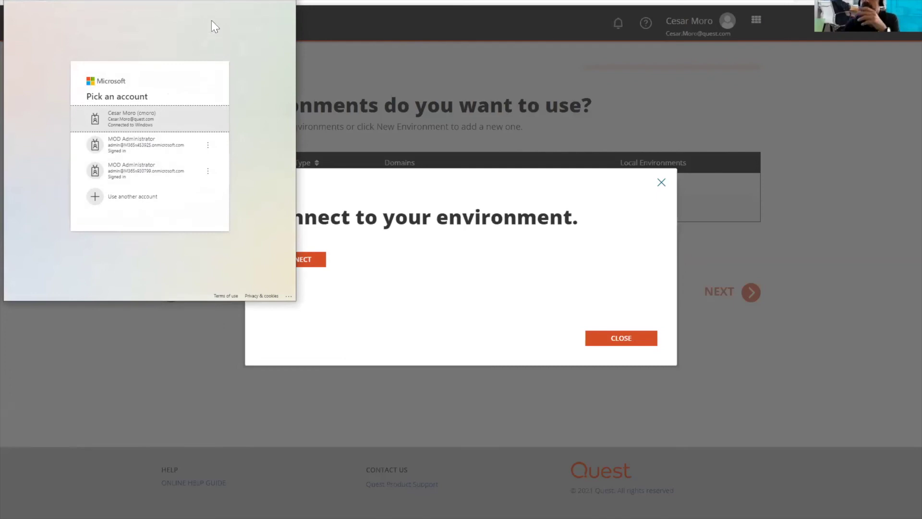
pyautogui.click(315, 72)
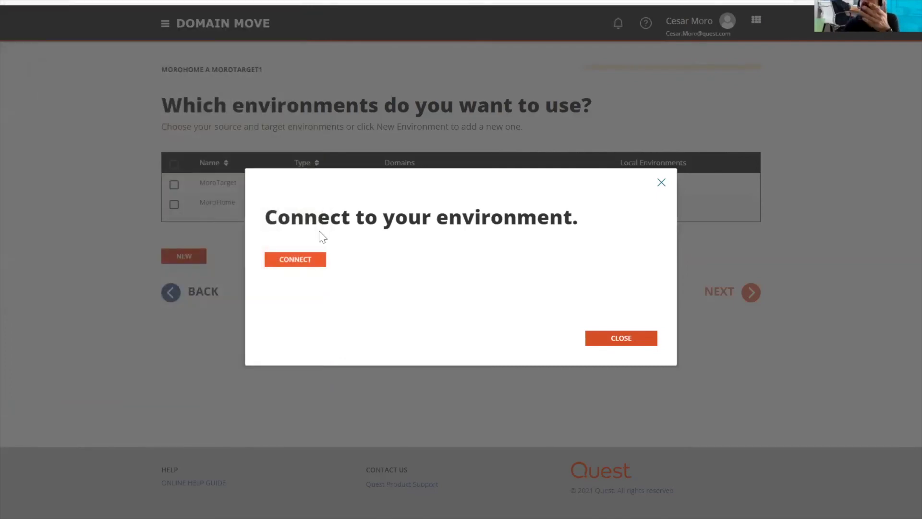
pyautogui.click(662, 182)
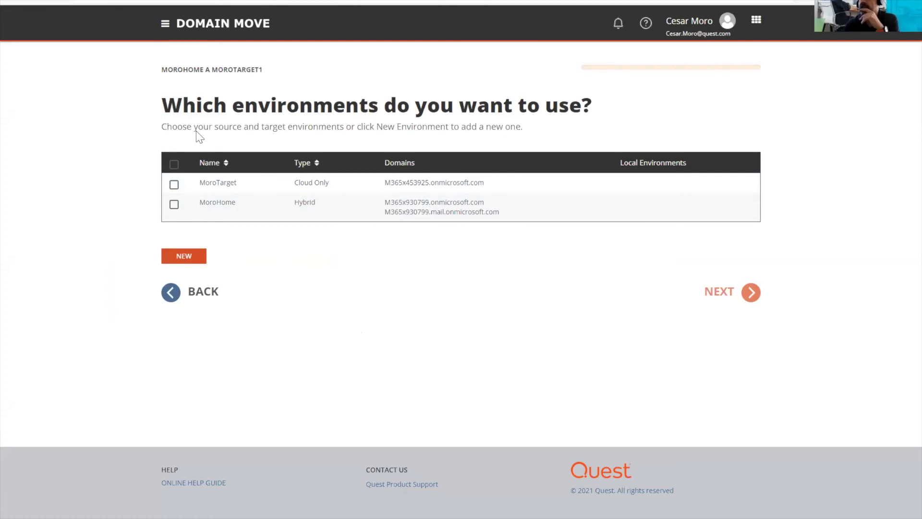
# - Choose MoroHome and MoroTarget as the project's environments and continue to environment pairing
pyautogui.click(174, 184)
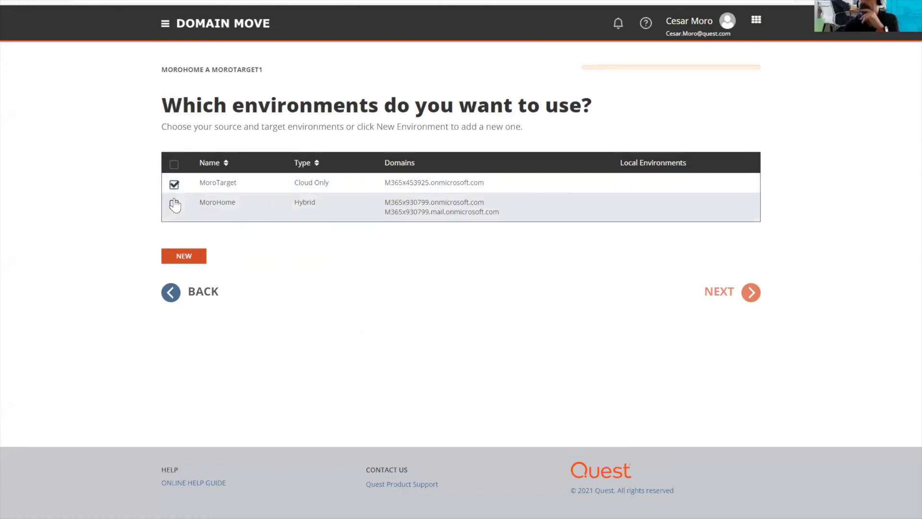
pyautogui.click(173, 204)
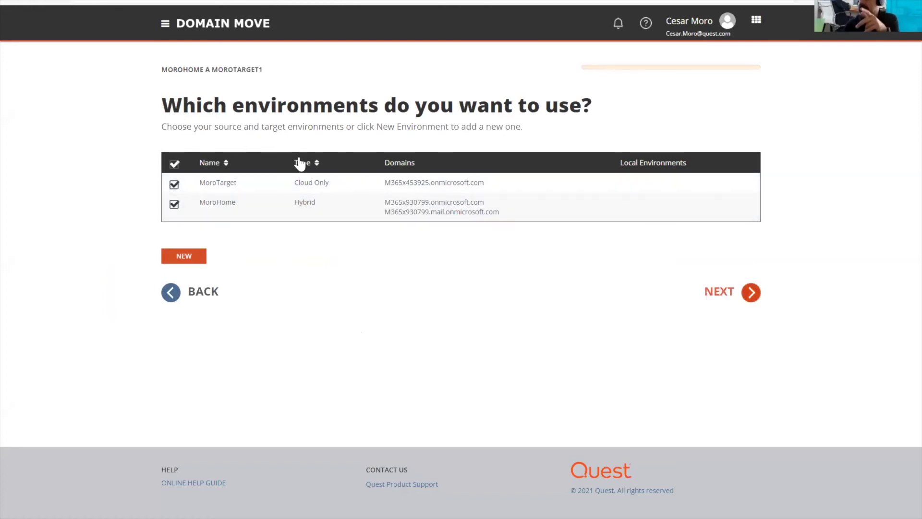
pyautogui.click(725, 293)
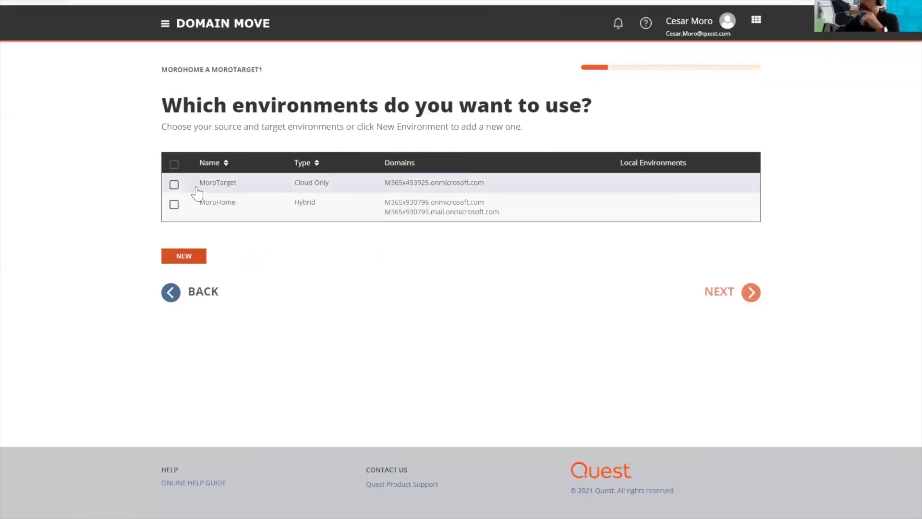
pyautogui.click(174, 204)
pyautogui.click(174, 184)
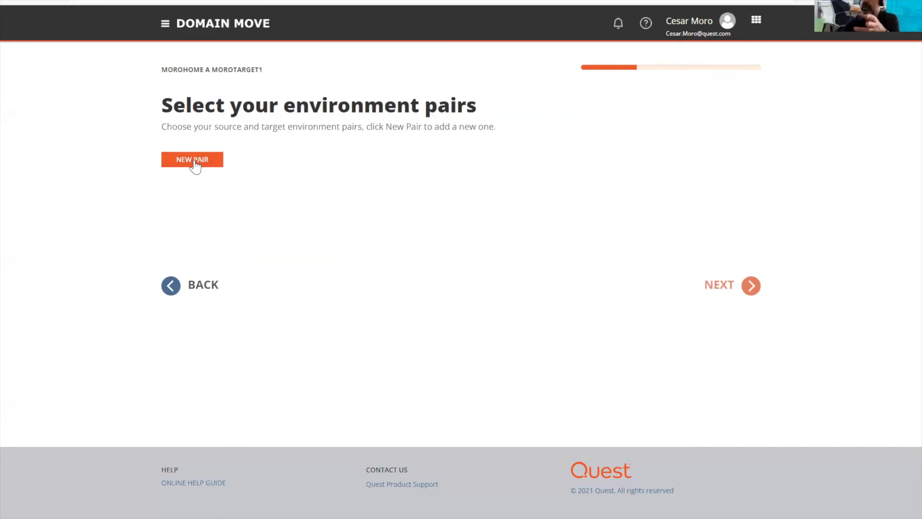
# - Add an environment pair with MoroHome as source and MoroTarget as target, and continue to domain pairing
pyautogui.click(194, 164)
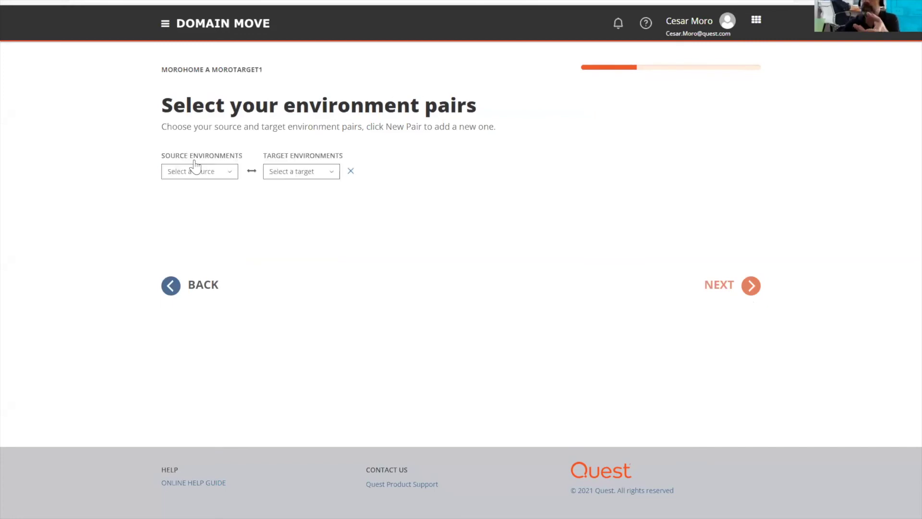
pyautogui.click(226, 176)
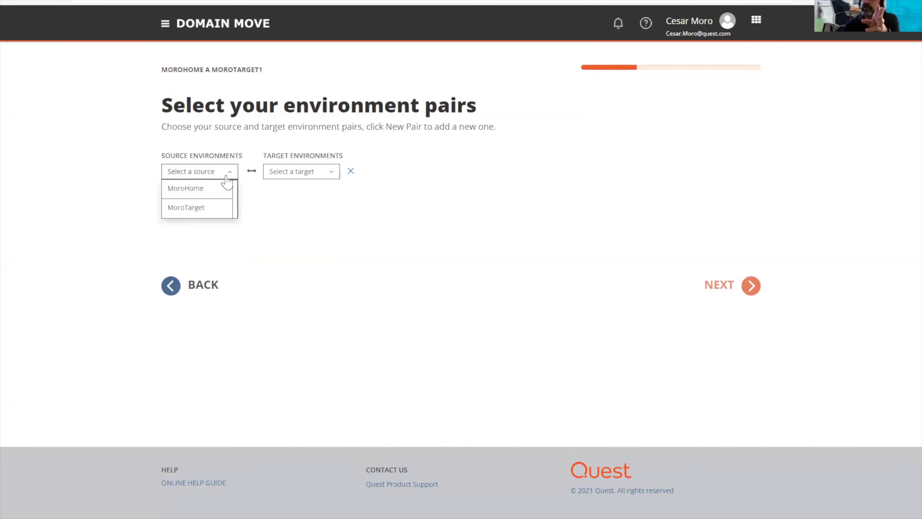
pyautogui.click(210, 199)
pyautogui.click(292, 184)
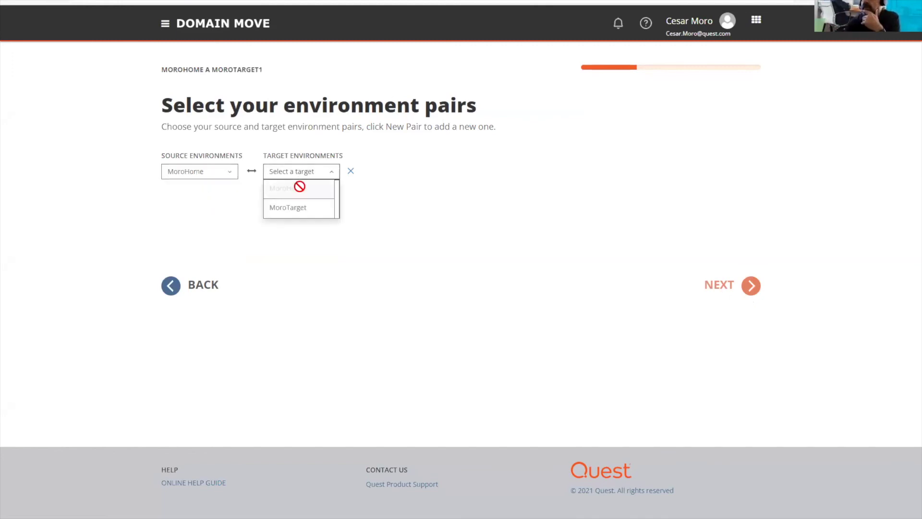
pyautogui.click(292, 208)
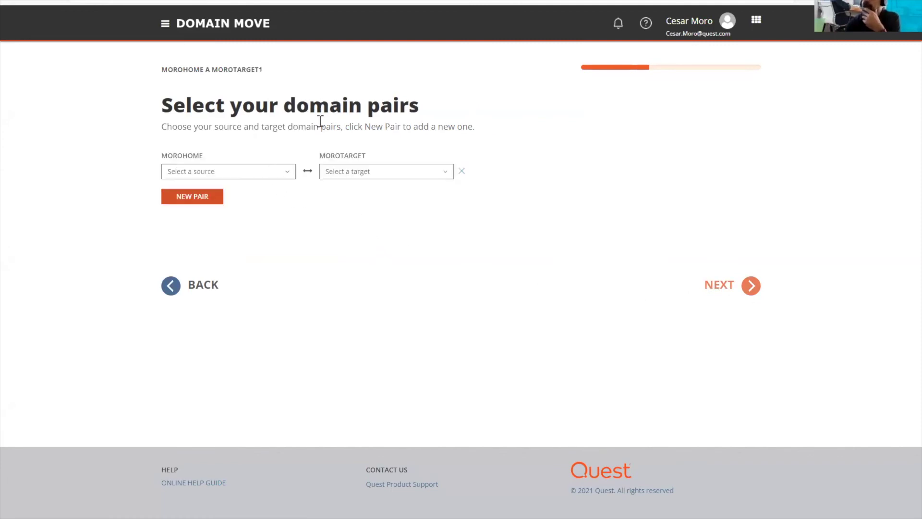
# - Pair the source domain M365x930799.onmicrosoft.com with the target domain M365x453925.onmicrosoft.com and continue to object matching
pyautogui.click(288, 178)
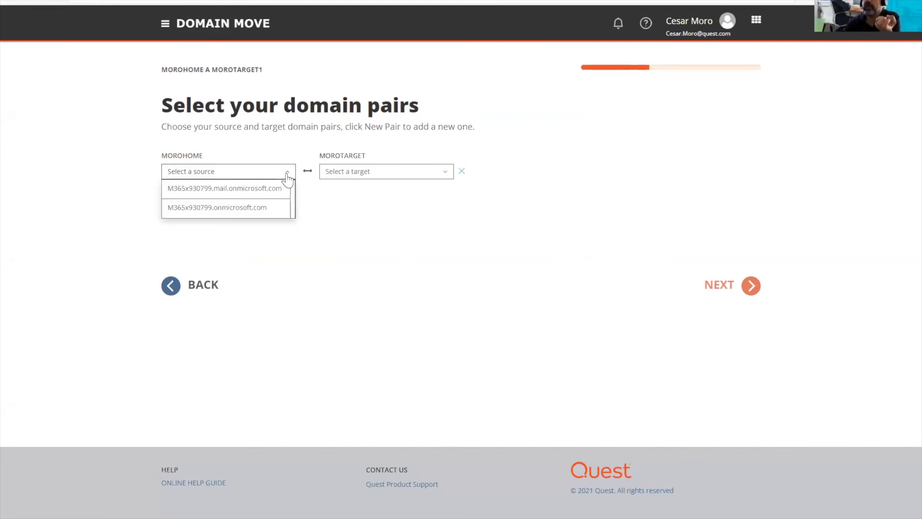
pyautogui.click(251, 208)
pyautogui.click(351, 177)
pyautogui.click(354, 191)
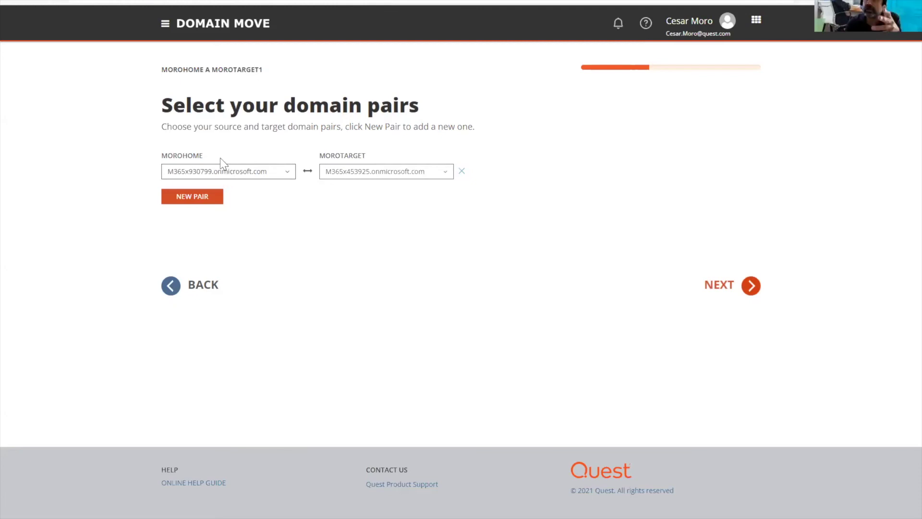
pyautogui.click(719, 285)
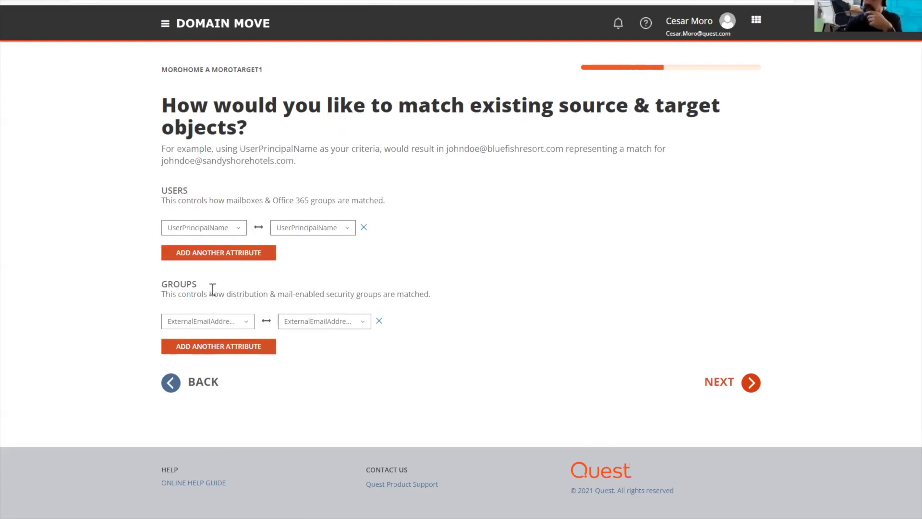
# - Check the source attributes offered for user matching, then accept UserPrincipalName for users and the default group matching
pyautogui.click(239, 230)
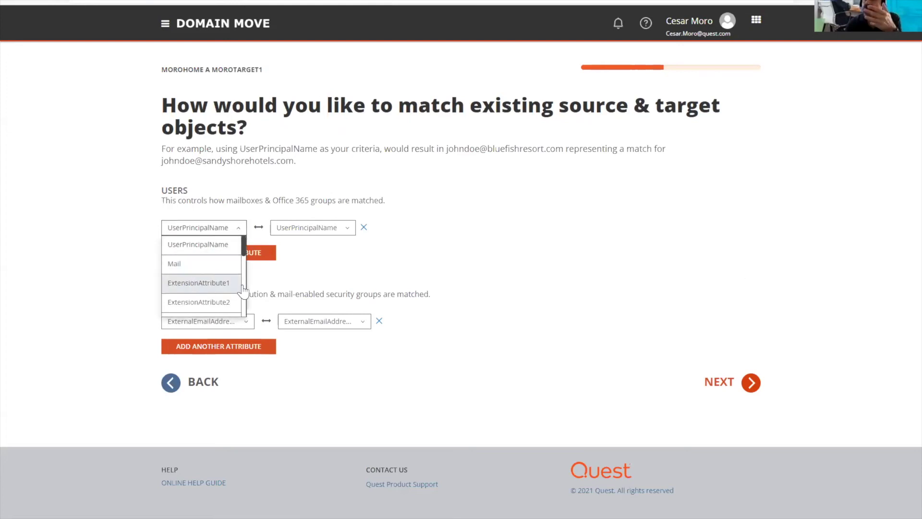
pyautogui.click(323, 278)
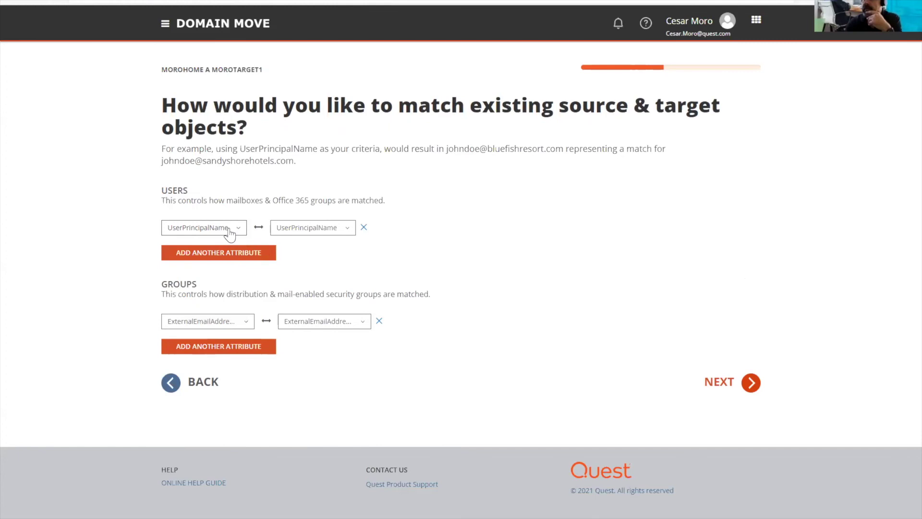
pyautogui.click(718, 383)
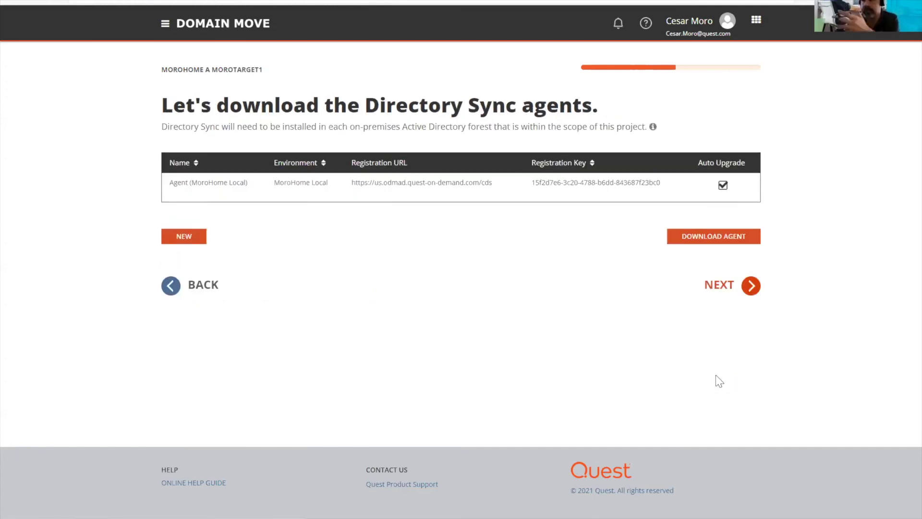
# - Accept the MoroHome Local Directory Sync agent and review the mail relay service options, keeping Advanced Mode selected
pyautogui.moveTo(287, 197)
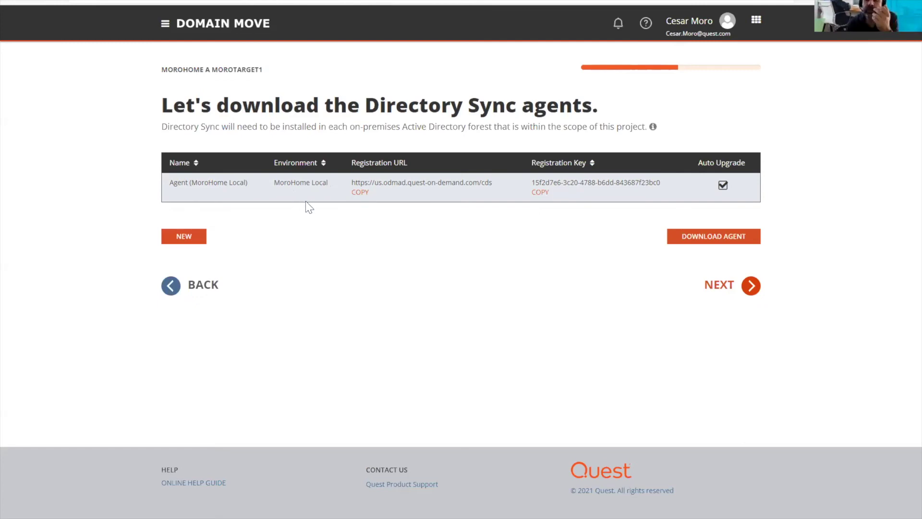
pyautogui.click(712, 290)
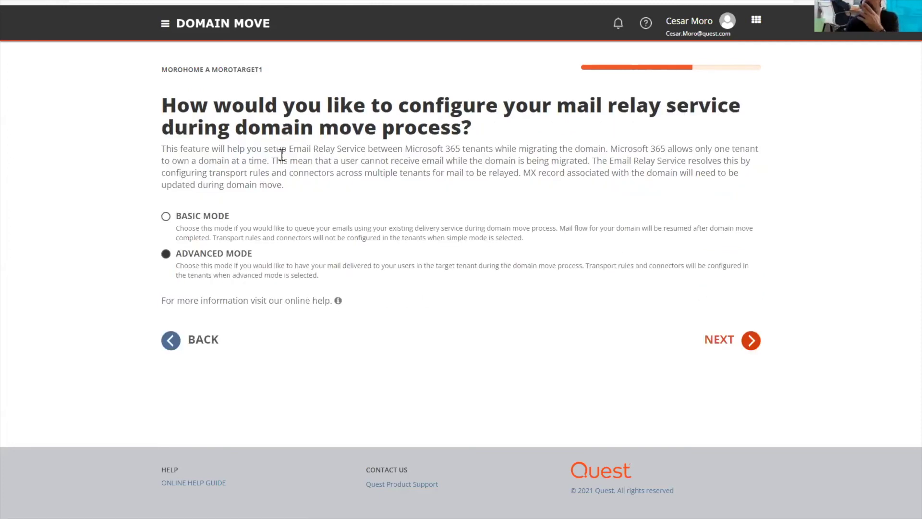
pyautogui.moveTo(286, 116); pyautogui.dragTo(627, 112)
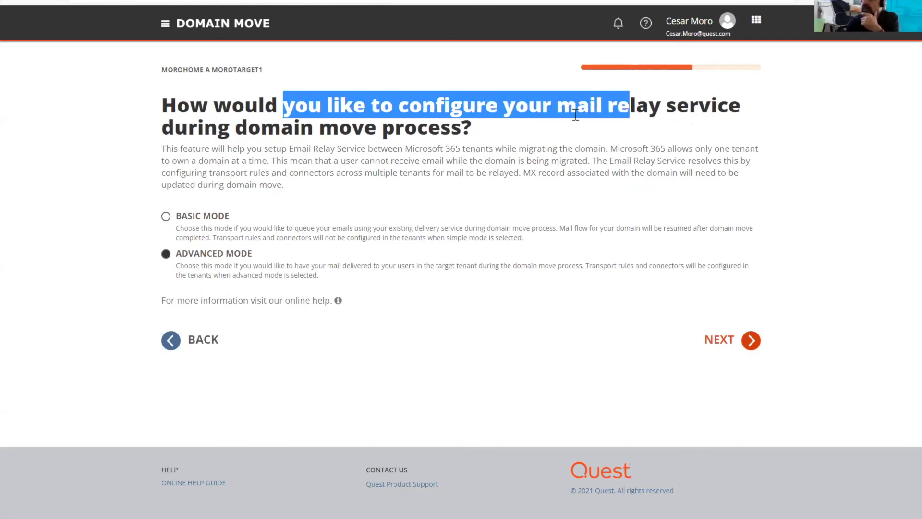
pyautogui.click(313, 136)
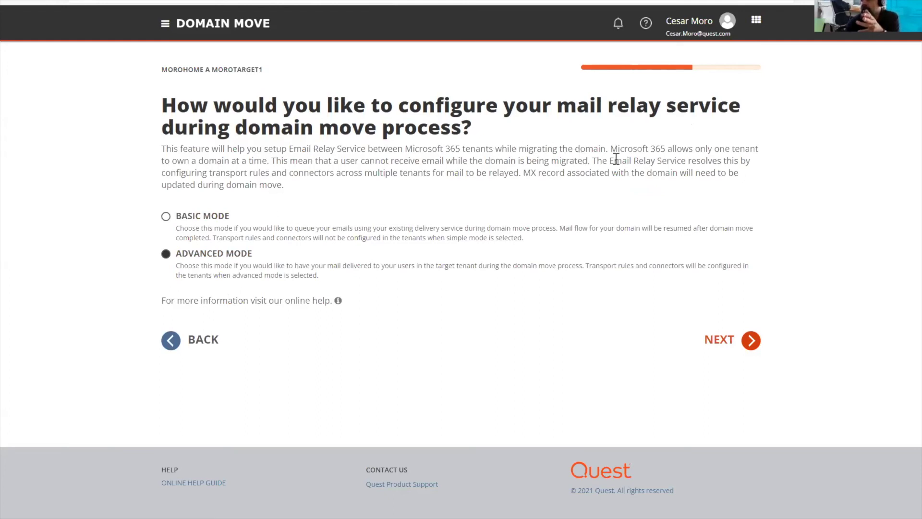
# - Examine the mail relay service explanation and compare how Basic Mode and Advanced Mode handle email during the domain move
pyautogui.moveTo(638, 162); pyautogui.dragTo(697, 161)
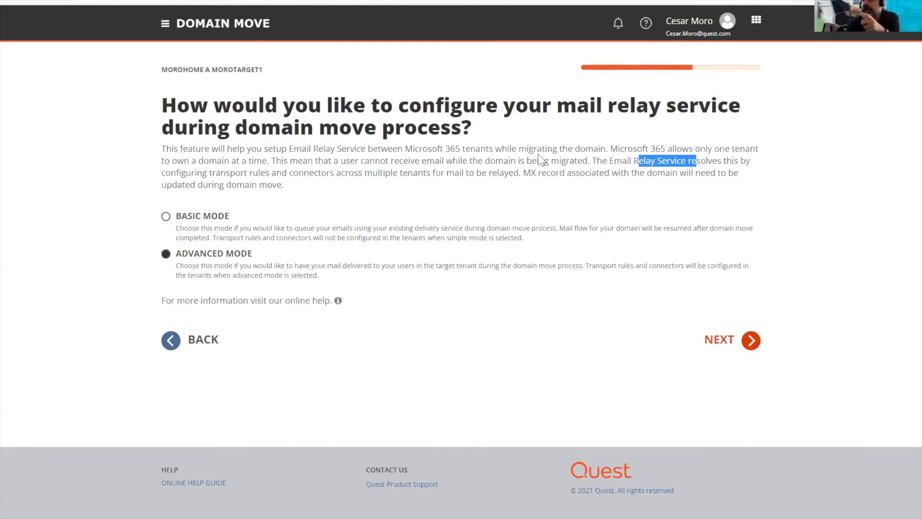
pyautogui.moveTo(637, 149); pyautogui.dragTo(780, 151)
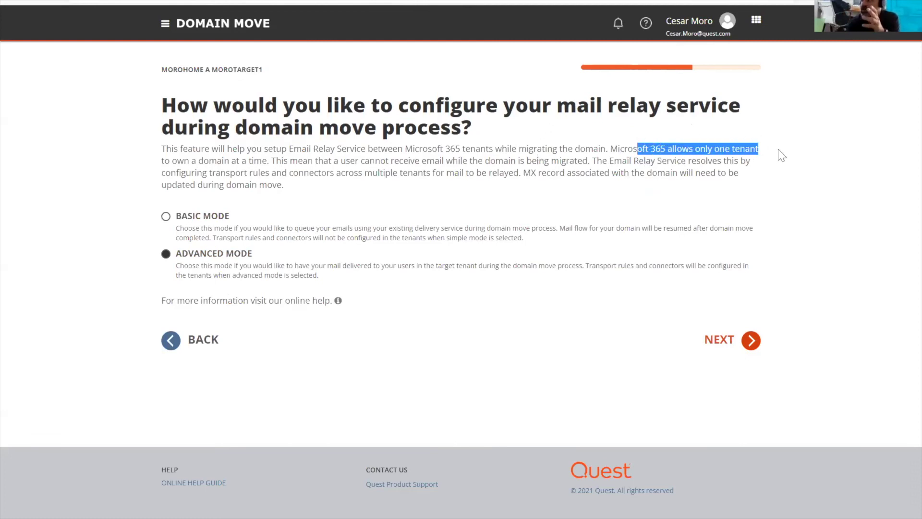
pyautogui.click(188, 159)
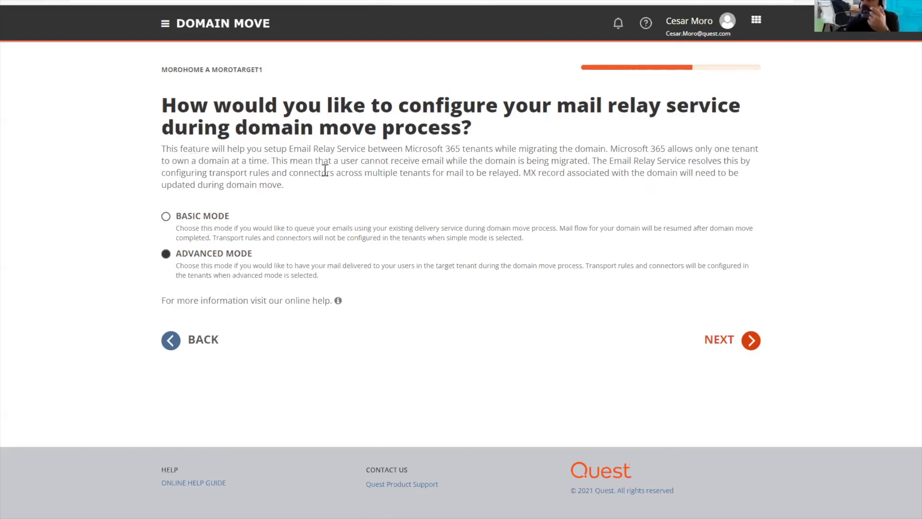
pyautogui.moveTo(308, 160); pyautogui.dragTo(579, 159)
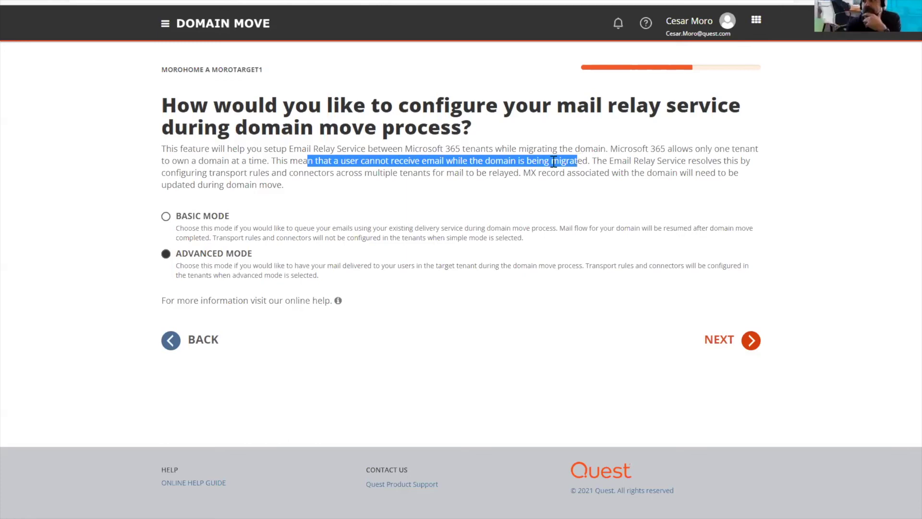
pyautogui.moveTo(188, 216); pyautogui.dragTo(192, 217)
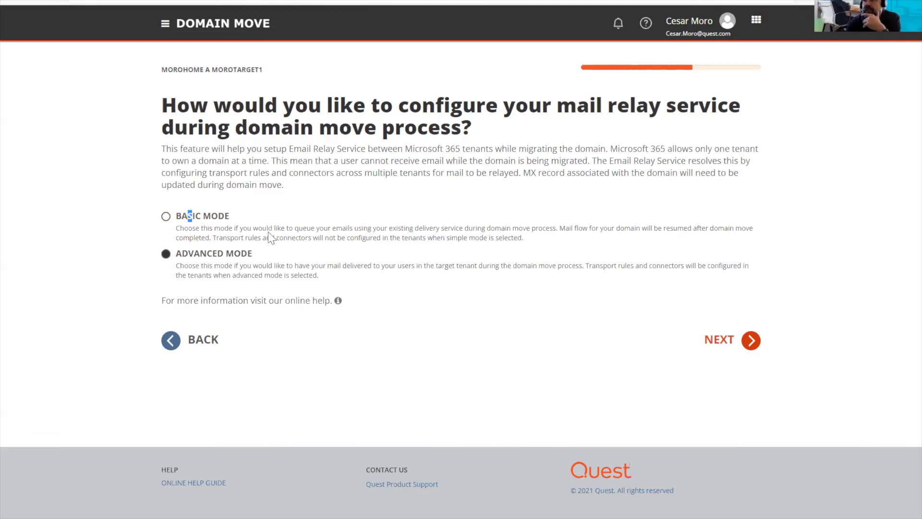
pyautogui.moveTo(316, 228); pyautogui.dragTo(541, 231)
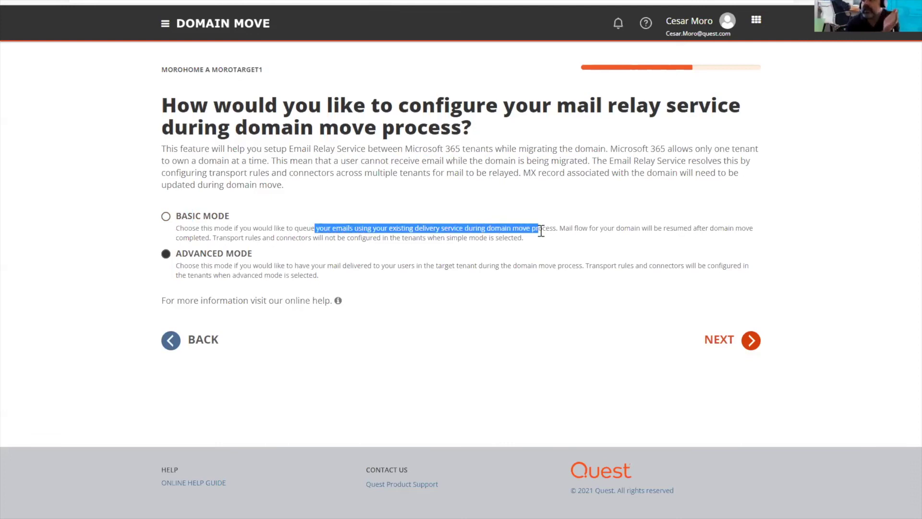
pyautogui.moveTo(542, 231); pyautogui.dragTo(541, 231)
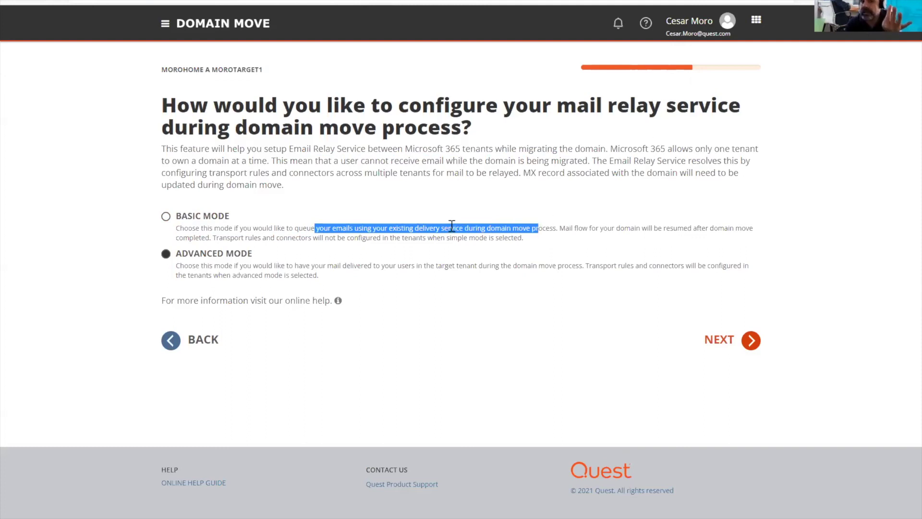
pyautogui.moveTo(565, 228); pyautogui.dragTo(690, 233)
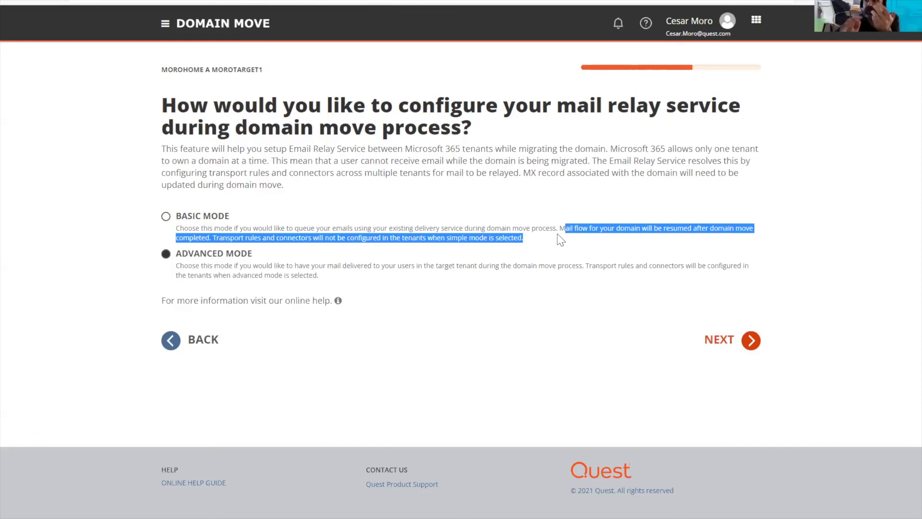
pyautogui.click(218, 263)
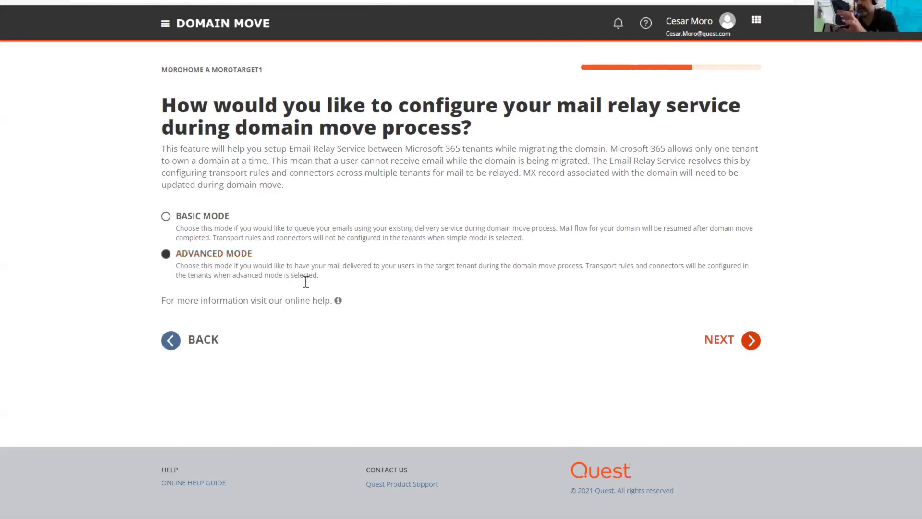
# - Check the Advanced Mode certificate requirements, go back to choose Basic Mode for mail relay, and complete the project setup through to its dashboard
pyautogui.click(719, 347)
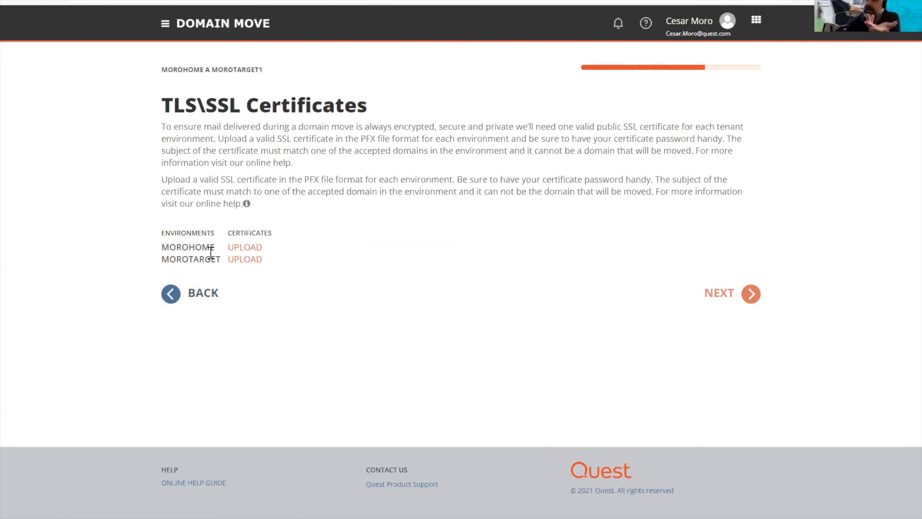
pyautogui.click(210, 297)
pyautogui.click(202, 224)
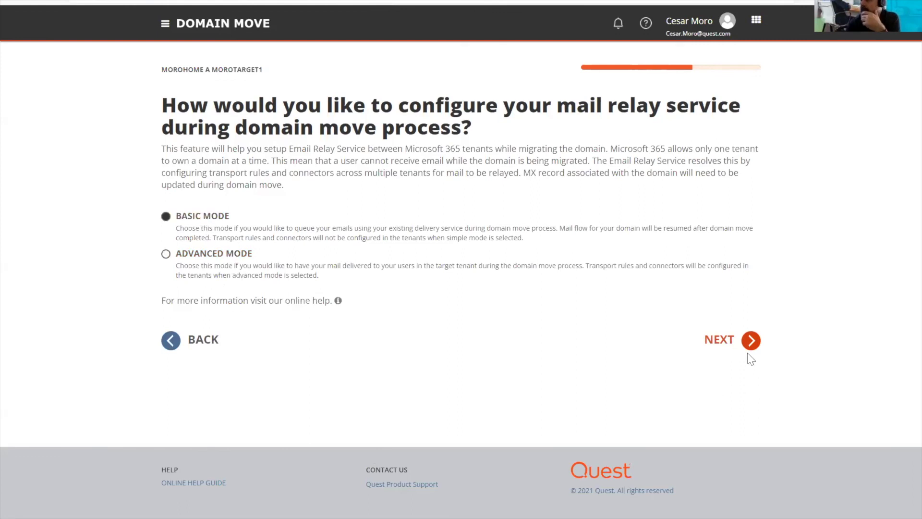
pyautogui.click(714, 345)
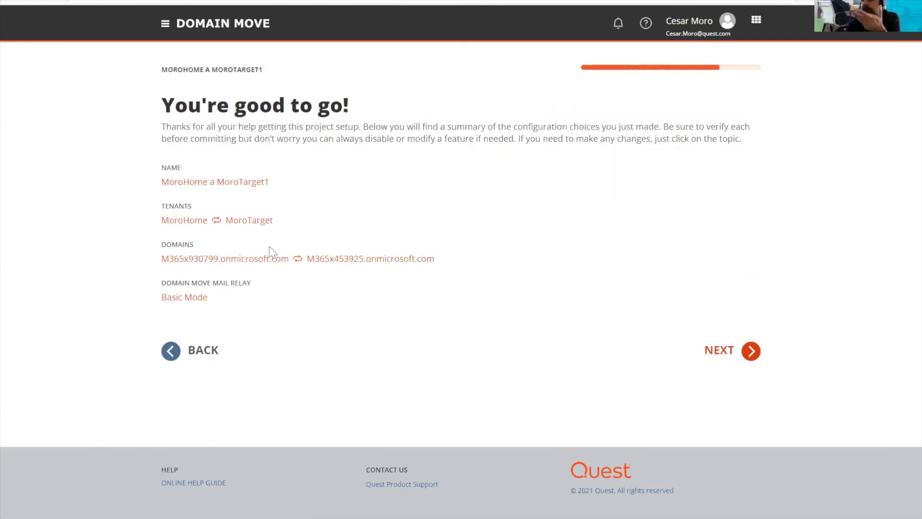
pyautogui.click(719, 358)
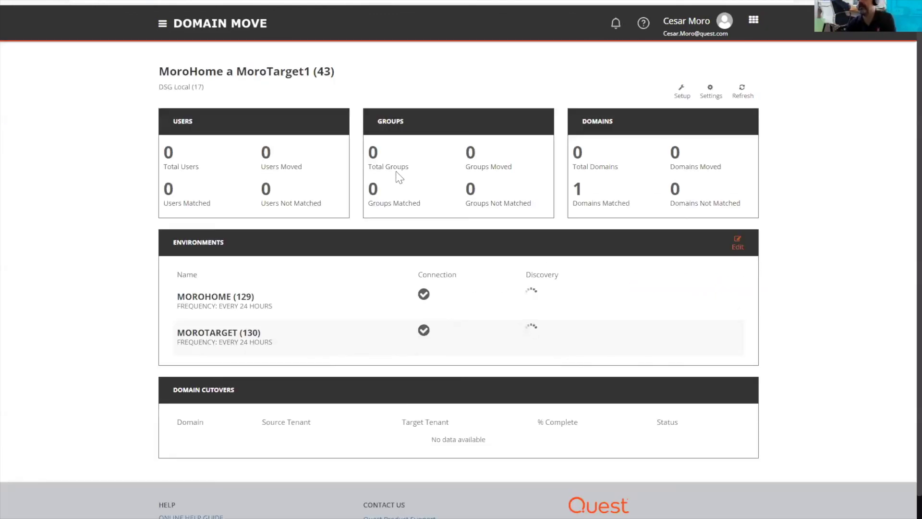
pyautogui.scroll(-1, 442, 255)
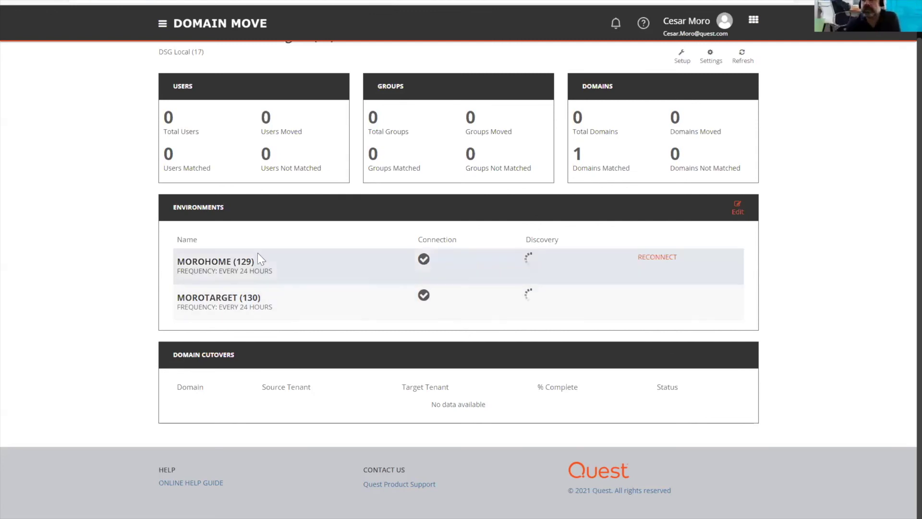
pyautogui.moveTo(571, 311)
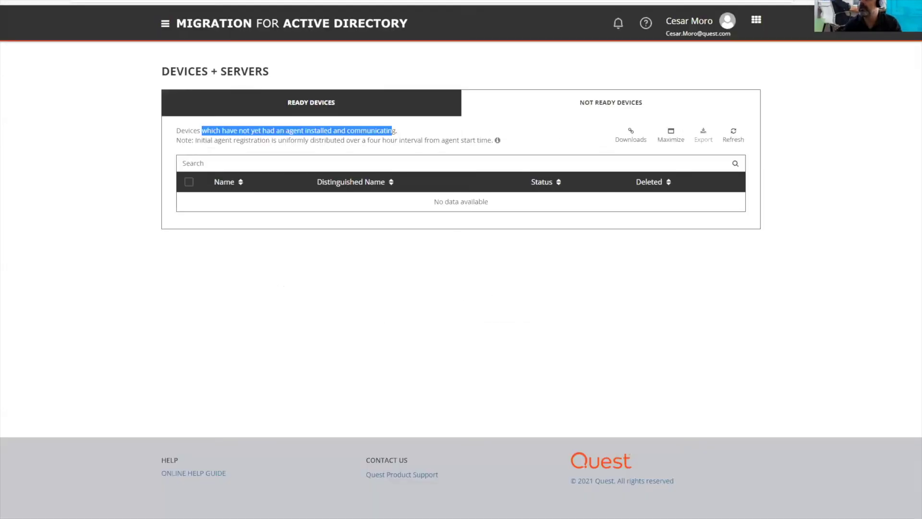
# - Open DSG Local from Migration for Active Directory and sign in with the Microsoft account that is connected to Windows
pyautogui.click(163, 27)
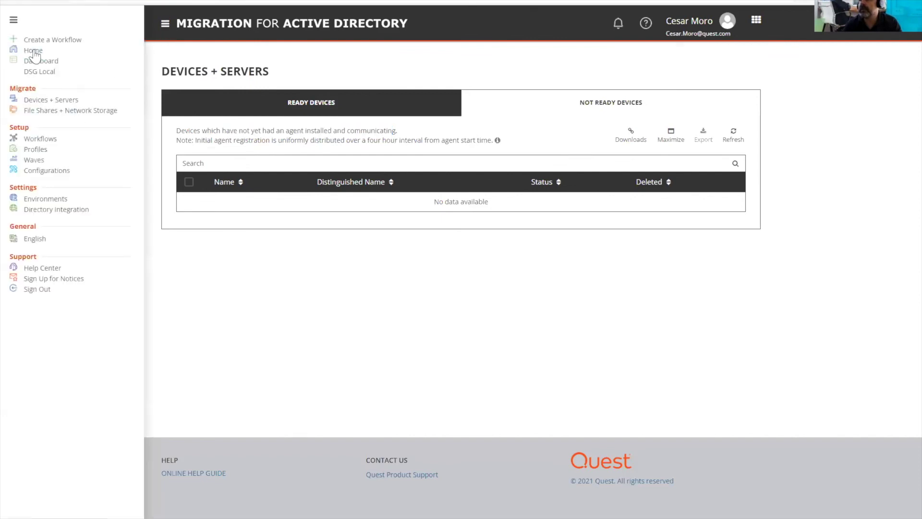
pyautogui.click(39, 71)
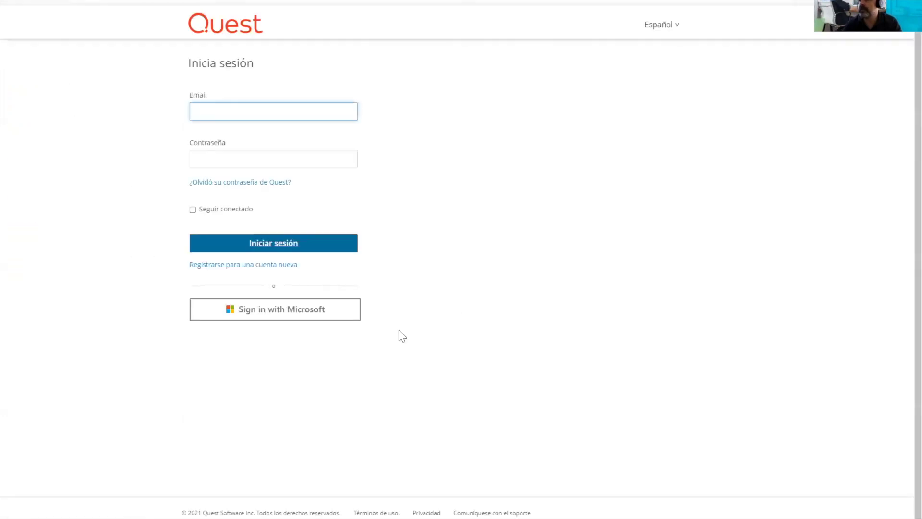
pyautogui.click(350, 319)
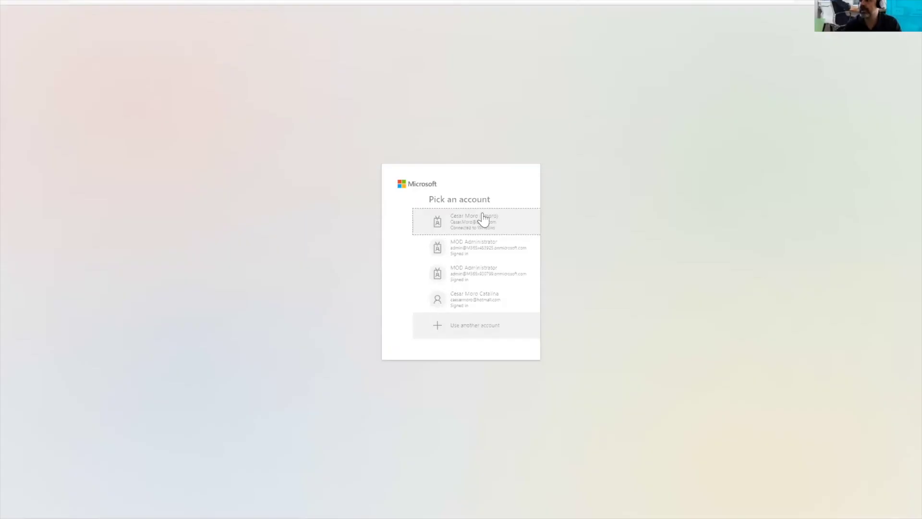
pyautogui.click(465, 223)
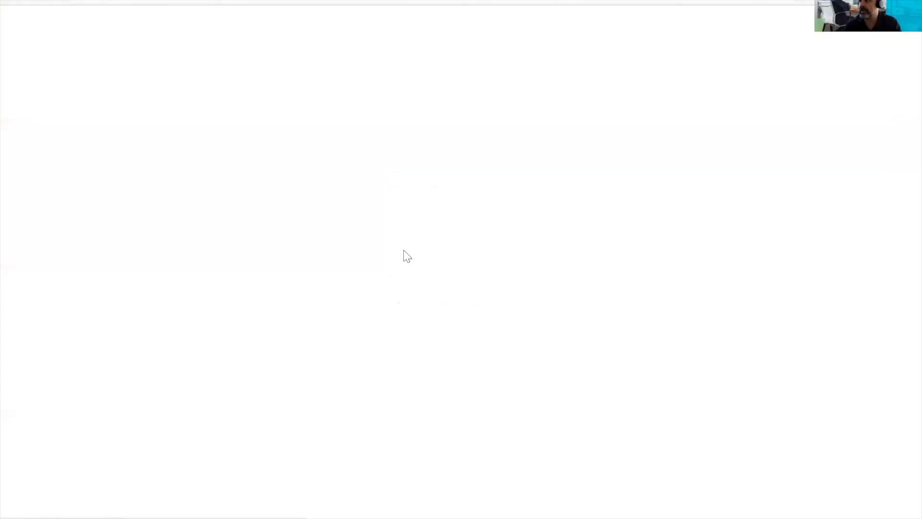